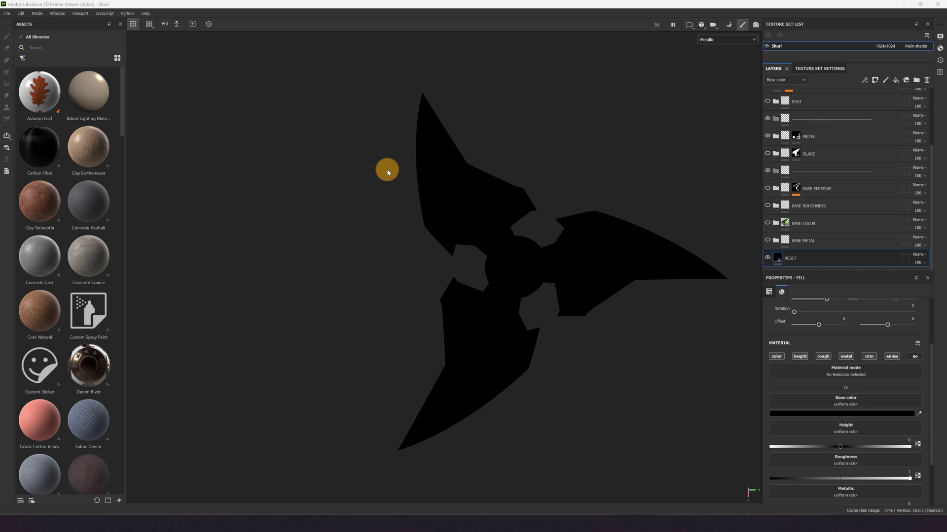
Review the uniform material channel values of the RESET fill layer, from base color through emissive.
{"action": "scroll", "coordinate": [381, 184], "scroll_direction": "down", "scroll_amount": 2}
{"action": "scroll", "coordinate": [381, 184], "scroll_direction": "up", "scroll_amount": 2}
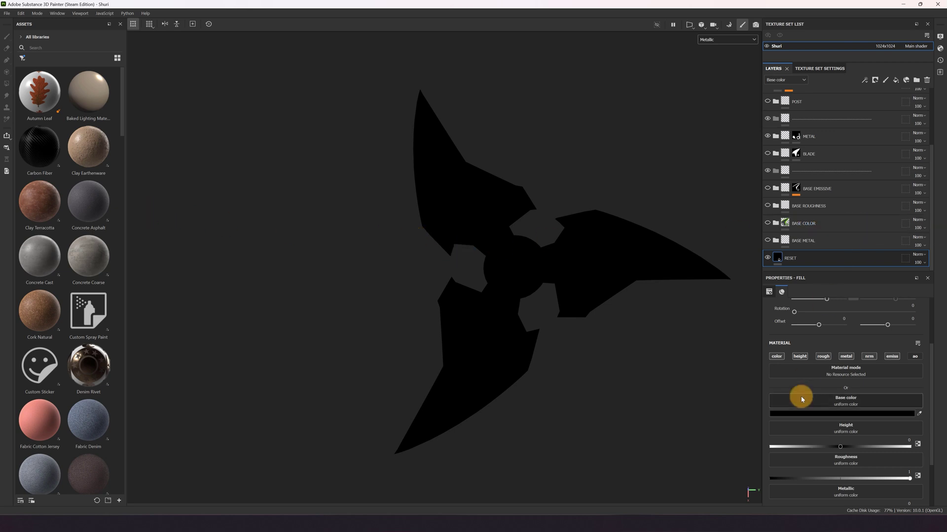
{"action": "scroll", "coordinate": [799, 392], "scroll_direction": "down", "scroll_amount": 1}
{"action": "scroll", "coordinate": [796, 387], "scroll_direction": "down", "scroll_amount": 1}
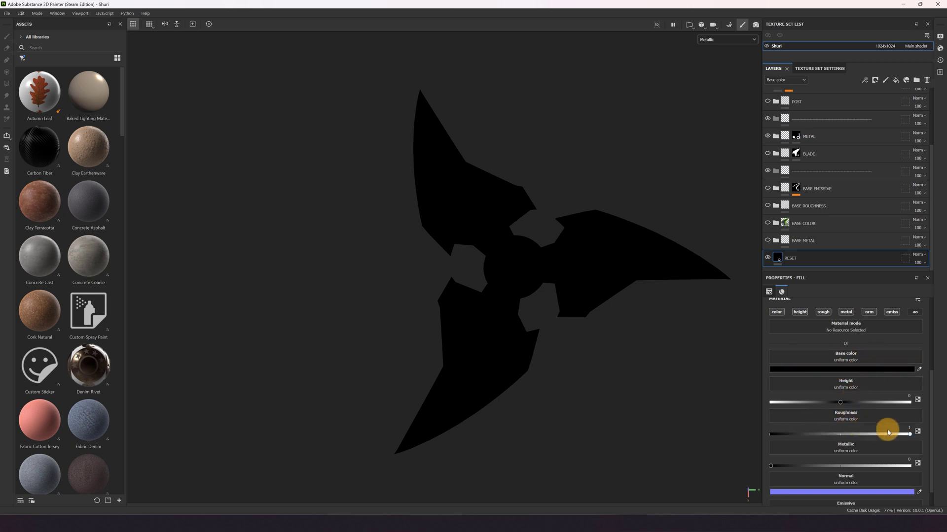
{"action": "scroll", "coordinate": [835, 466], "scroll_direction": "down", "scroll_amount": 1}
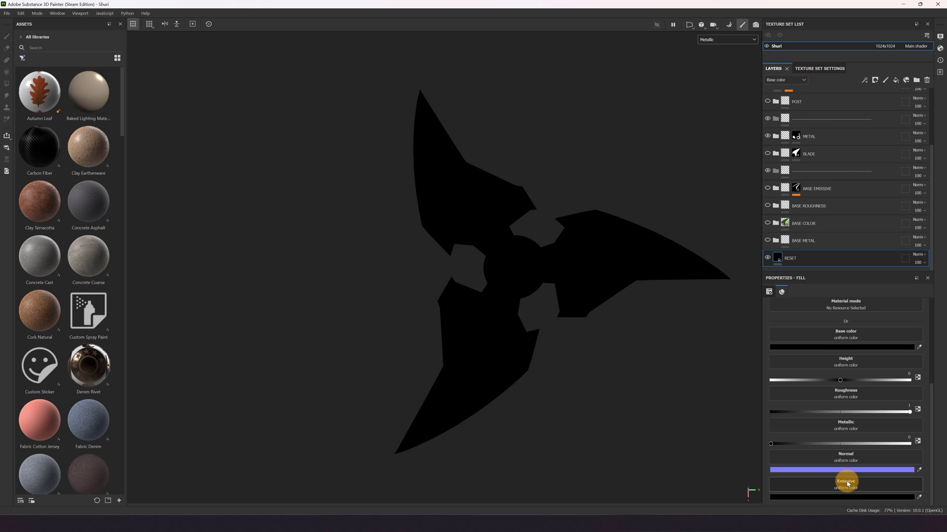
{"action": "left_click", "coordinate": [795, 262]}
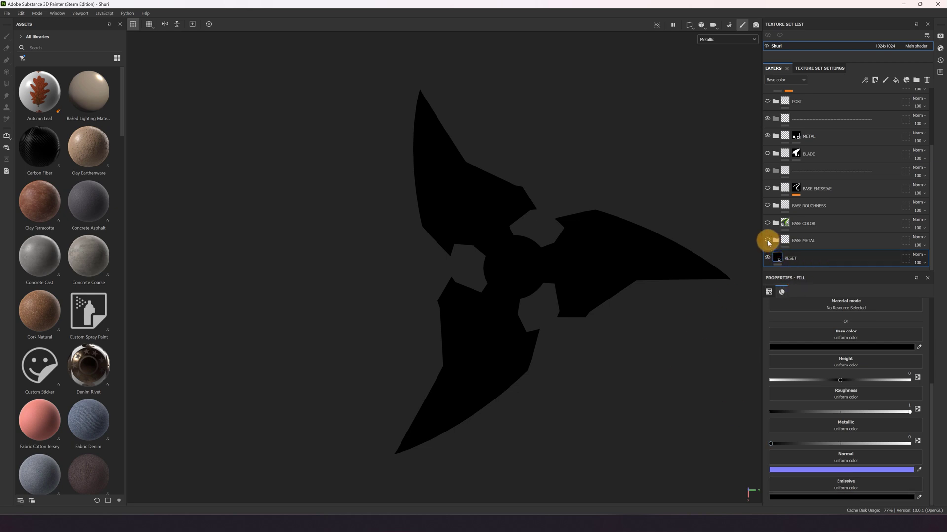
Show the BASE METAL, BASE COLOR and BASE ROUGHNESS folders and display the model's Base color channel.
{"action": "left_click", "coordinate": [768, 241]}
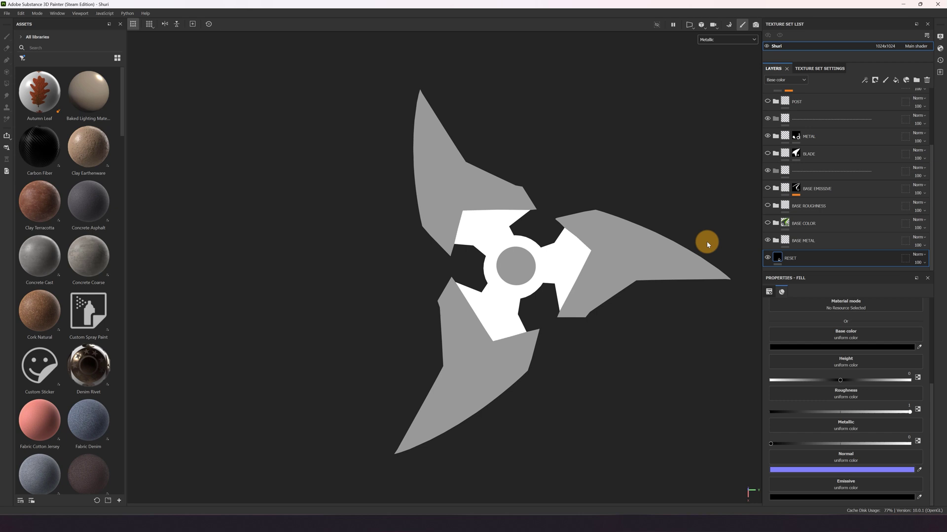
{"action": "left_click", "coordinate": [782, 255]}
{"action": "left_click", "coordinate": [732, 43]}
{"action": "left_click", "coordinate": [723, 57]}
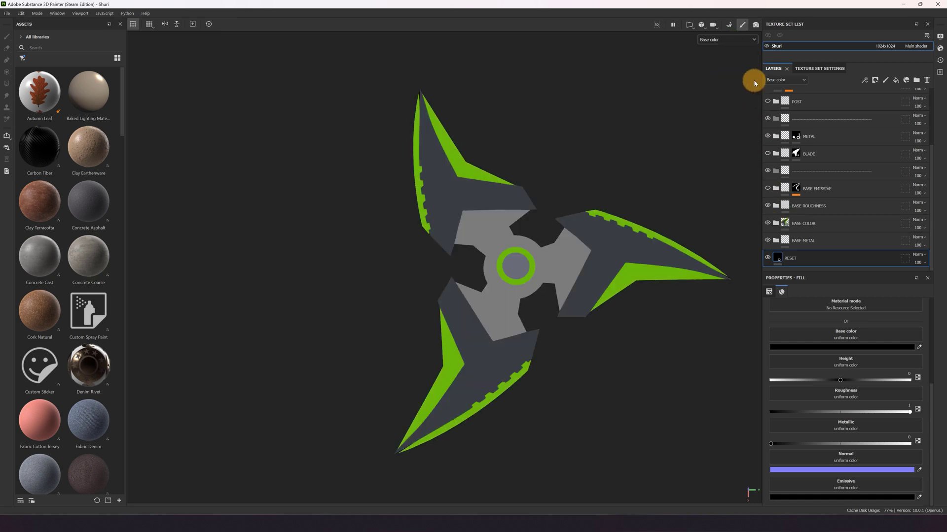
Inspect the Roughness channel, and show the BASE EMISSIVE folder with the viewport set to the Emissive channel.
{"action": "left_click", "coordinate": [731, 43]}
{"action": "left_click", "coordinate": [727, 87]}
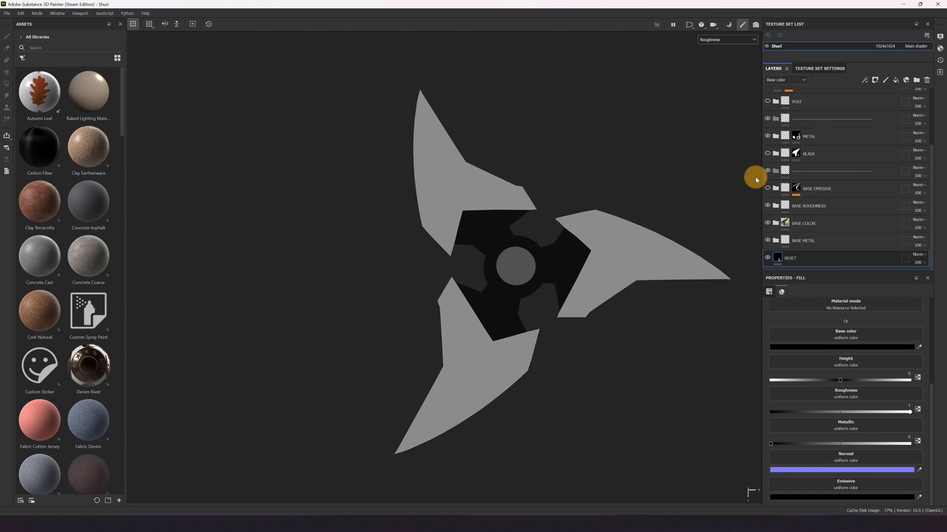
{"action": "left_click", "coordinate": [722, 34]}
{"action": "left_click", "coordinate": [725, 40]}
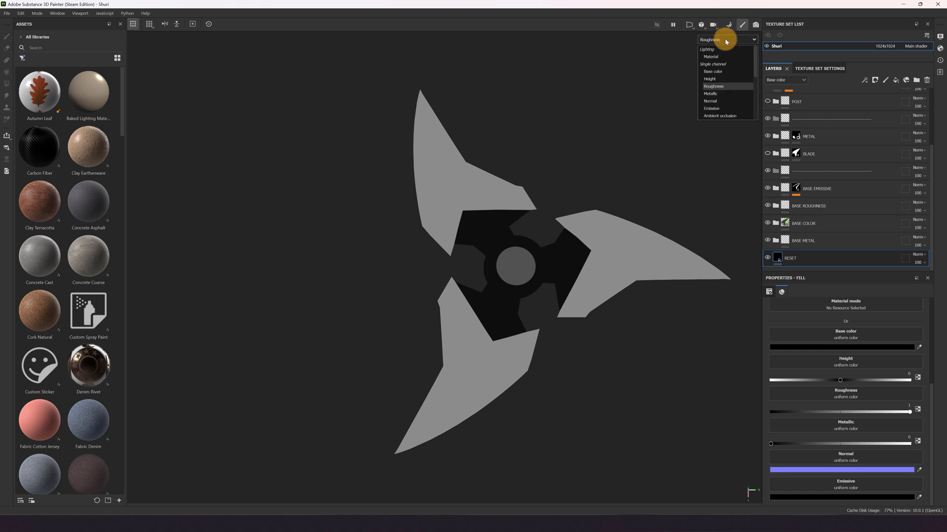
{"action": "left_click", "coordinate": [729, 109]}
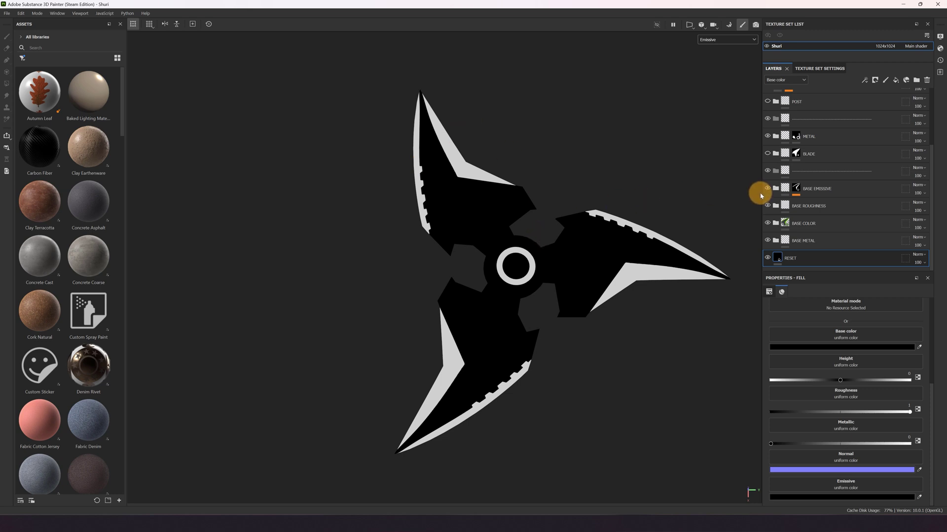
Return the viewport to the Base color channel and expand the BLADE folder and its Directional Lighting subfolder.
{"action": "left_click", "coordinate": [721, 39]}
{"action": "left_click", "coordinate": [723, 72]}
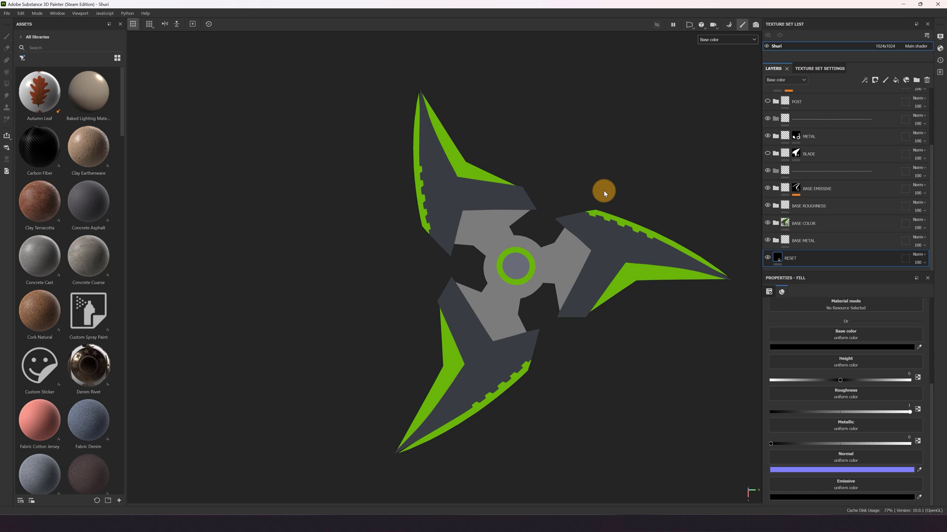
{"action": "scroll", "coordinate": [604, 192], "scroll_direction": "up", "scroll_amount": 2}
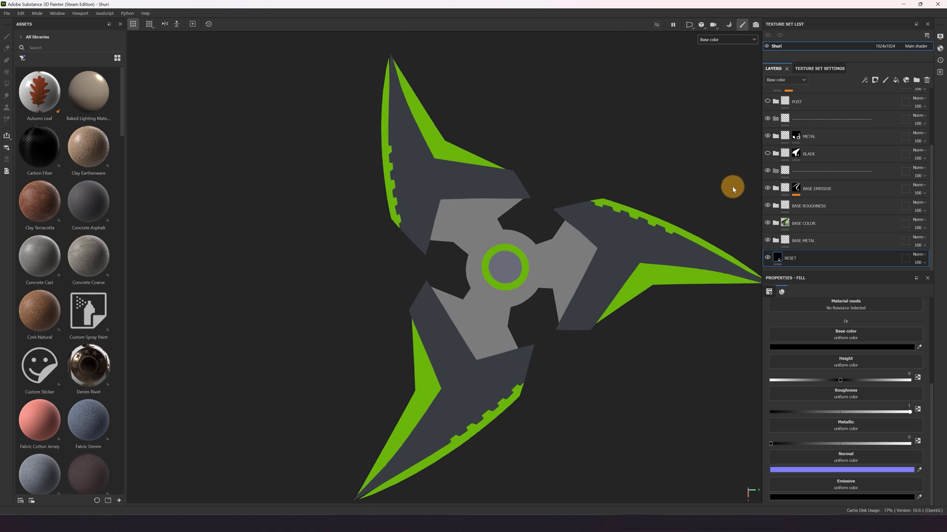
{"action": "left_click", "coordinate": [775, 154]}
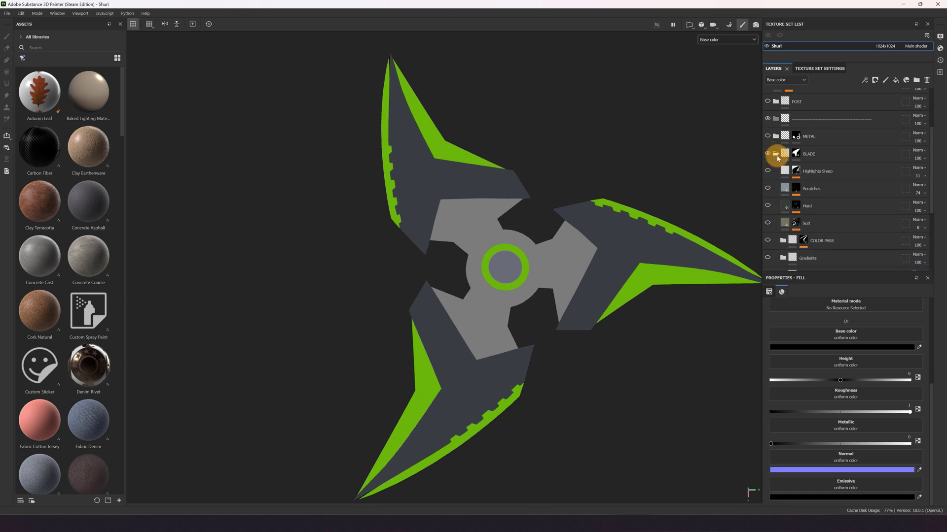
{"action": "scroll", "coordinate": [820, 201], "scroll_direction": "down", "scroll_amount": 1}
{"action": "scroll", "coordinate": [820, 201], "scroll_direction": "down", "scroll_amount": 1}
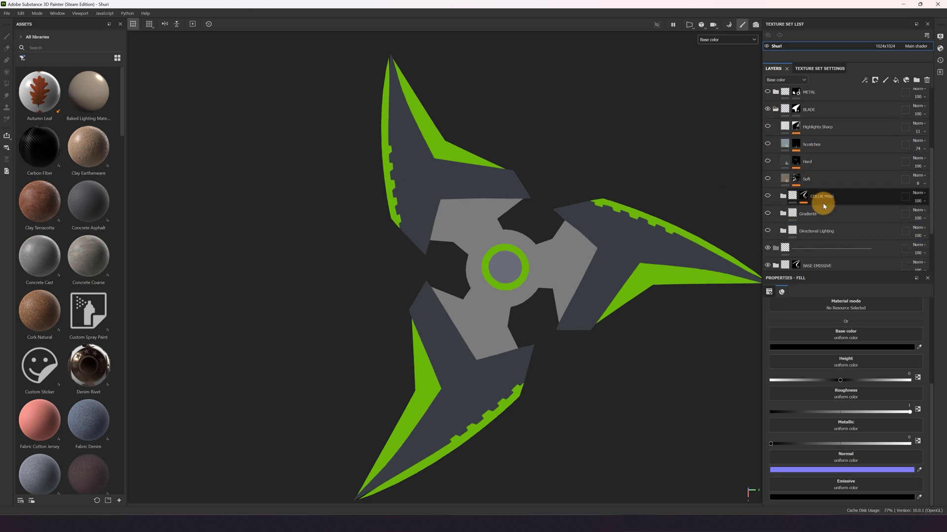
{"action": "left_click", "coordinate": [782, 232]}
{"action": "scroll", "coordinate": [793, 217], "scroll_direction": "down", "scroll_amount": 2}
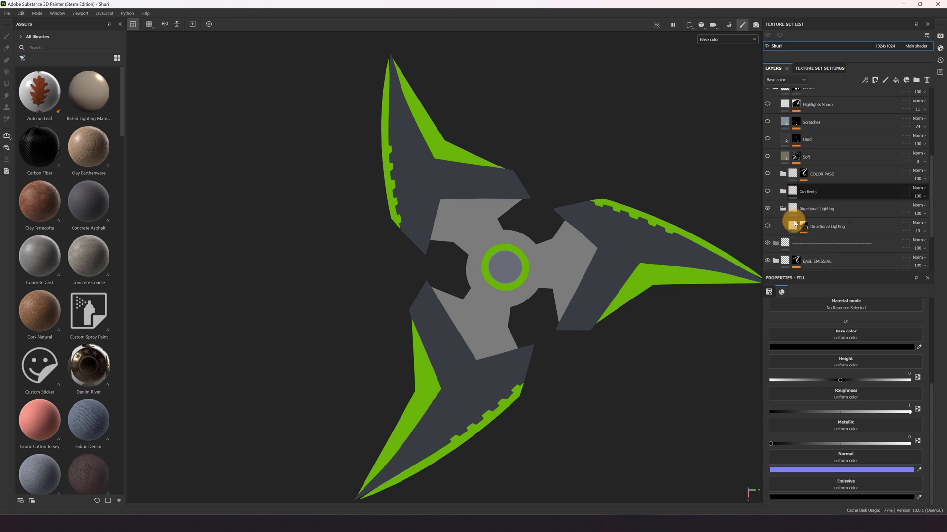
Select the Fill effect in the Directional Lighting layer's mask and display that mask on the model.
{"action": "left_click", "coordinate": [802, 204]}
{"action": "left_click", "coordinate": [811, 237]}
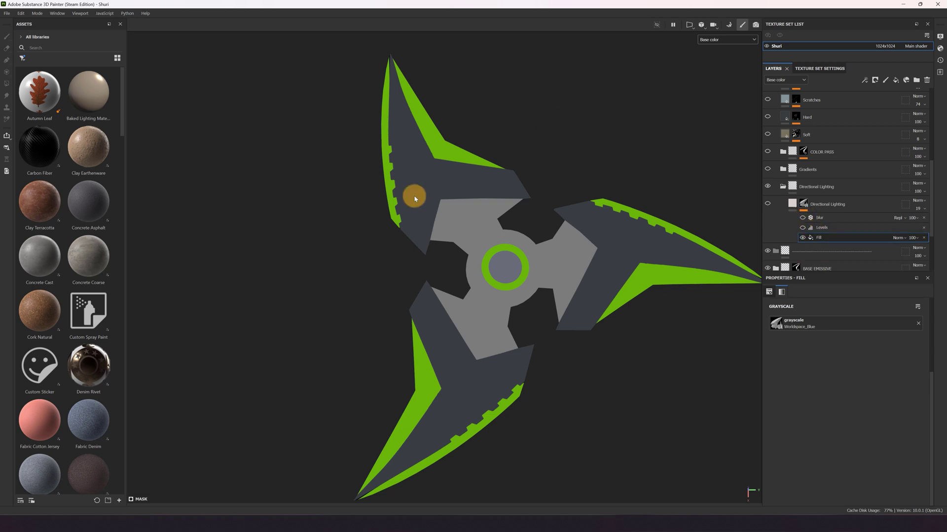
{"action": "left_click", "coordinate": [811, 204], "text": "alt"}
{"action": "scroll", "coordinate": [566, 252], "scroll_direction": "up", "scroll_amount": 5}
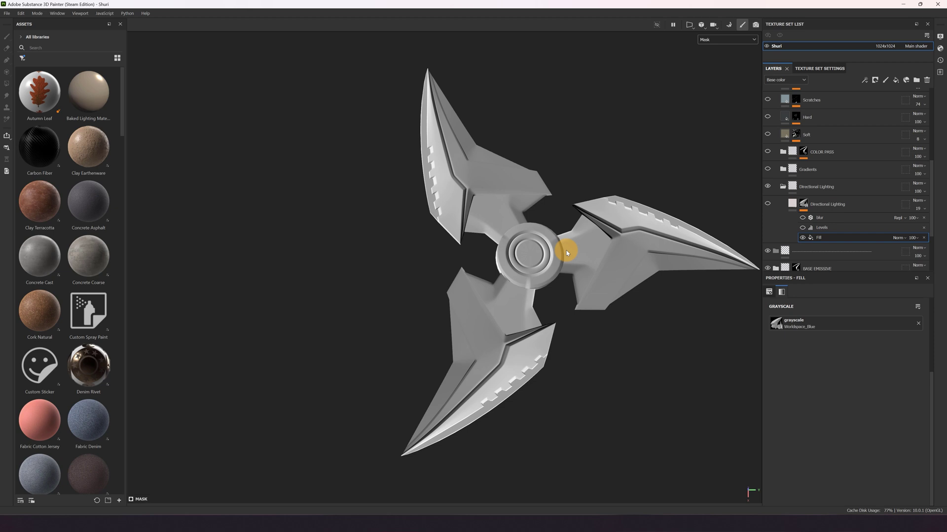
{"action": "mouse_move", "coordinate": [587, 245]}
{"action": "left_mouse_down", "text": "alt"}
{"action": "mouse_move", "coordinate": [596, 180]}
{"action": "mouse_move", "coordinate": [595, 260]}
{"action": "mouse_move", "coordinate": [590, 238]}
{"action": "mouse_move", "coordinate": [567, 302]}
{"action": "mouse_move", "coordinate": [583, 232]}
{"action": "mouse_move", "coordinate": [590, 254]}
{"action": "left_mouse_up", "text": "alt"}
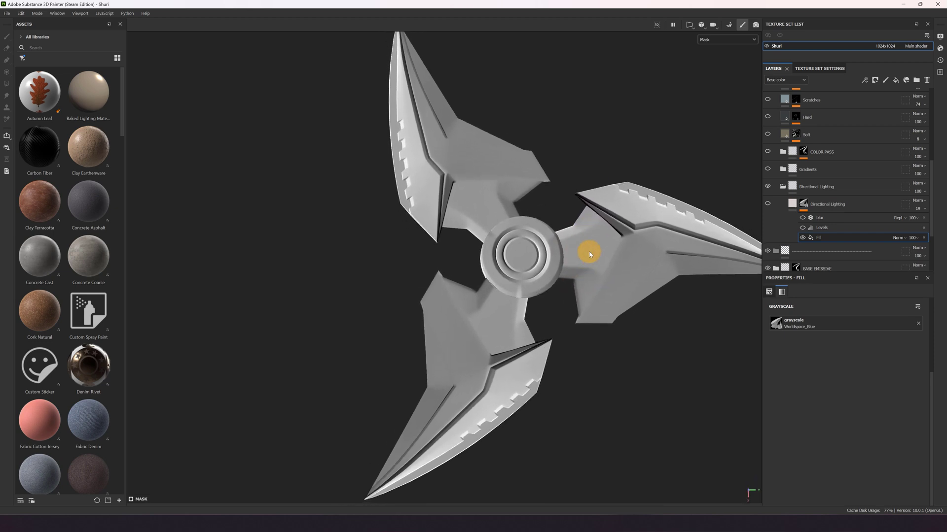
Enable the Levels and blur effects on the Directional Lighting mask and inspect the mask on the blades.
{"action": "left_click", "coordinate": [803, 228]}
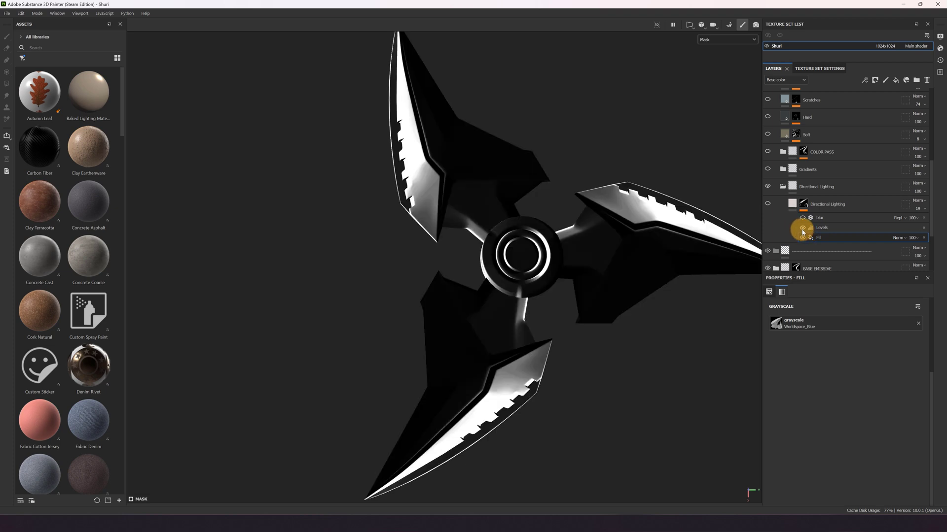
{"action": "scroll", "coordinate": [411, 153], "scroll_direction": "up", "scroll_amount": 3}
{"action": "scroll", "coordinate": [411, 154], "scroll_direction": "down", "scroll_amount": 3}
{"action": "scroll", "coordinate": [418, 135], "scroll_direction": "up", "scroll_amount": 3}
{"action": "middle_click_drag", "start_coordinate": [420, 136], "coordinate": [442, 197], "text": "alt"}
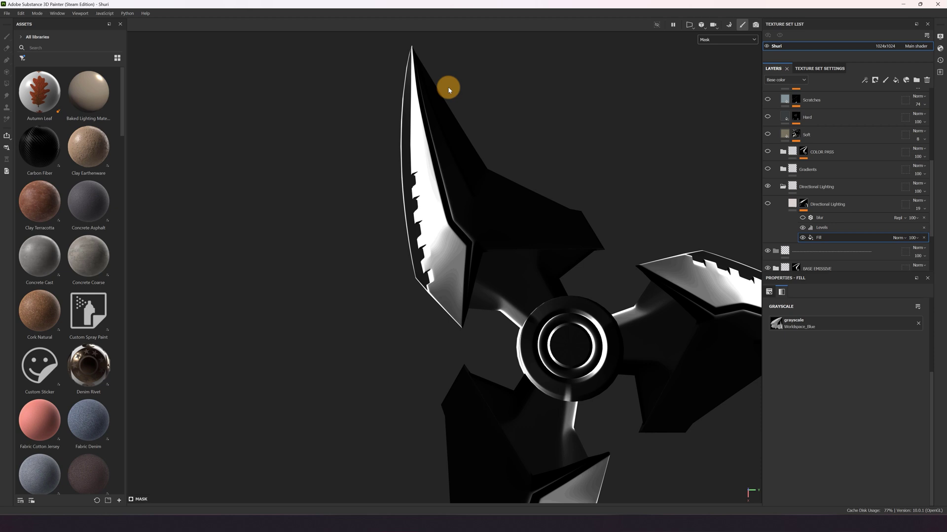
{"action": "scroll", "coordinate": [422, 305], "scroll_direction": "down", "scroll_amount": 4}
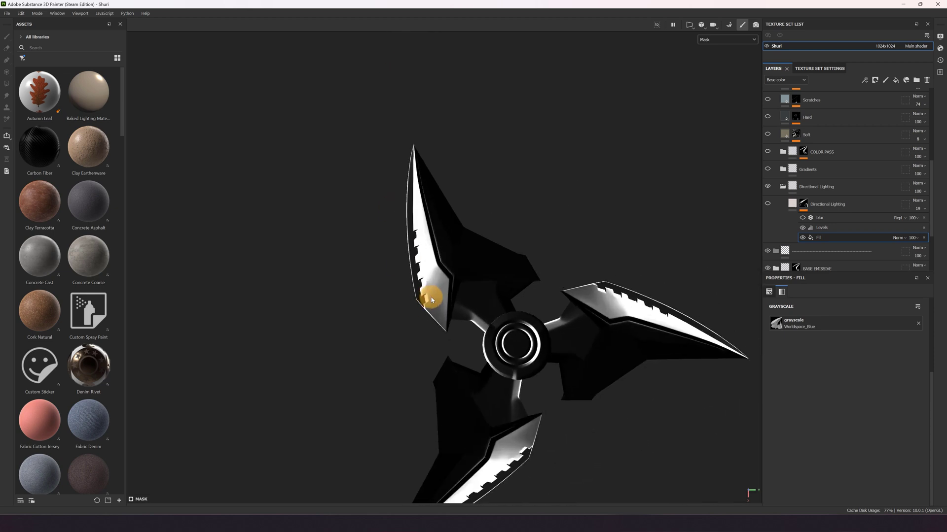
{"action": "scroll", "coordinate": [429, 298], "scroll_direction": "up", "scroll_amount": 3}
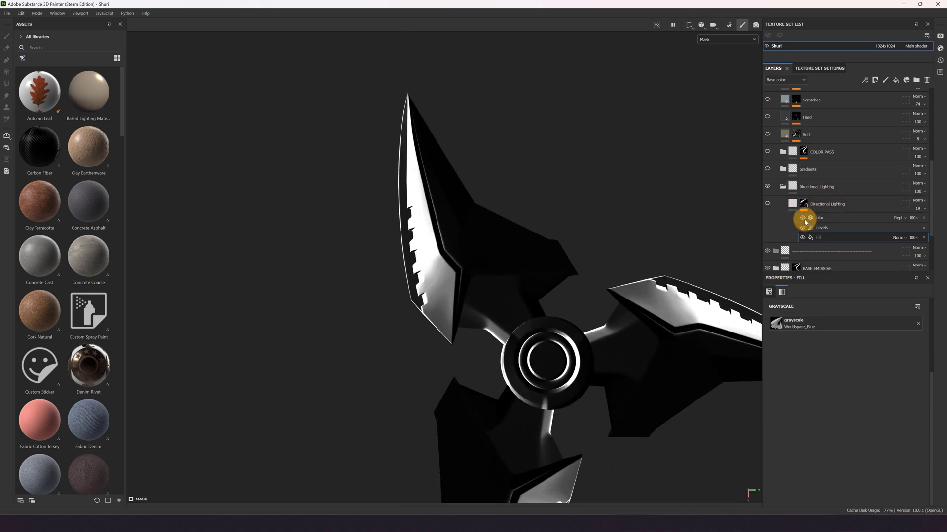
Leave the mask view and show the Directional Lighting layer, toggling it to compare its effect on the blades.
{"action": "left_click", "coordinate": [794, 204]}
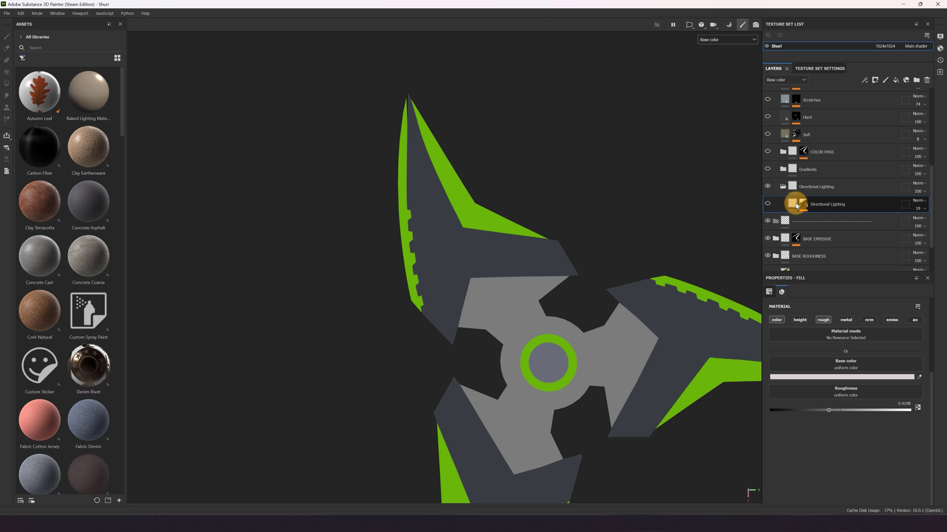
{"action": "left_click", "coordinate": [766, 205]}
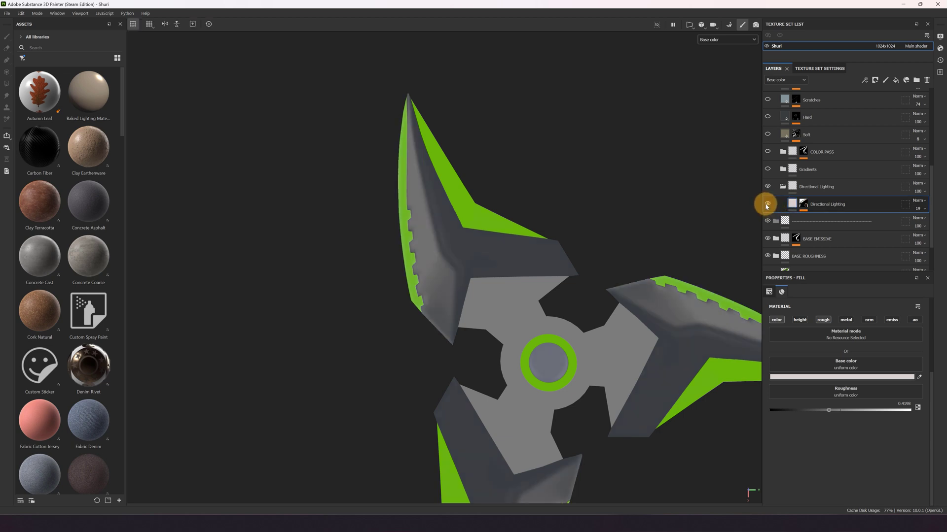
{"action": "left_click", "coordinate": [766, 205]}
{"action": "left_click", "coordinate": [767, 205]}
{"action": "right_click_drag", "start_coordinate": [363, 231], "coordinate": [386, 239], "text": "alt"}
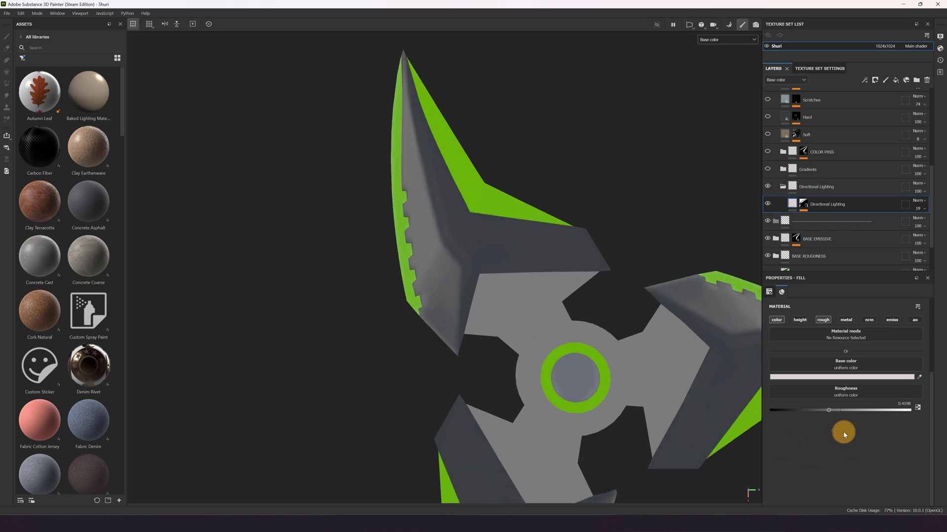
Try an orange base color on the Directional Lighting layer and undo it.
{"action": "left_click", "coordinate": [797, 377]}
{"action": "left_click_drag", "start_coordinate": [864, 416], "coordinate": [919, 374]}
{"action": "left_click", "coordinate": [909, 372]}
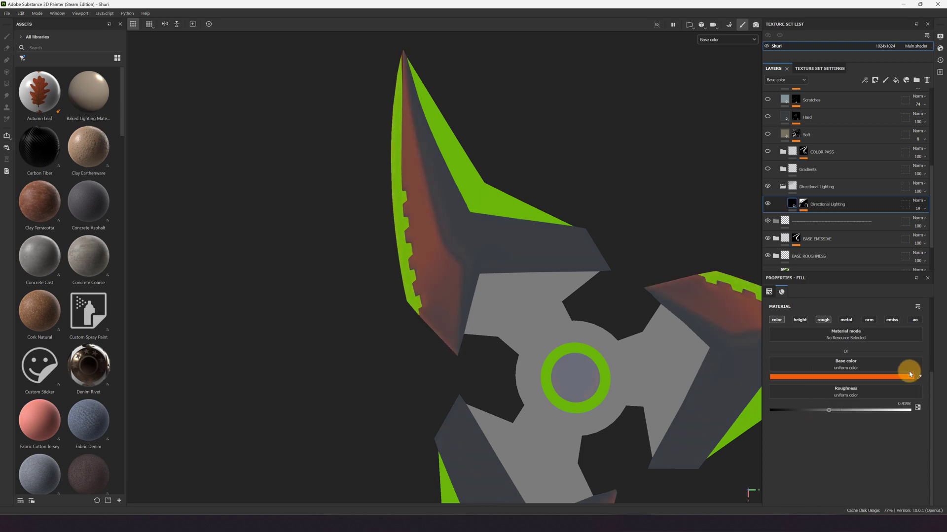
{"action": "key", "text": "ctrl+z"}
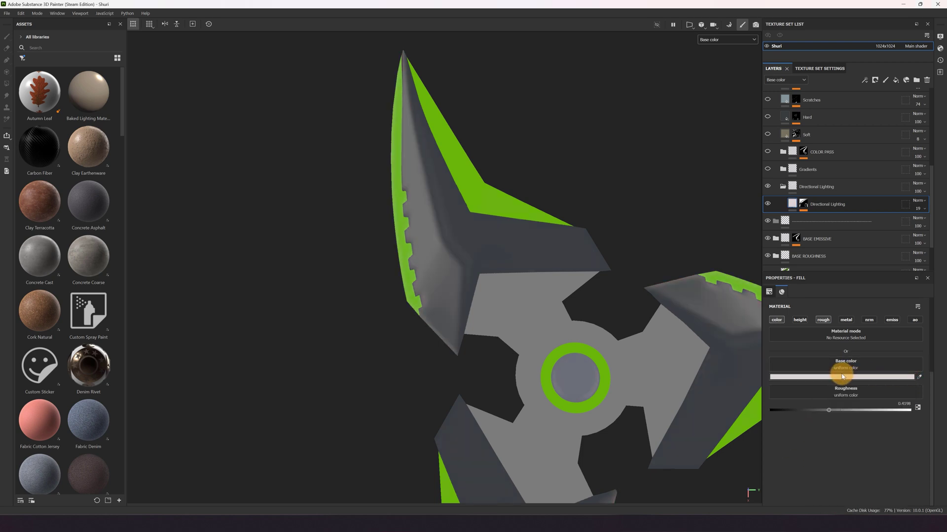
{"action": "left_click", "coordinate": [815, 378]}
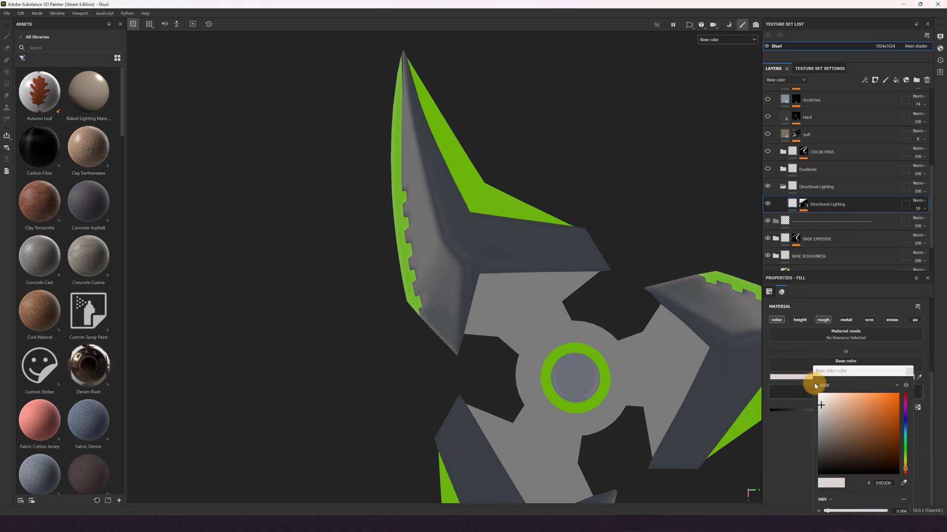
{"action": "left_click", "coordinate": [907, 373]}
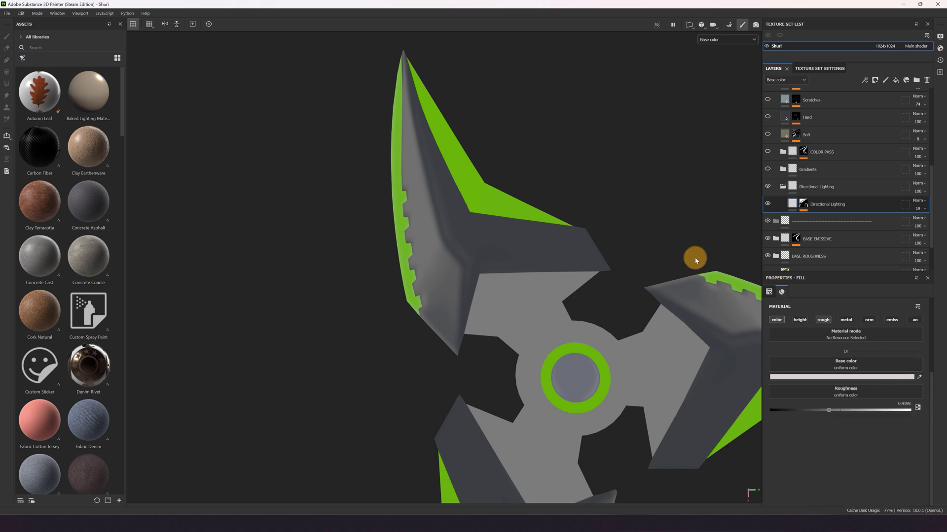
Collapse the Directional Lighting folder, and show the Gradients folder with its White and Black layers.
{"action": "left_click", "coordinate": [782, 186]}
{"action": "left_click", "coordinate": [768, 169]}
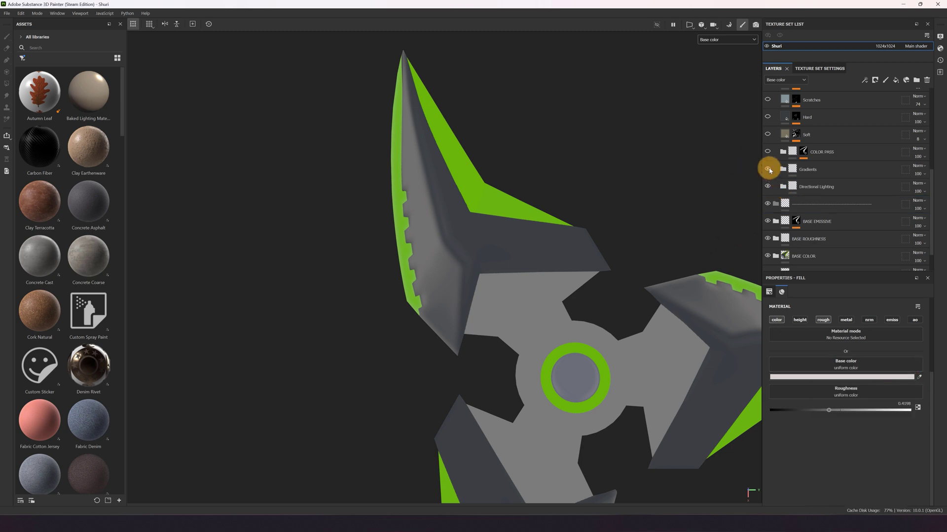
{"action": "left_click", "coordinate": [780, 169]}
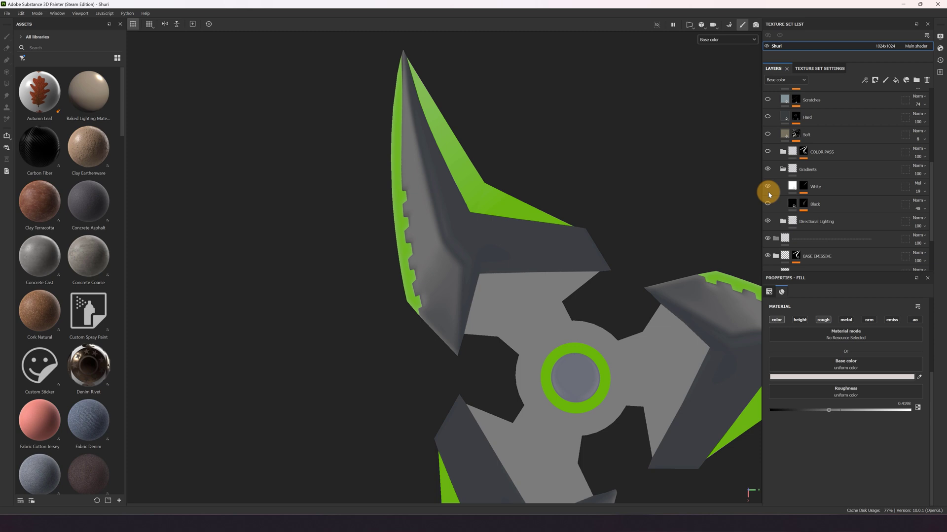
{"action": "left_click", "coordinate": [768, 205]}
{"action": "left_click", "coordinate": [768, 205]}
{"action": "left_click", "coordinate": [768, 204]}
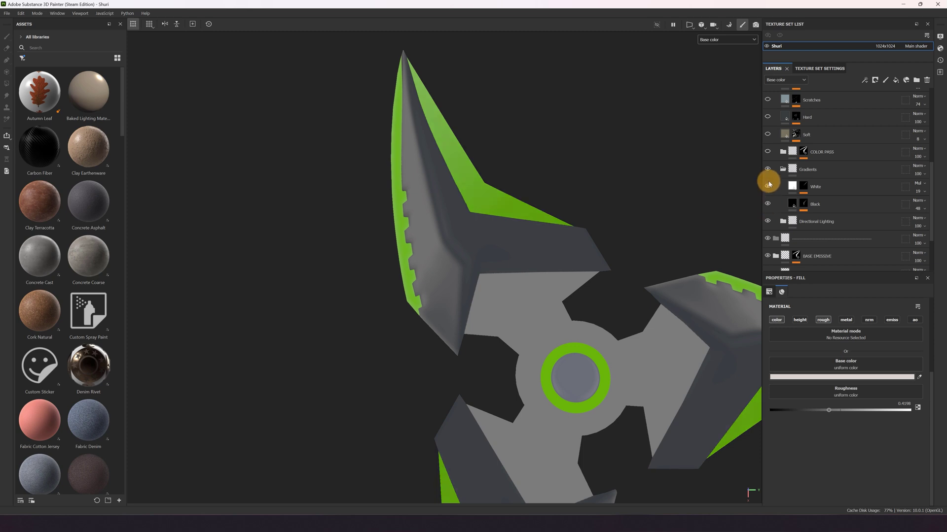
Compare the blades with and without the Gradients folder, leaving it shown and collapsed.
{"action": "left_click", "coordinate": [768, 170]}
{"action": "left_click", "coordinate": [768, 170]}
{"action": "left_click", "coordinate": [768, 170]}
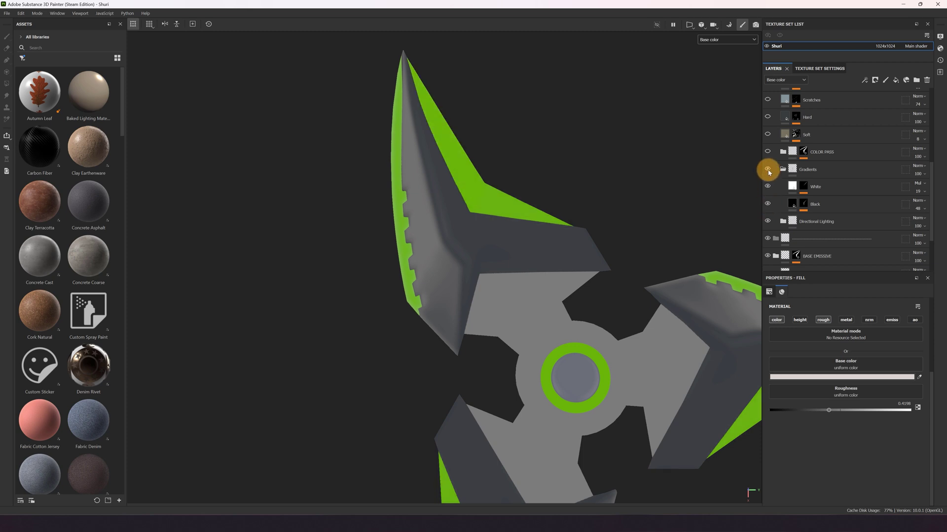
{"action": "left_click", "coordinate": [768, 171]}
{"action": "left_click", "coordinate": [768, 170]}
{"action": "left_click", "coordinate": [768, 170]}
{"action": "left_click", "coordinate": [782, 169]}
Show and expand the COLOR PASS folder and show its Füllebene 5 layer, comparing the blade edges with and without it.
{"action": "left_click", "coordinate": [770, 154]}
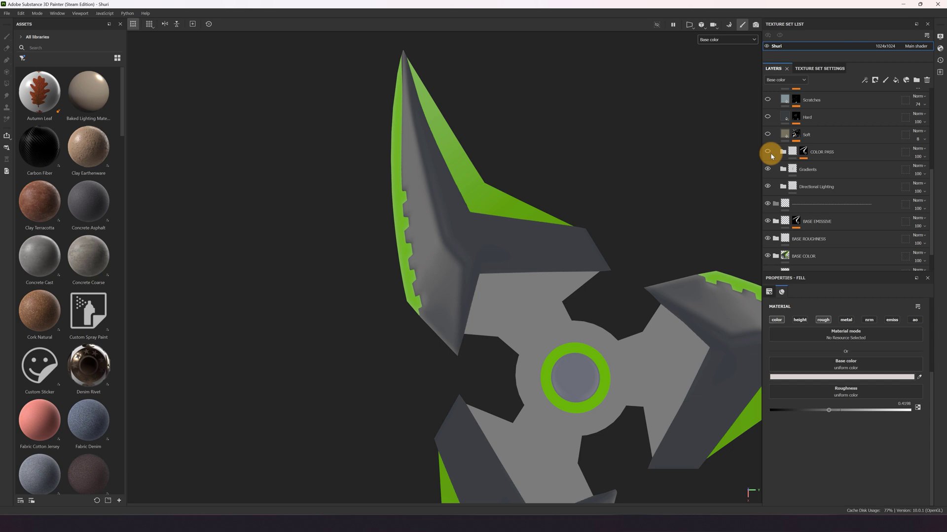
{"action": "left_click", "coordinate": [783, 152]}
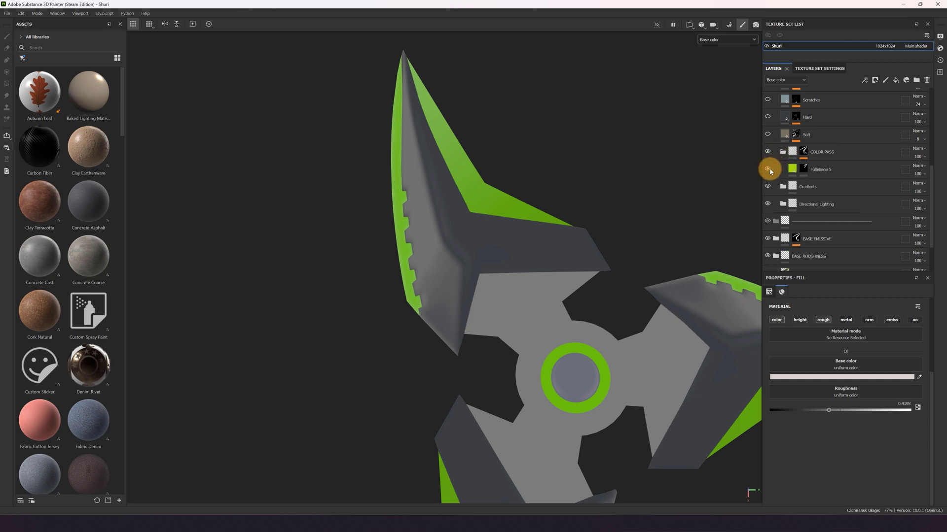
{"action": "left_click", "coordinate": [770, 170]}
{"action": "left_click", "coordinate": [770, 170]}
{"action": "left_click", "coordinate": [770, 170]}
{"action": "scroll", "coordinate": [416, 90], "scroll_direction": "up", "scroll_amount": 2}
{"action": "scroll", "coordinate": [419, 84], "scroll_direction": "down", "scroll_amount": 1}
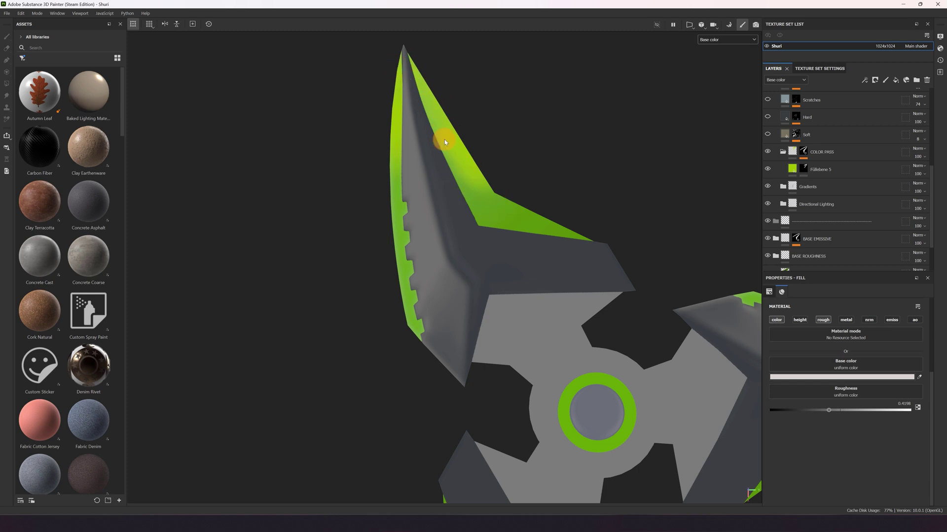
View all of the shuriken's blades with the color pass applied and collapse the COLOR PASS folder.
{"action": "scroll", "coordinate": [444, 143], "scroll_direction": "down", "scroll_amount": 5}
{"action": "left_click_drag", "start_coordinate": [461, 143], "coordinate": [571, 203], "text": "alt"}
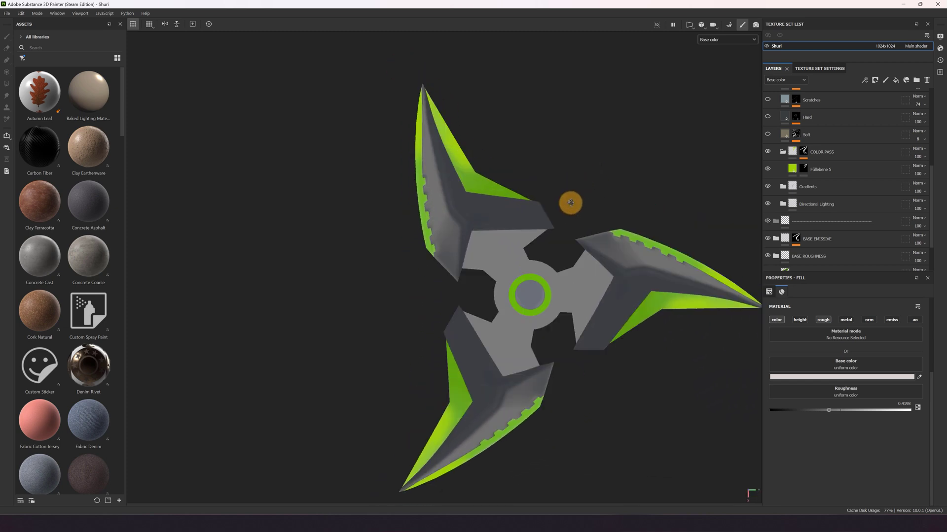
{"action": "left_click", "coordinate": [784, 153]}
Show the Soft layer in the BLADE folder and display its mask on the blade.
{"action": "scroll", "coordinate": [570, 186], "scroll_direction": "up", "scroll_amount": 4}
{"action": "scroll", "coordinate": [805, 144], "scroll_direction": "up", "scroll_amount": 1}
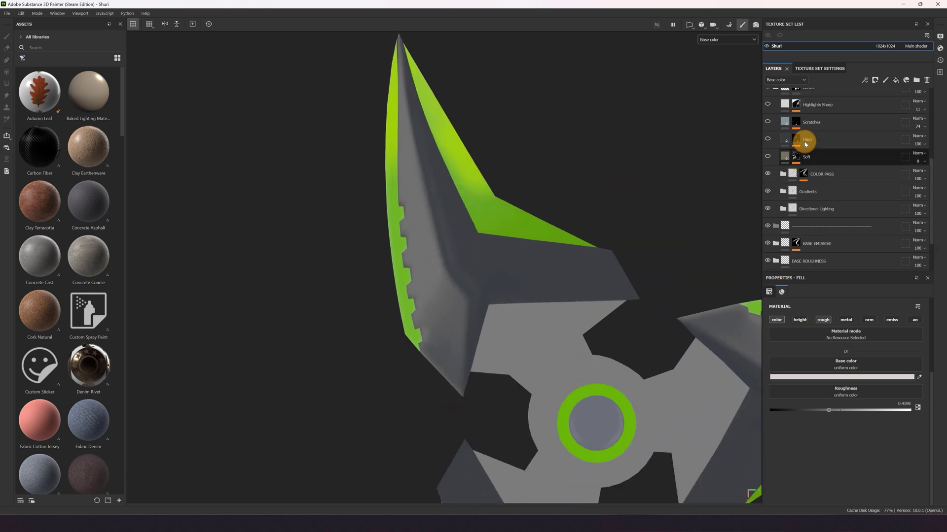
{"action": "left_click", "coordinate": [768, 157]}
{"action": "left_click", "coordinate": [795, 156], "text": "alt"}
{"action": "scroll", "coordinate": [585, 206], "scroll_direction": "up", "scroll_amount": 3}
{"action": "scroll", "coordinate": [577, 217], "scroll_direction": "up", "scroll_amount": 5}
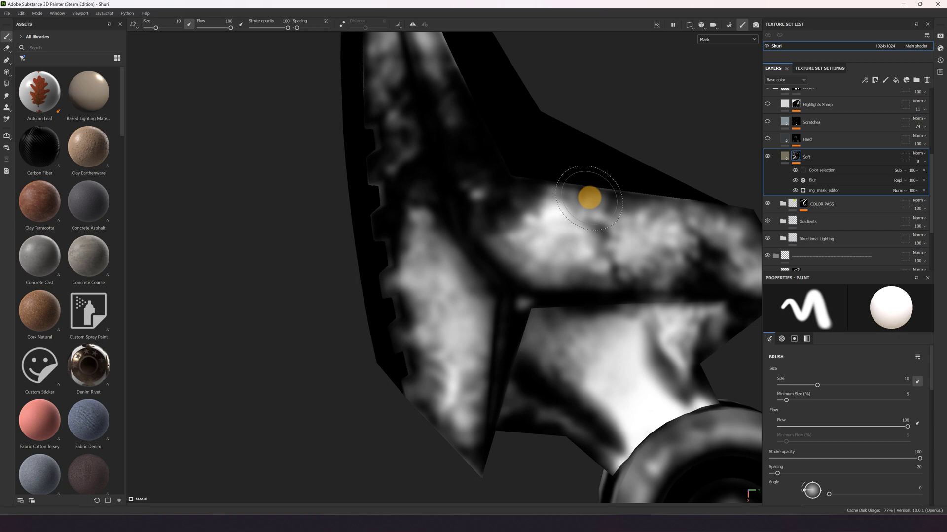
{"action": "scroll", "coordinate": [564, 290], "scroll_direction": "up", "scroll_amount": 2}
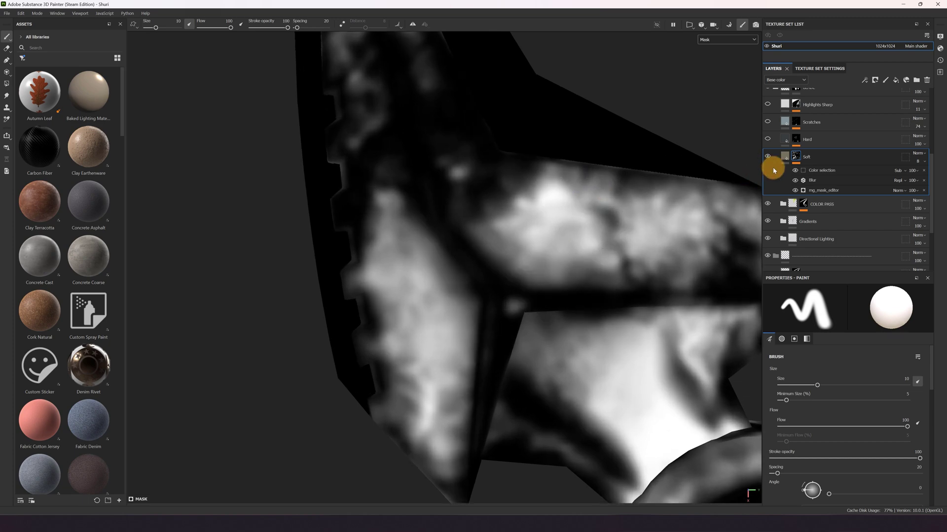
Compare the Soft layer's mask with and without its Blur and Color selection effects, leaving both enabled.
{"action": "left_click", "coordinate": [795, 181]}
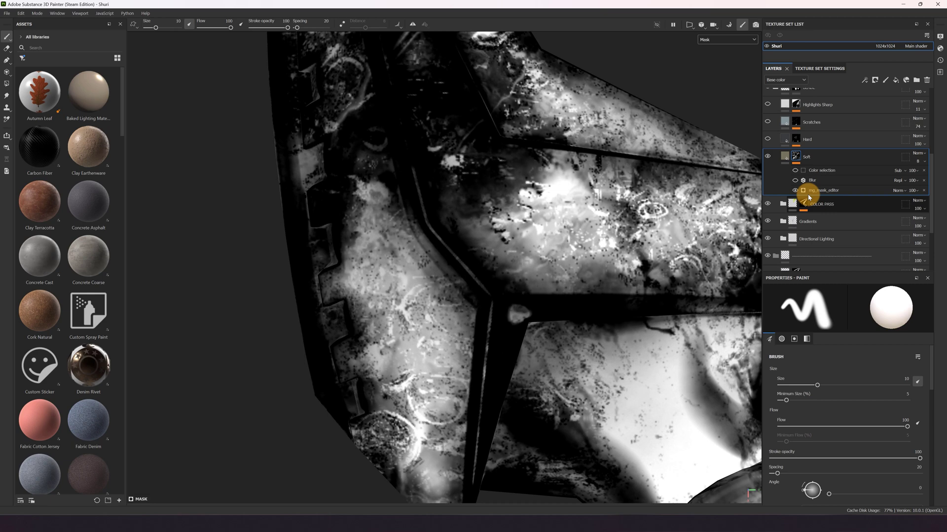
{"action": "left_click", "coordinate": [795, 180]}
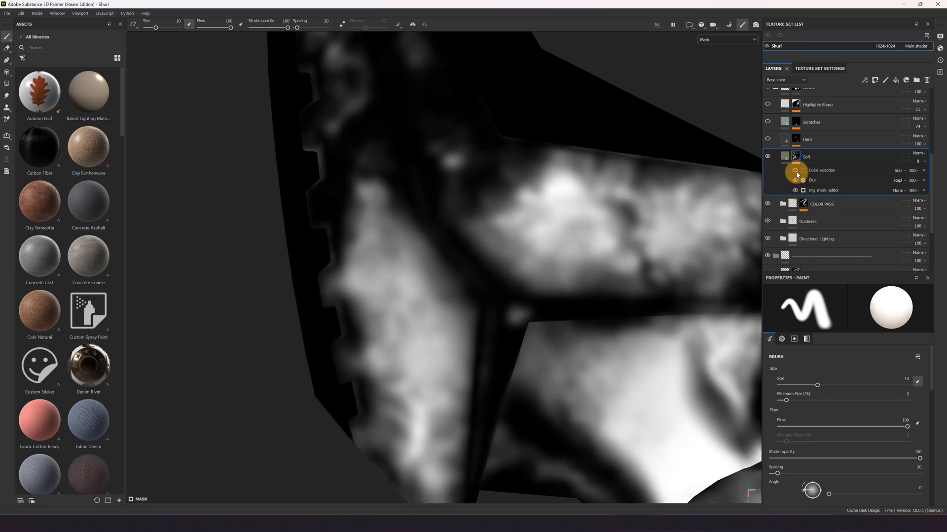
{"action": "left_click", "coordinate": [795, 171]}
{"action": "left_click", "coordinate": [796, 172]}
{"action": "scroll", "coordinate": [506, 188], "scroll_direction": "down", "scroll_amount": 5}
{"action": "middle_click_drag", "start_coordinate": [521, 158], "coordinate": [551, 300], "text": "alt"}
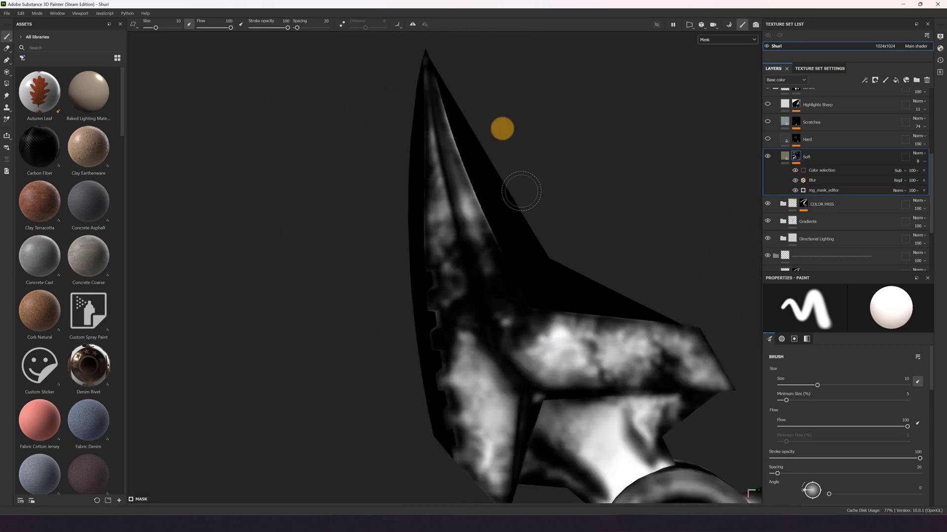
{"action": "scroll", "coordinate": [549, 196], "scroll_direction": "up", "scroll_amount": 3}
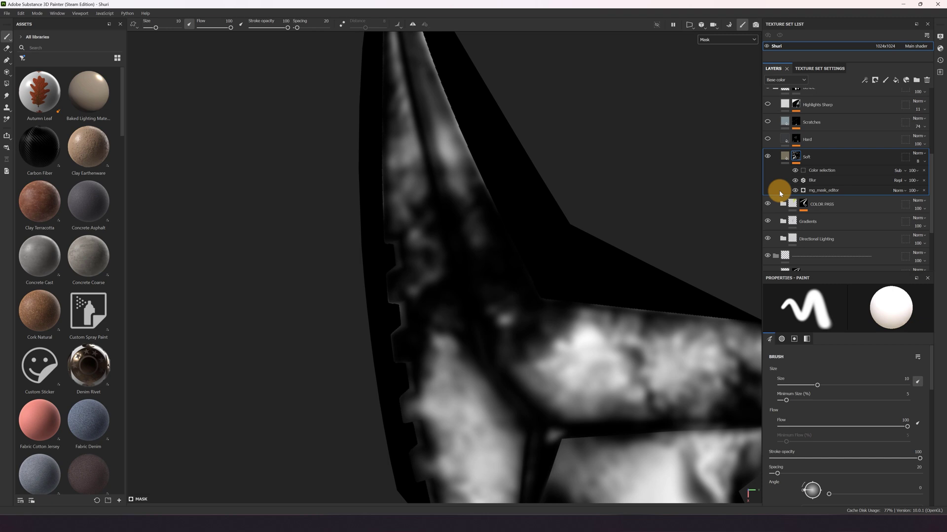
Switch from the Soft layer's mask back to the base color view and examine its effect on the blade.
{"action": "left_click", "coordinate": [784, 157]}
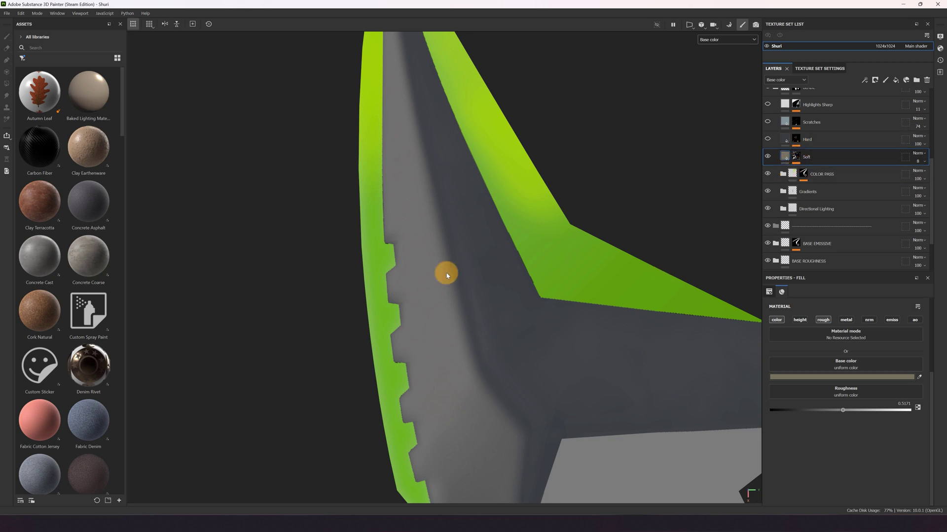
{"action": "scroll", "coordinate": [447, 276], "scroll_direction": "down", "scroll_amount": 5}
{"action": "scroll", "coordinate": [462, 358], "scroll_direction": "up", "scroll_amount": 7}
{"action": "scroll", "coordinate": [536, 317], "scroll_direction": "down", "scroll_amount": 2}
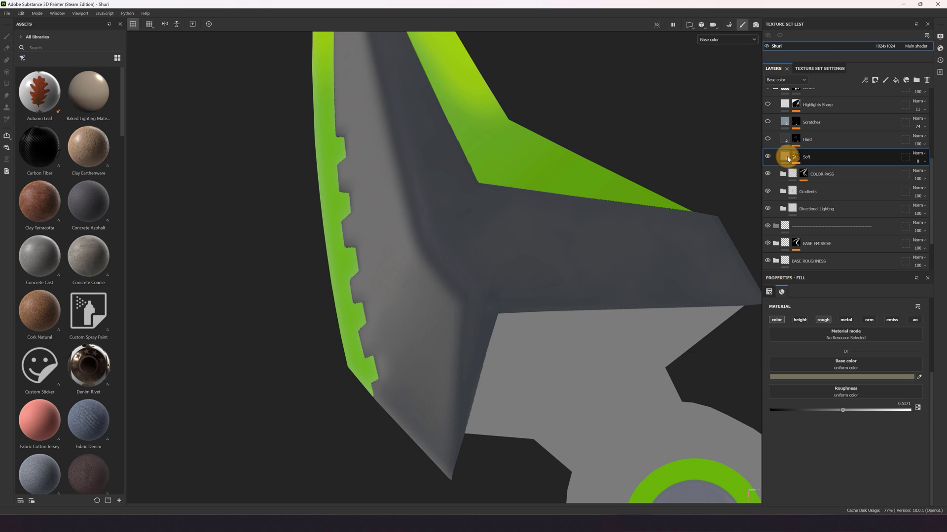
Show the Hard layer and display its mask on the blade.
{"action": "left_click", "coordinate": [768, 140]}
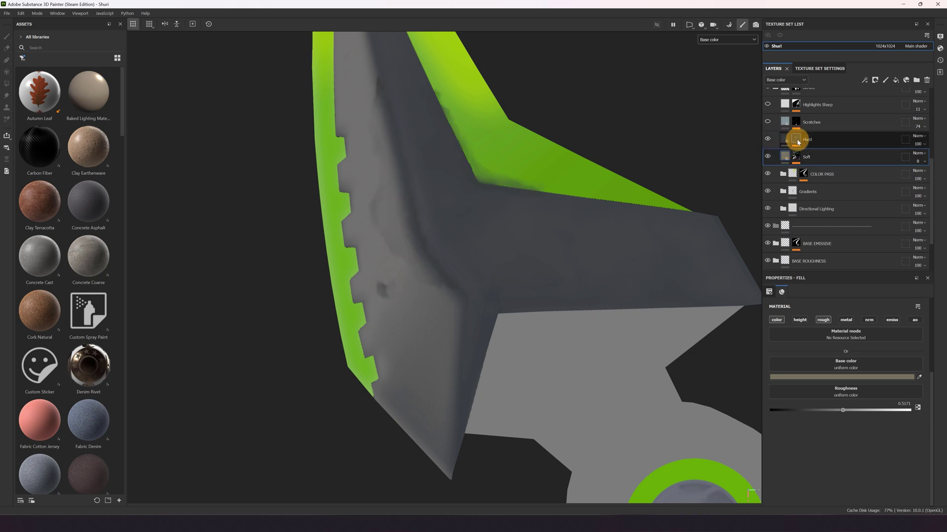
{"action": "left_click", "coordinate": [796, 140]}
{"action": "scroll", "coordinate": [507, 165], "scroll_direction": "up", "scroll_amount": 2}
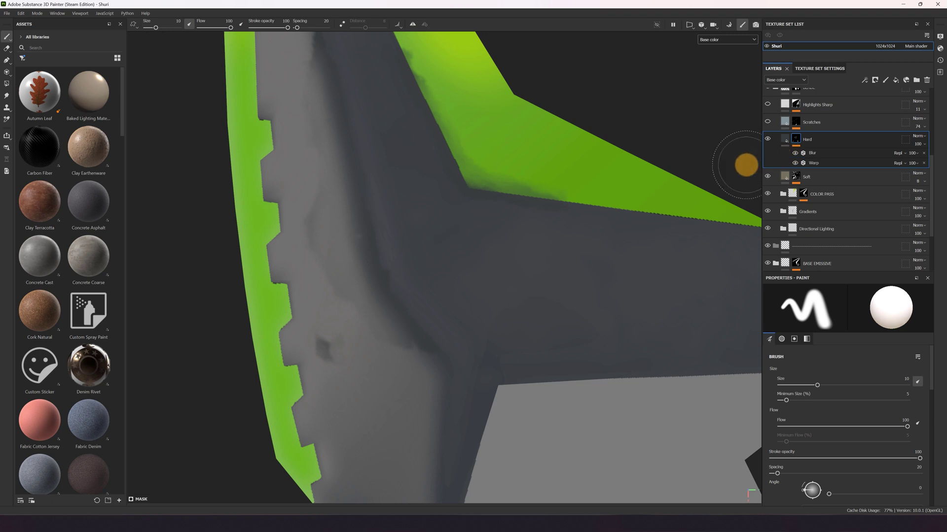
{"action": "left_click", "coordinate": [796, 140], "text": "alt"}
Compare the Hard layer's mask with and without its Blur and Warp effects, leaving both enabled.
{"action": "left_click", "coordinate": [794, 154]}
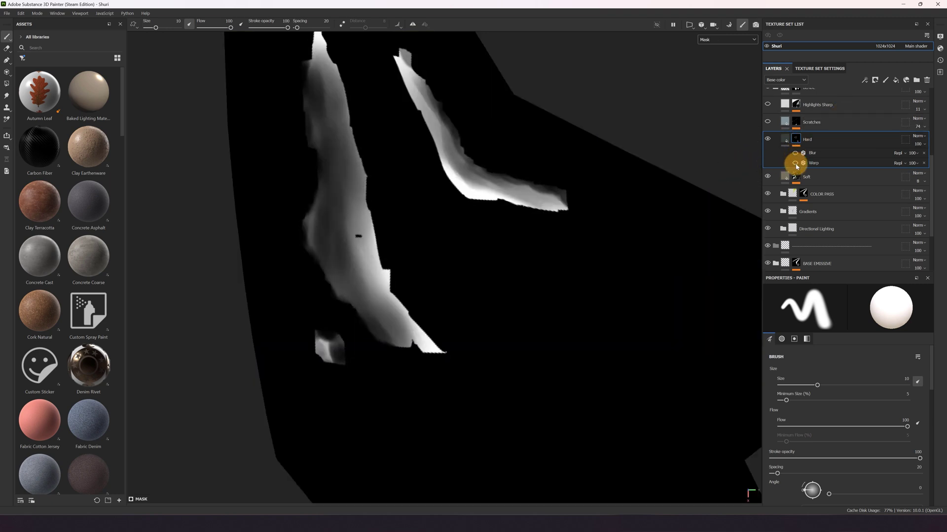
{"action": "left_click", "coordinate": [795, 164]}
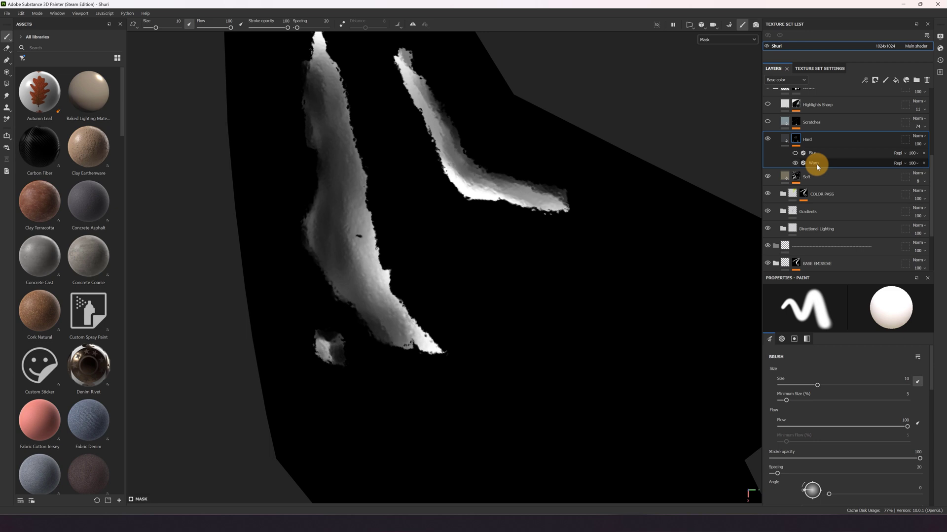
{"action": "left_click", "coordinate": [795, 154]}
{"action": "mouse_move", "coordinate": [351, 245]}
{"action": "right_mouse_down", "text": "alt"}
{"action": "mouse_move", "coordinate": [407, 210]}
{"action": "mouse_move", "coordinate": [397, 110]}
{"action": "mouse_move", "coordinate": [324, 81]}
{"action": "right_mouse_up", "text": "alt"}
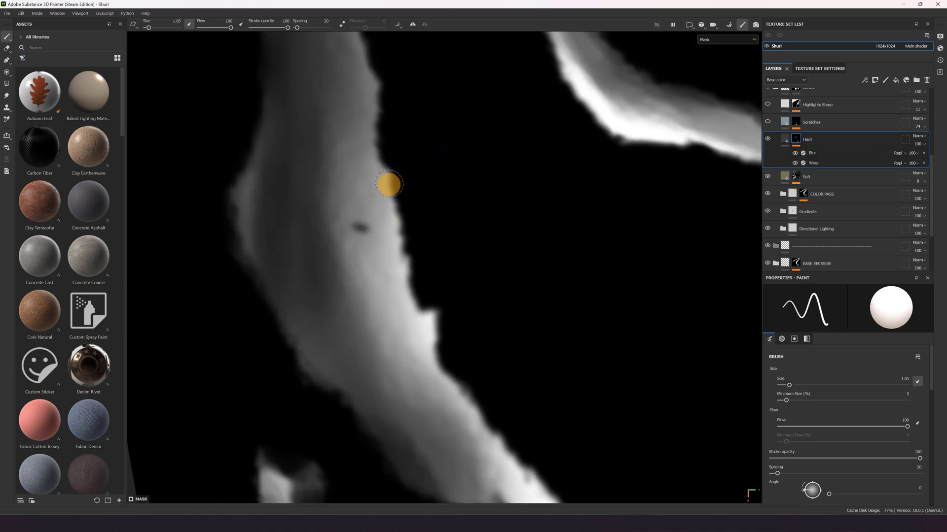
{"action": "right_click_drag", "start_coordinate": [405, 226], "coordinate": [431, 245], "text": "alt"}
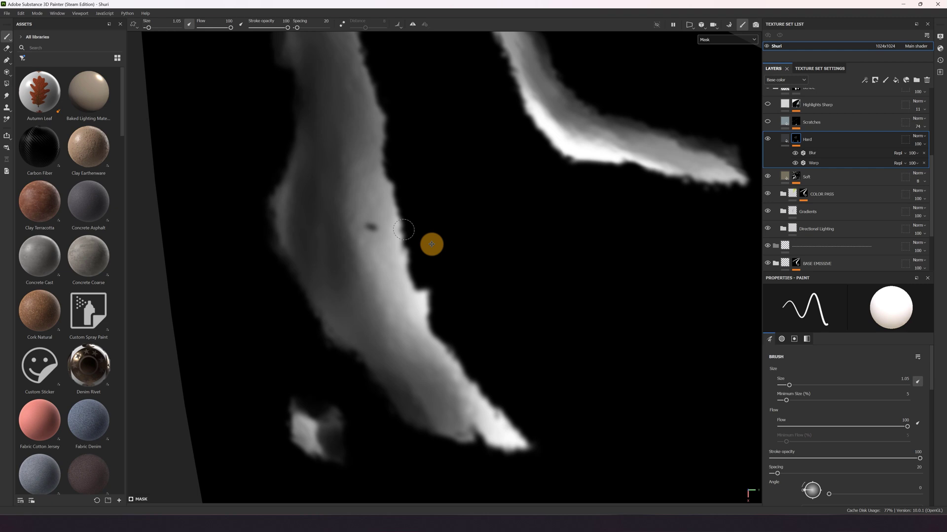
{"action": "middle_click_drag", "start_coordinate": [431, 245], "coordinate": [459, 258], "text": "alt"}
{"action": "left_click", "coordinate": [795, 162]}
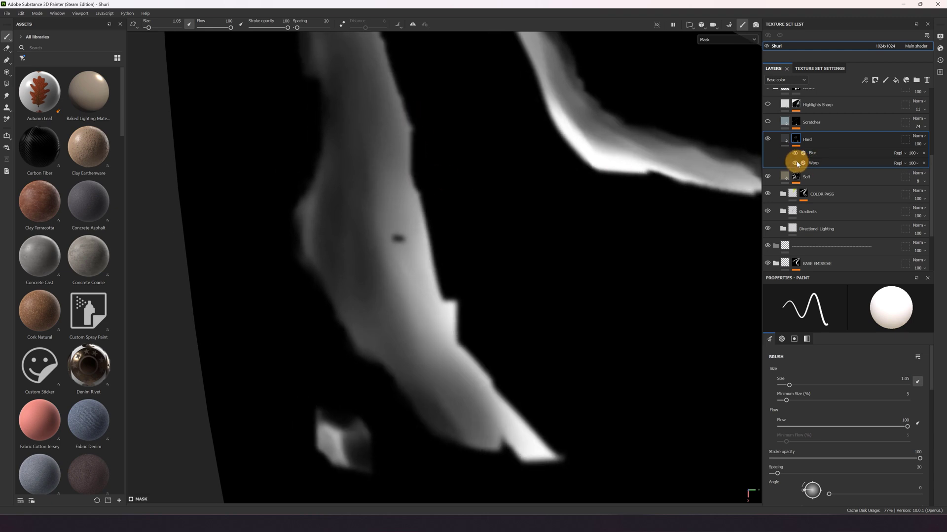
{"action": "left_click", "coordinate": [795, 162]}
Return to the base color view and inspect the Hard layer's base color without changing it.
{"action": "left_click", "coordinate": [786, 142]}
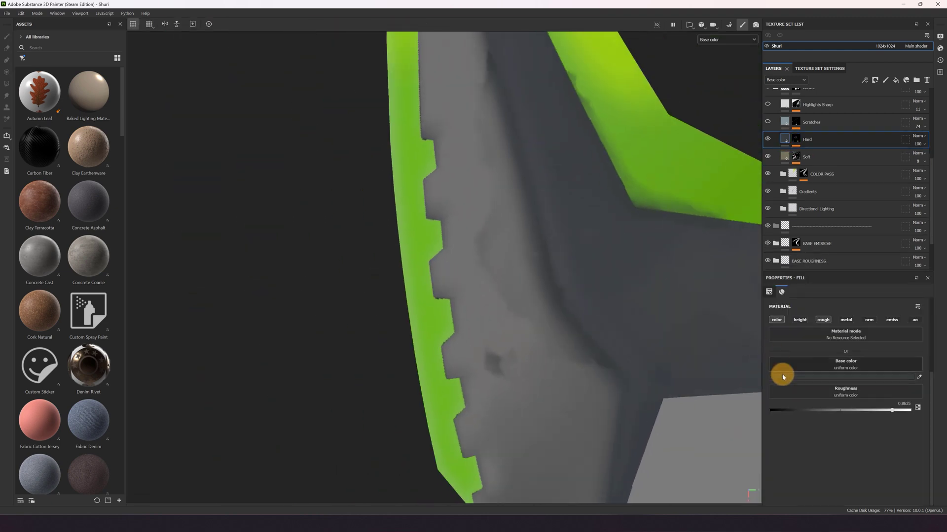
{"action": "left_click", "coordinate": [804, 377]}
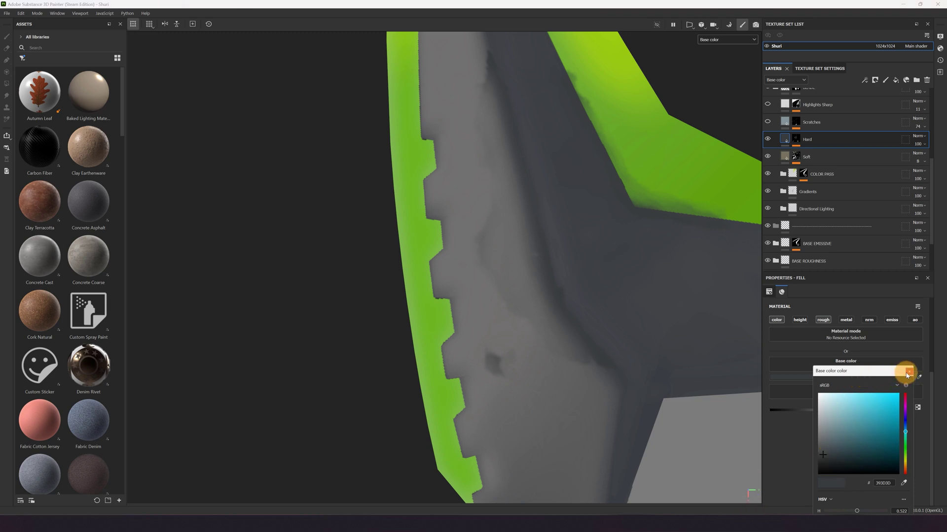
{"action": "left_click", "coordinate": [906, 376]}
Show the Scratches layer and display its mask on the blade.
{"action": "scroll", "coordinate": [818, 148], "scroll_direction": "up", "scroll_amount": 1}
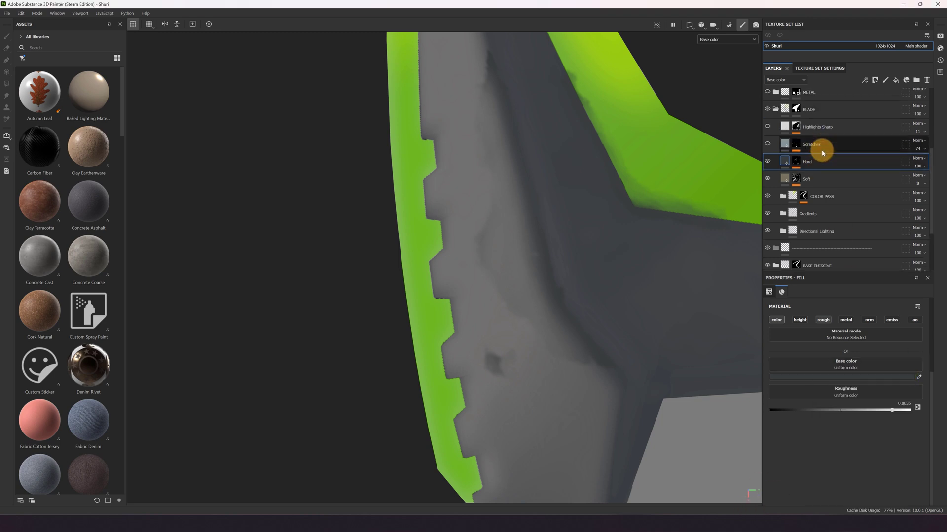
{"action": "scroll", "coordinate": [560, 212], "scroll_direction": "down", "scroll_amount": 3}
{"action": "scroll", "coordinate": [731, 197], "scroll_direction": "up", "scroll_amount": 2}
{"action": "left_click", "coordinate": [768, 146]}
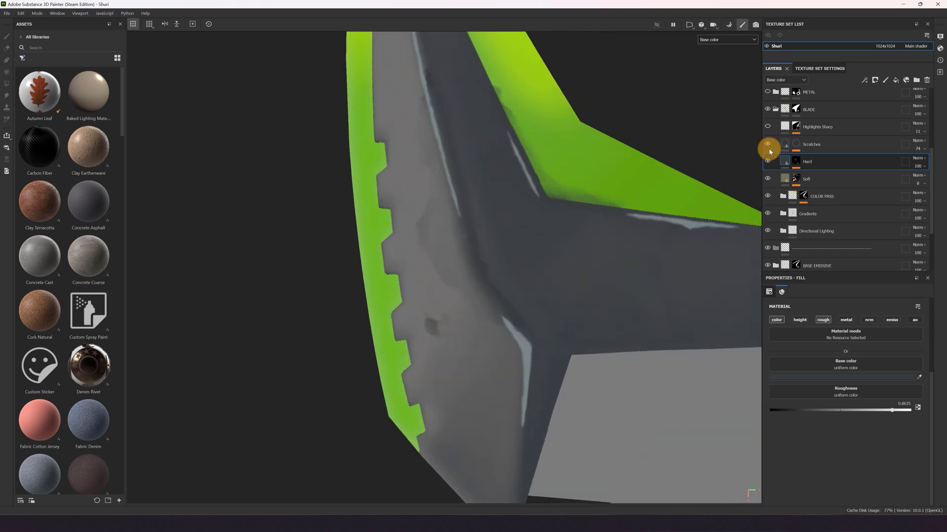
{"action": "scroll", "coordinate": [511, 313], "scroll_direction": "up", "scroll_amount": 3}
{"action": "left_click", "coordinate": [796, 144], "text": "alt"}
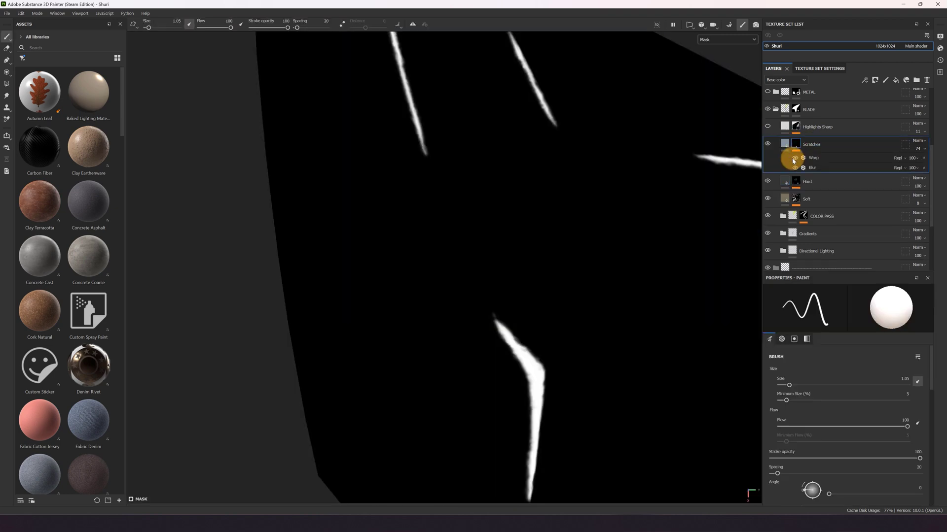
Compare the Scratches layer's mask with and without its Warp and Blur effects, leaving both enabled.
{"action": "left_click", "coordinate": [794, 159]}
{"action": "left_click", "coordinate": [794, 168]}
{"action": "scroll", "coordinate": [492, 315], "scroll_direction": "down", "scroll_amount": 2}
{"action": "middle_click_drag", "start_coordinate": [508, 353], "coordinate": [505, 245], "text": "alt"}
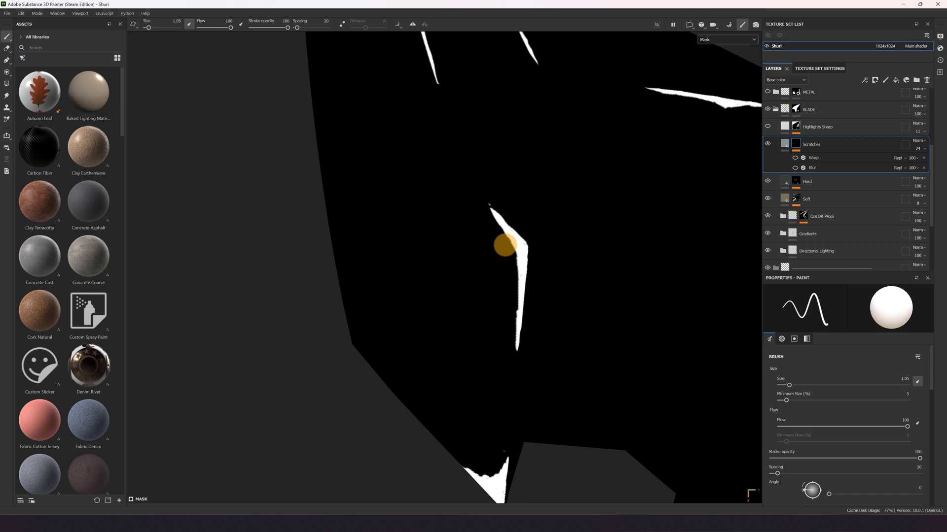
{"action": "scroll", "coordinate": [505, 245], "scroll_direction": "up", "scroll_amount": 3}
{"action": "left_click", "coordinate": [794, 168]}
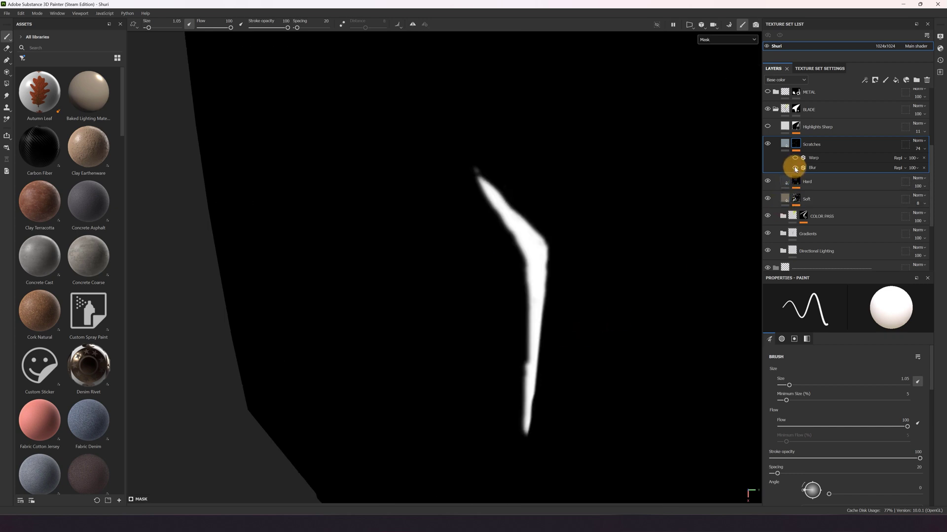
{"action": "scroll", "coordinate": [539, 271], "scroll_direction": "up", "scroll_amount": 3}
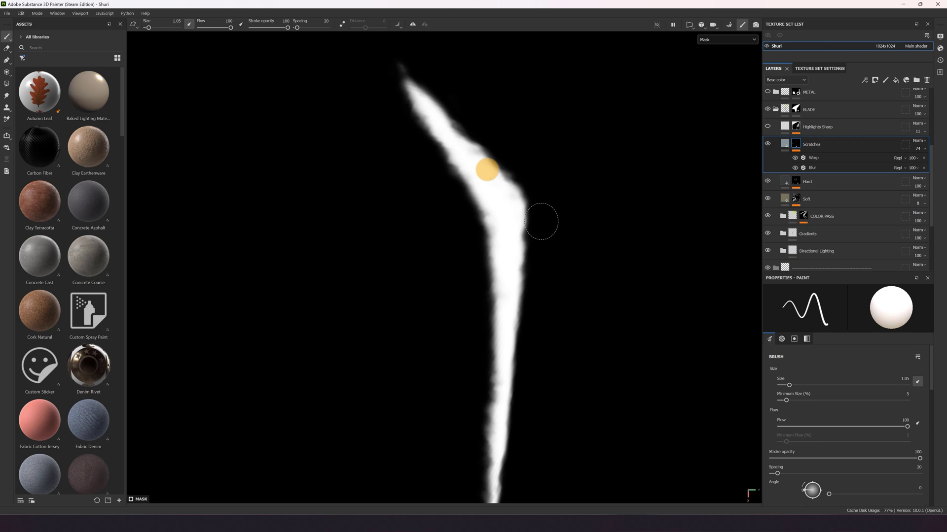
{"action": "scroll", "coordinate": [455, 134], "scroll_direction": "up", "scroll_amount": 2}
{"action": "scroll", "coordinate": [492, 163], "scroll_direction": "down", "scroll_amount": 2}
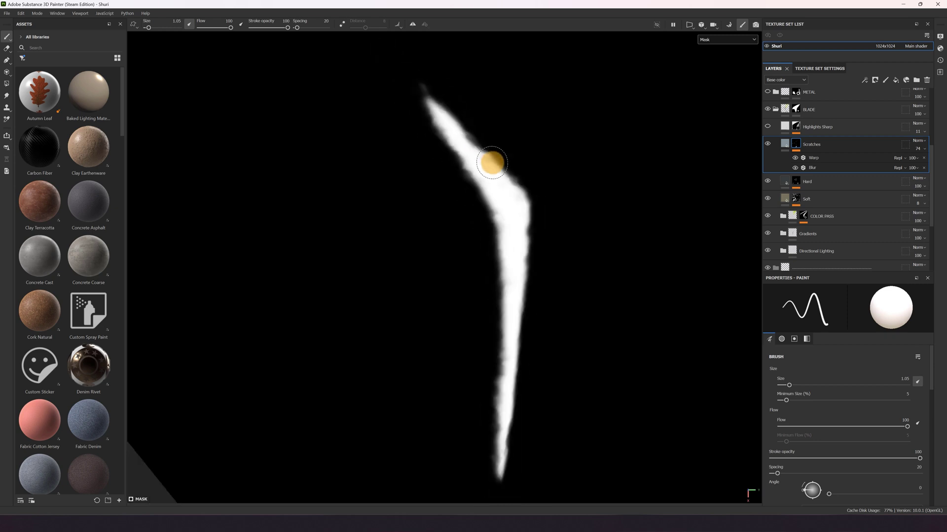
{"action": "left_click", "coordinate": [794, 169]}
{"action": "scroll", "coordinate": [480, 241], "scroll_direction": "down", "scroll_amount": 4}
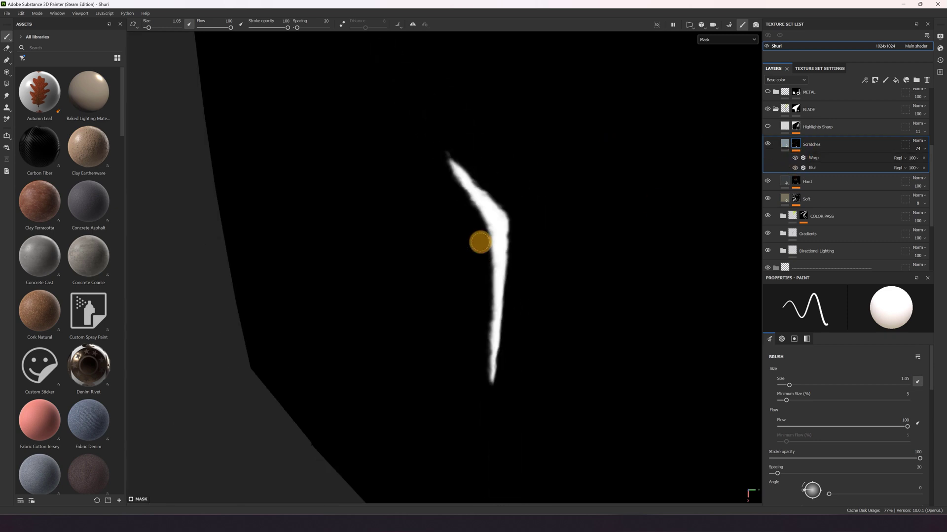
Return to the base color view, inspect the Scratches layer's base color, and examine the scratches along the blade edges.
{"action": "left_click", "coordinate": [789, 149]}
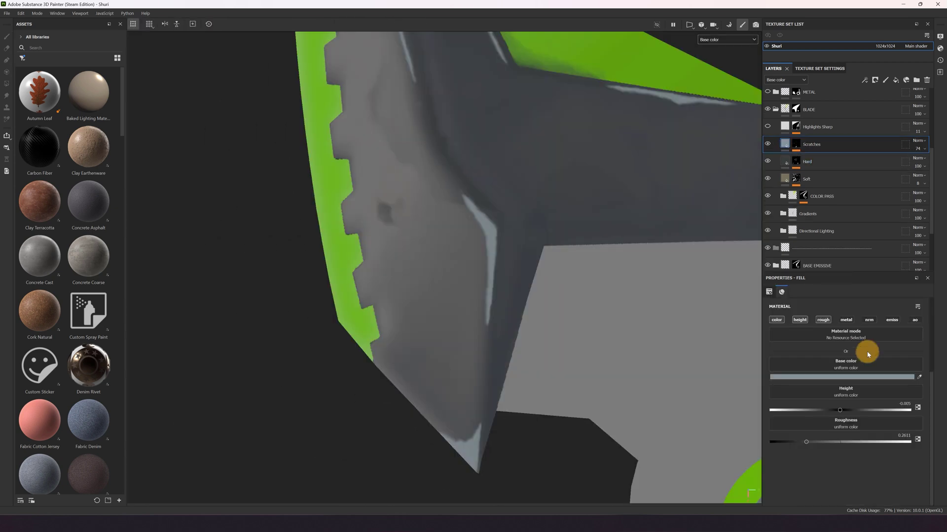
{"action": "left_click", "coordinate": [843, 377]}
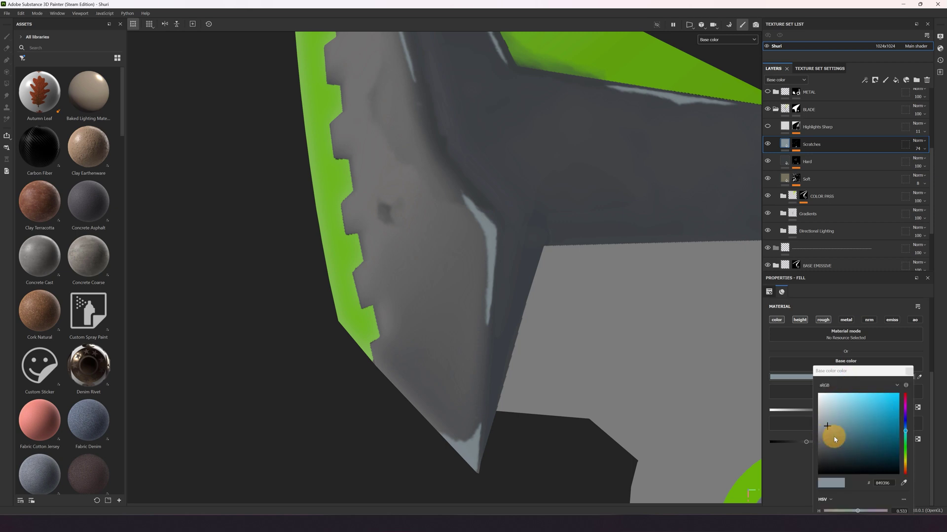
{"action": "left_click", "coordinate": [911, 372]}
{"action": "scroll", "coordinate": [507, 302], "scroll_direction": "down", "scroll_amount": 5}
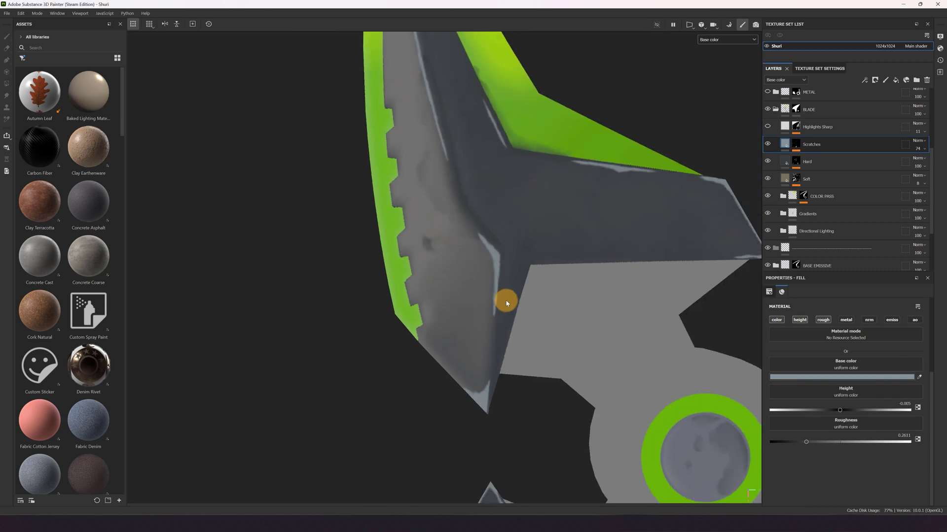
{"action": "mouse_move", "coordinate": [458, 220]}
{"action": "left_mouse_down", "text": "alt"}
{"action": "mouse_move", "coordinate": [454, 325]}
{"action": "mouse_move", "coordinate": [467, 232]}
{"action": "left_mouse_up", "text": "alt"}
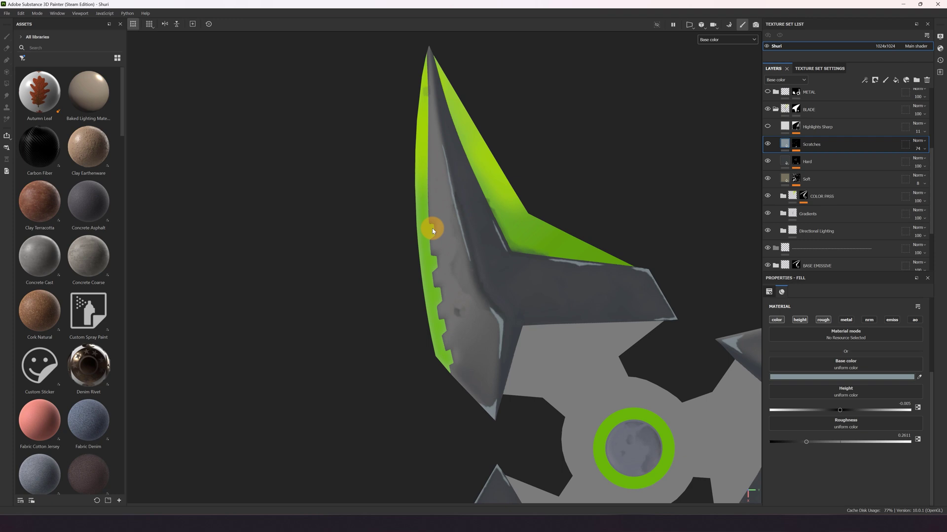
{"action": "scroll", "coordinate": [431, 228], "scroll_direction": "up", "scroll_amount": 3}
{"action": "scroll", "coordinate": [482, 330], "scroll_direction": "down", "scroll_amount": 1}
{"action": "middle_click_drag", "start_coordinate": [492, 352], "coordinate": [504, 303], "text": "alt"}
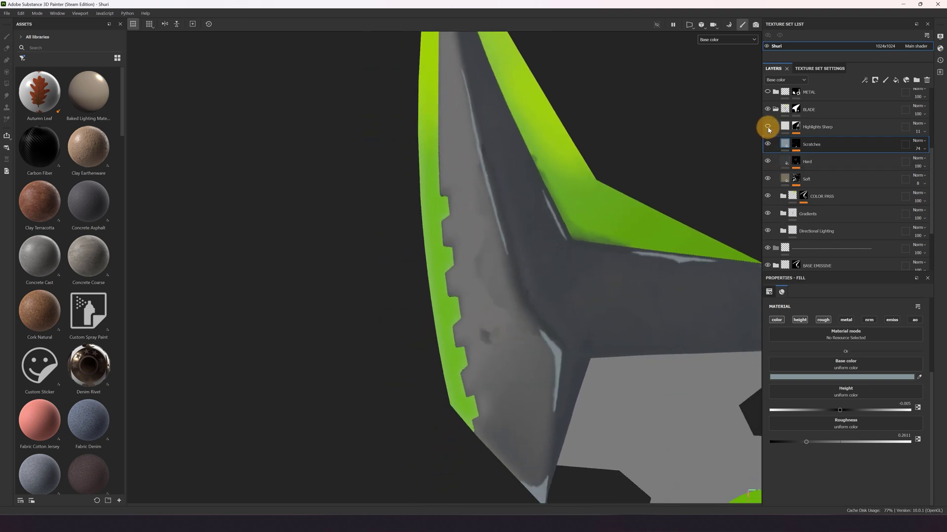
Show the Highlights Sharp layer and view its mask with only the Fill effect enabled, selecting that fill to inspect its source.
{"action": "scroll", "coordinate": [590, 227], "scroll_direction": "up", "scroll_amount": 2}
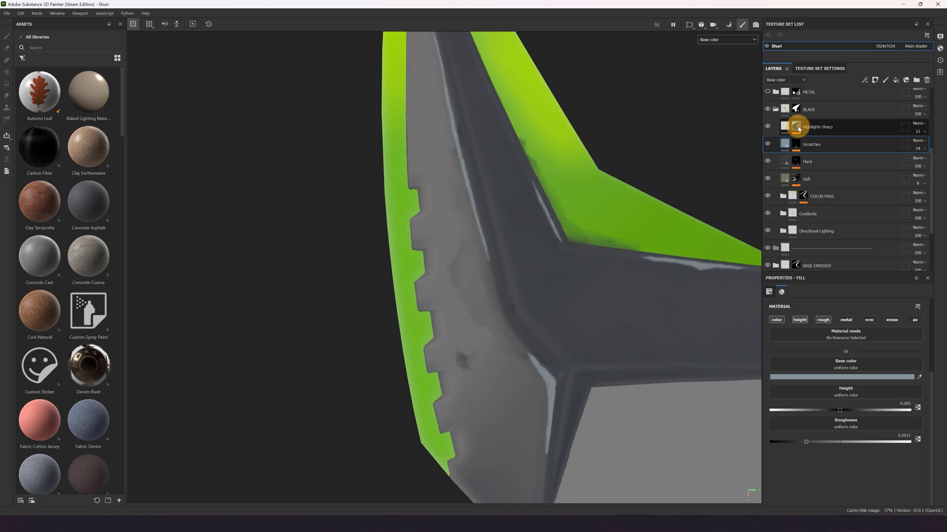
{"action": "left_click", "coordinate": [798, 128], "text": "alt"}
{"action": "left_click", "coordinate": [794, 161]}
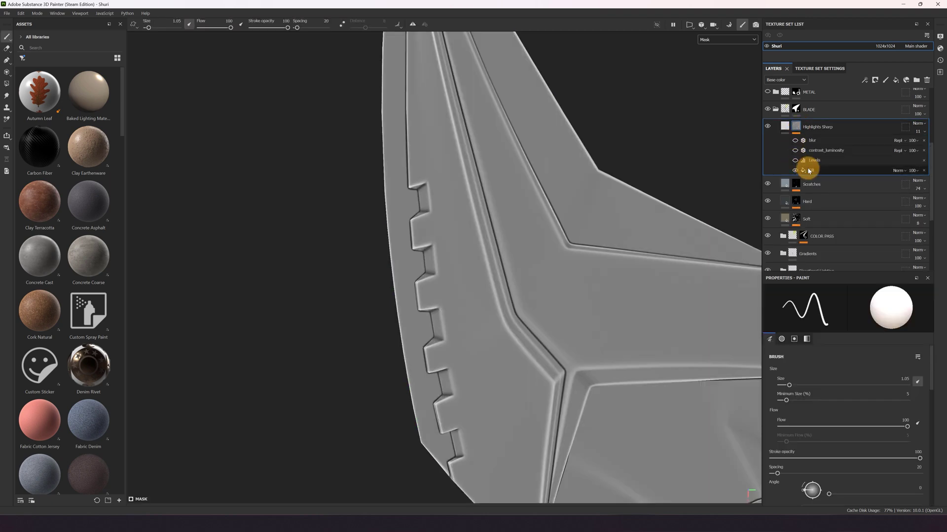
{"action": "left_click", "coordinate": [814, 173]}
{"action": "scroll", "coordinate": [515, 250], "scroll_direction": "up", "scroll_amount": 3}
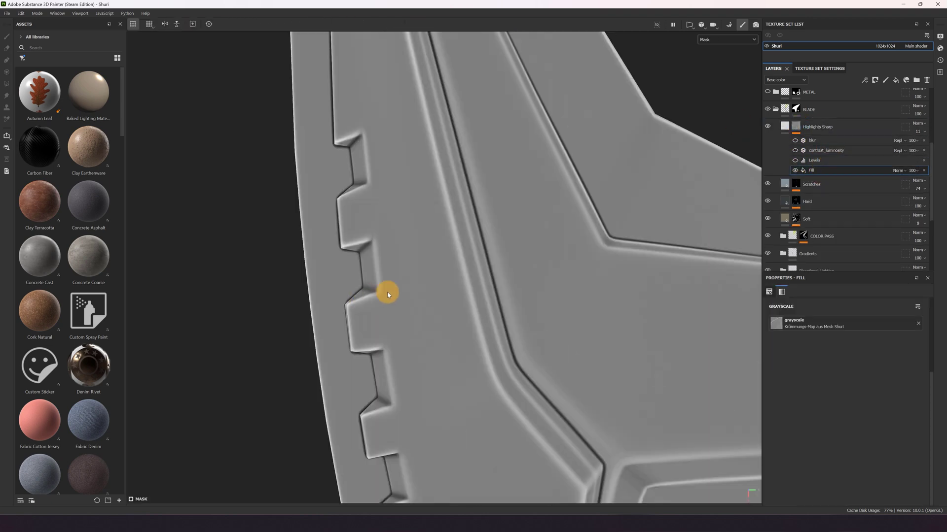
Enable the Levels effect on the Highlights Sharp mask, select it, and examine its result along the blade edges.
{"action": "scroll", "coordinate": [585, 257], "scroll_direction": "down", "scroll_amount": 5}
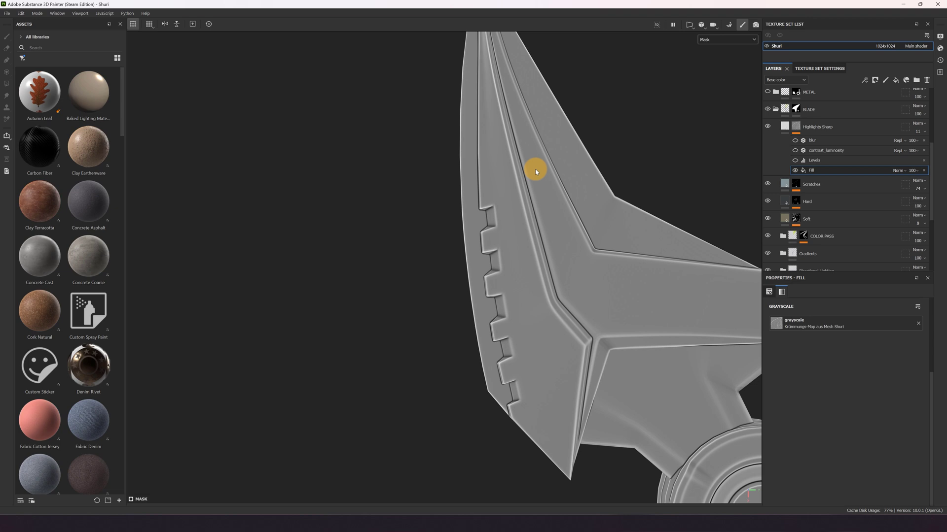
{"action": "left_click", "coordinate": [795, 160]}
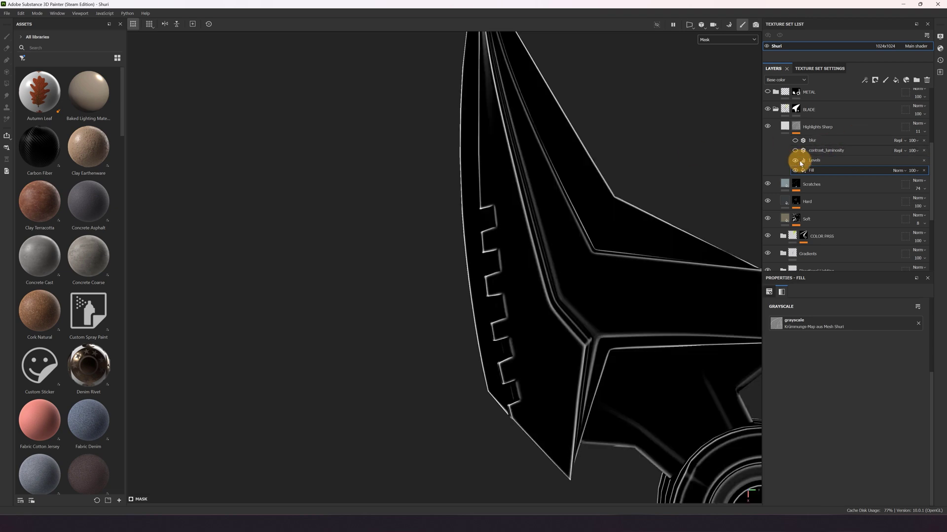
{"action": "left_click", "coordinate": [816, 165]}
{"action": "scroll", "coordinate": [595, 359], "scroll_direction": "up", "scroll_amount": 3}
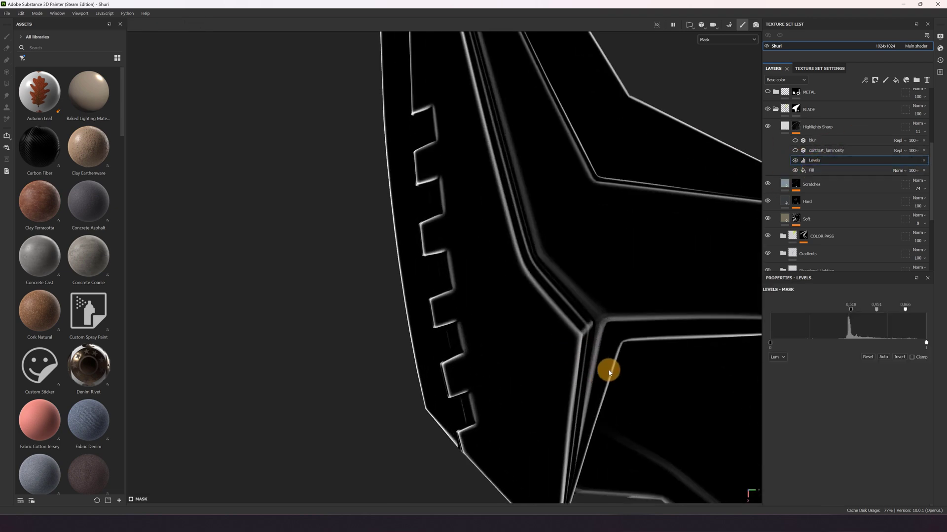
{"action": "left_click_drag", "start_coordinate": [608, 370], "coordinate": [537, 378], "text": "alt"}
{"action": "scroll", "coordinate": [568, 332], "scroll_direction": "up", "scroll_amount": 5}
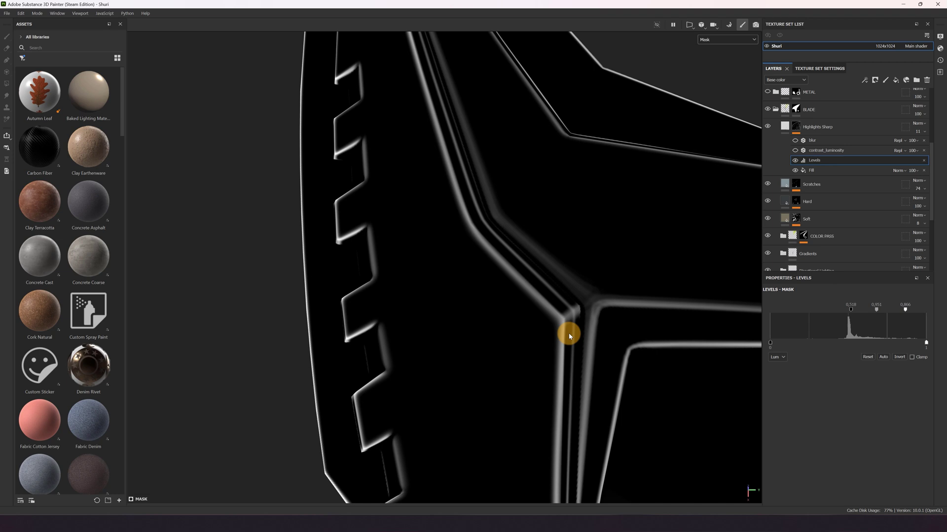
{"action": "scroll", "coordinate": [579, 288], "scroll_direction": "up", "scroll_amount": 1}
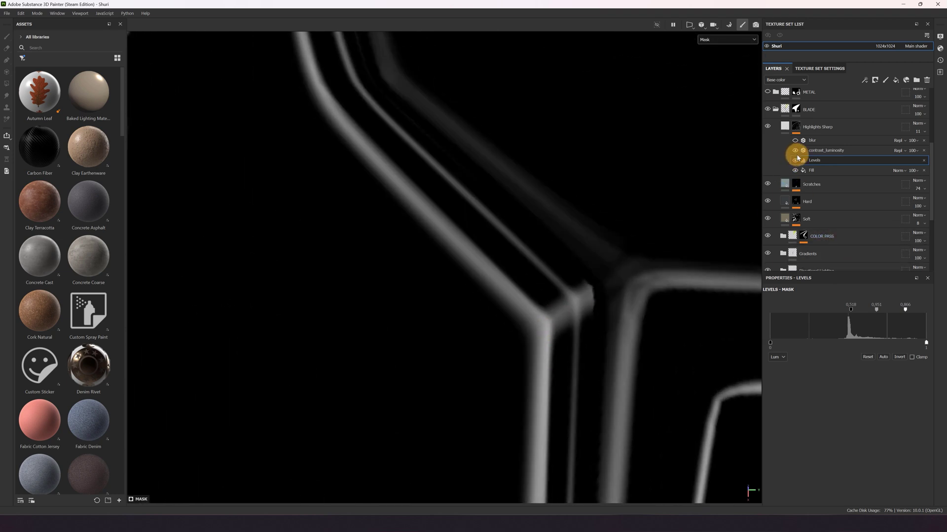
Enable the contrast_luminosity and Blur effects on the Highlights Sharp mask, comparing the edges with and without the blur.
{"action": "scroll", "coordinate": [579, 199], "scroll_direction": "up", "scroll_amount": 3}
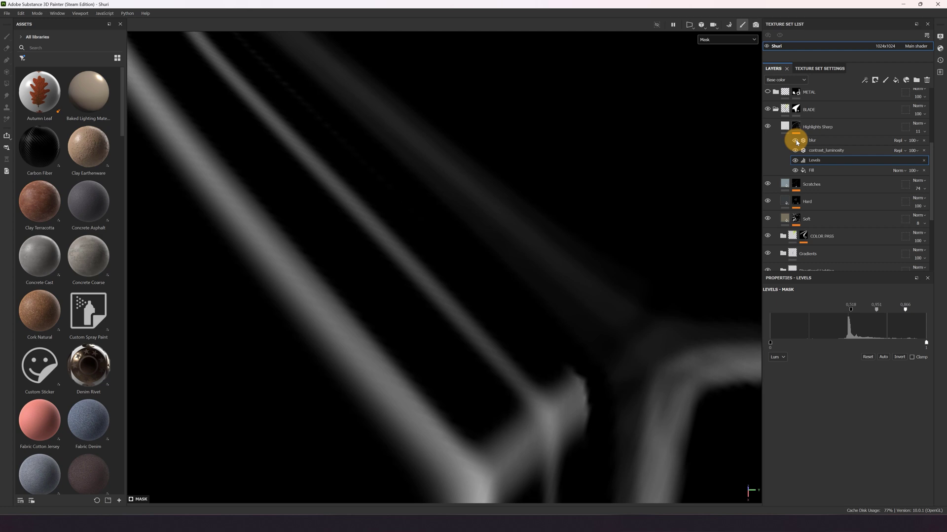
{"action": "left_click", "coordinate": [796, 142]}
{"action": "left_click", "coordinate": [796, 142]}
{"action": "left_click", "coordinate": [796, 142]}
{"action": "scroll", "coordinate": [566, 224], "scroll_direction": "down", "scroll_amount": 5}
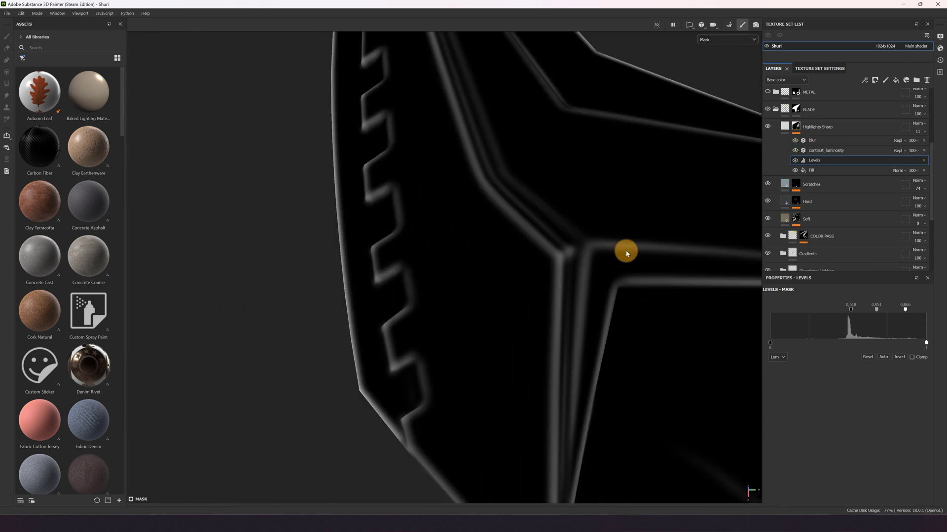
{"action": "scroll", "coordinate": [622, 290], "scroll_direction": "up", "scroll_amount": 2}
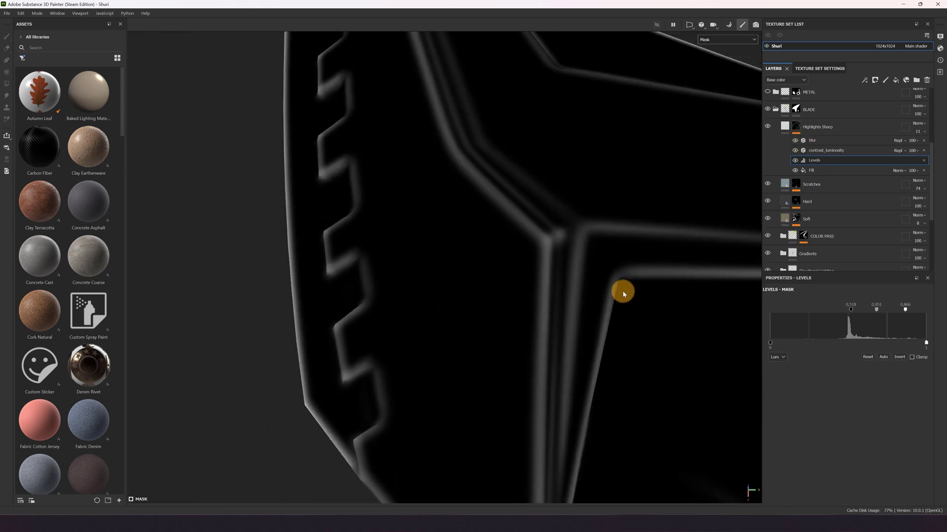
Compare the blade's base color with and without the Highlights Sharp layer, and collapse the BLADE group.
{"action": "key", "text": "c"}
{"action": "scroll", "coordinate": [580, 268], "scroll_direction": "down", "scroll_amount": 1}
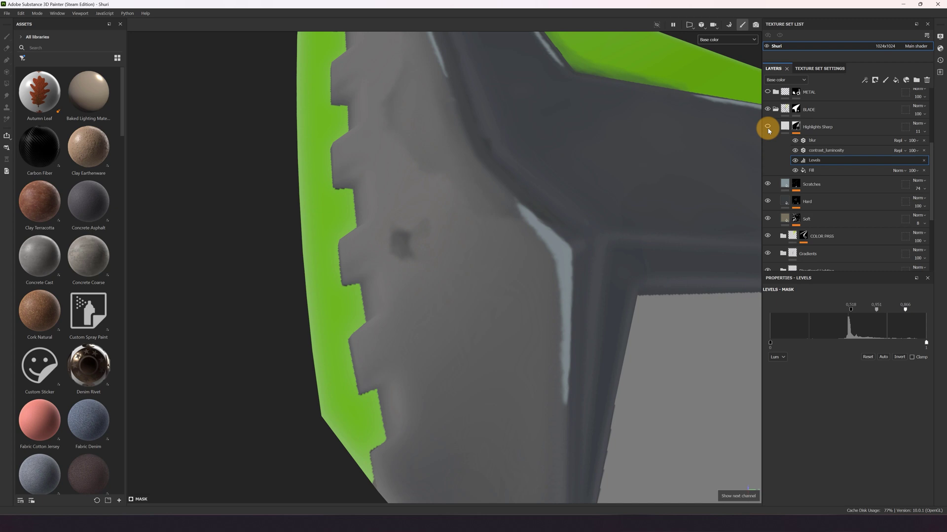
{"action": "left_click", "coordinate": [776, 110]}
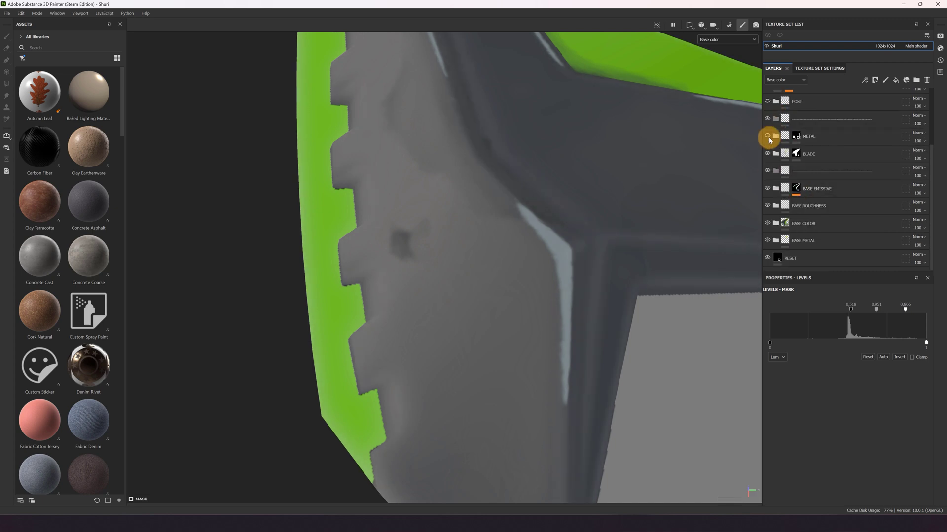
Show the METAL group and expand it to look through its hidden layers.
{"action": "left_click", "coordinate": [776, 136]}
{"action": "scroll", "coordinate": [799, 152], "scroll_direction": "down", "scroll_amount": 1}
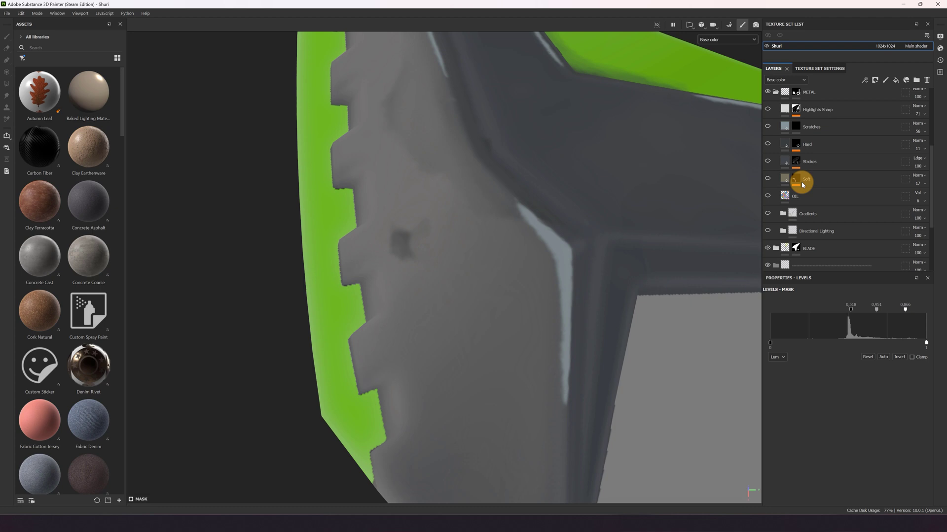
{"action": "scroll", "coordinate": [802, 183], "scroll_direction": "down", "scroll_amount": 1}
{"action": "scroll", "coordinate": [640, 267], "scroll_direction": "down", "scroll_amount": 4}
{"action": "scroll", "coordinate": [641, 266], "scroll_direction": "up", "scroll_amount": 3}
{"action": "scroll", "coordinate": [641, 266], "scroll_direction": "down", "scroll_amount": 2}
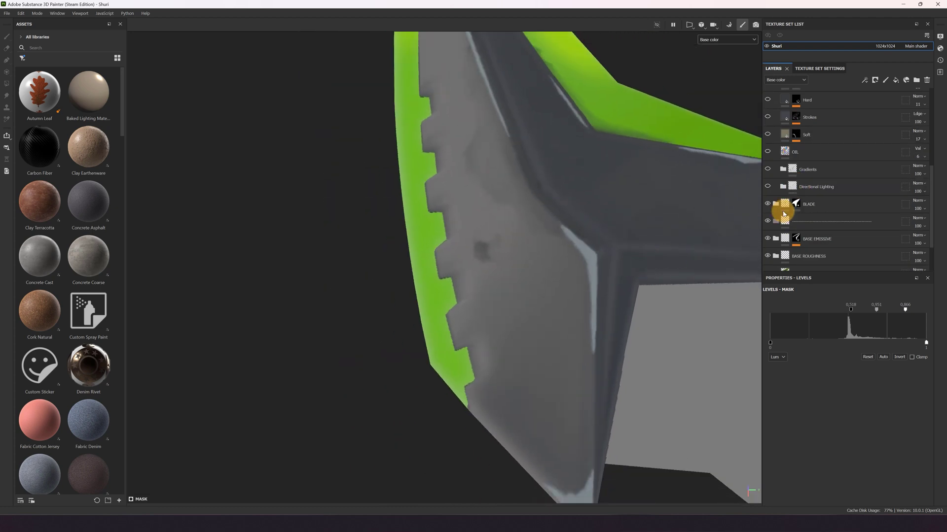
Expand the METAL group's Directional Lighting folder and show the Directional Lighting layer on the hub and arms.
{"action": "middle_click_drag", "start_coordinate": [565, 237], "coordinate": [496, 227], "text": "alt"}
{"action": "scroll", "coordinate": [541, 191], "scroll_direction": "down", "scroll_amount": 4}
{"action": "middle_click_drag", "start_coordinate": [657, 292], "coordinate": [599, 220], "text": "alt"}
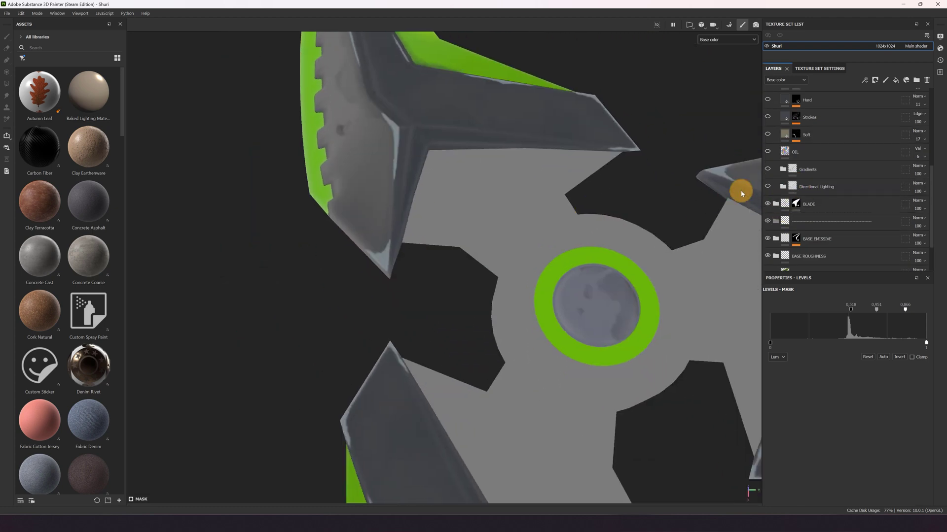
{"action": "left_click", "coordinate": [783, 188]}
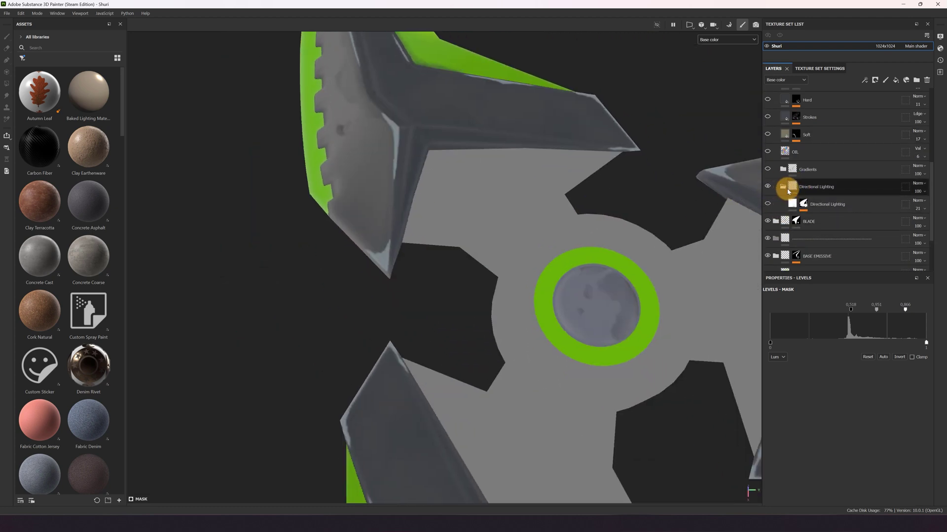
{"action": "left_click", "coordinate": [768, 205]}
View the Directional Lighting layer's mask with only its Fill effect enabled, selecting that fill to inspect its source.
{"action": "left_click", "coordinate": [801, 204]}
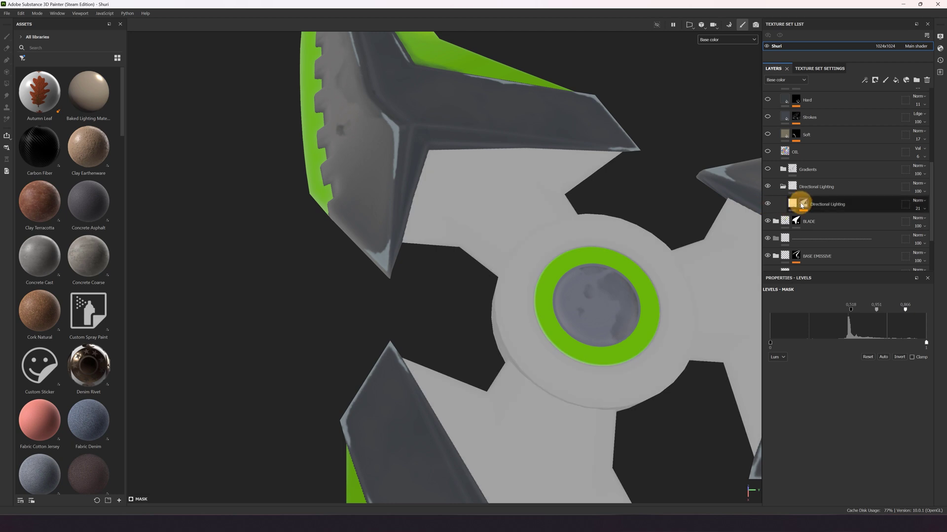
{"action": "left_click", "coordinate": [802, 204]}
{"action": "left_click", "coordinate": [802, 218]}
{"action": "left_click", "coordinate": [802, 227]}
{"action": "left_click", "coordinate": [804, 204], "text": "alt"}
{"action": "scroll", "coordinate": [562, 293], "scroll_direction": "down", "scroll_amount": 3}
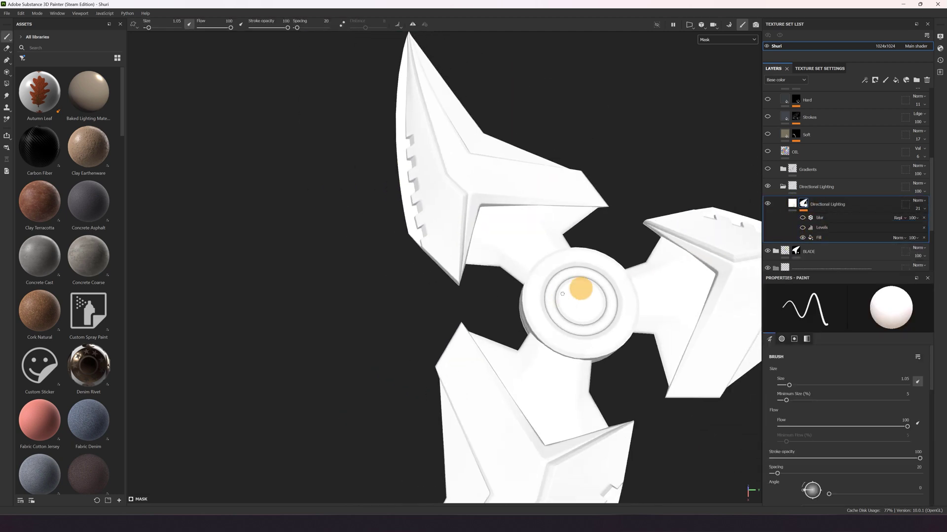
{"action": "left_click", "coordinate": [821, 237]}
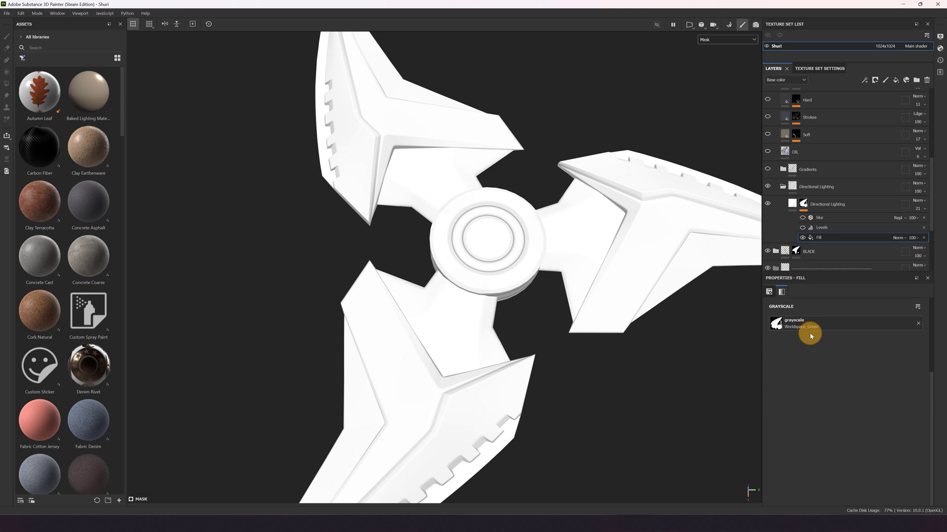
{"action": "left_click_drag", "start_coordinate": [454, 247], "coordinate": [477, 294], "text": "alt"}
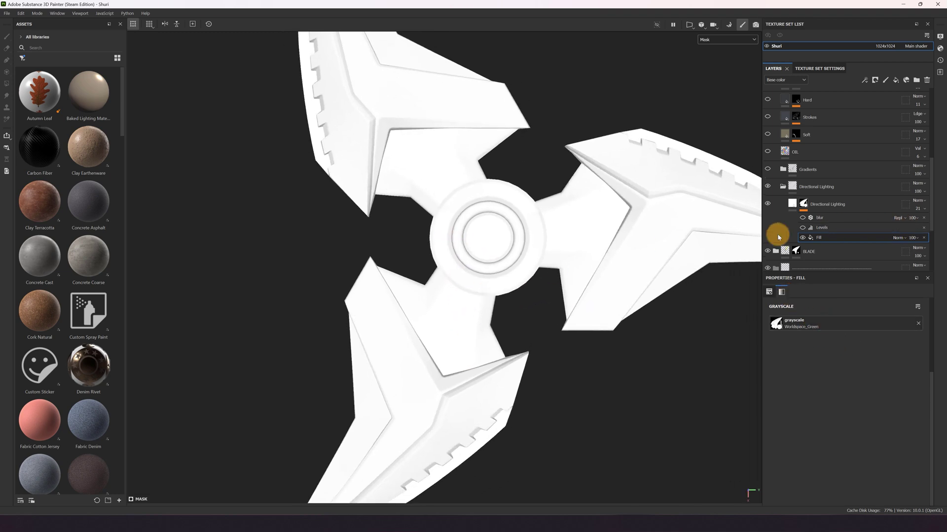
Enable the Levels effect on the Directional Lighting mask and examine its hard shading bands around the hub.
{"action": "left_click", "coordinate": [802, 228]}
{"action": "scroll", "coordinate": [486, 161], "scroll_direction": "up", "scroll_amount": 8}
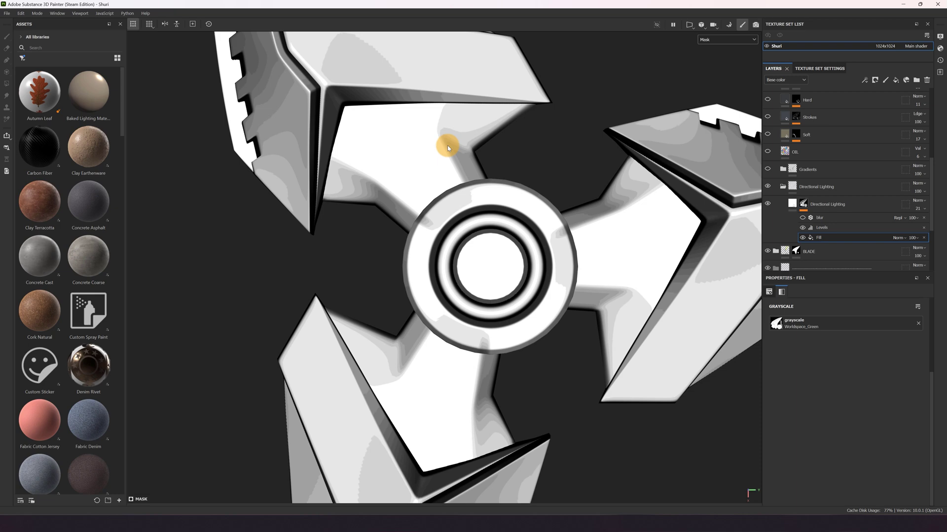
{"action": "scroll", "coordinate": [448, 148], "scroll_direction": "down", "scroll_amount": 4}
{"action": "scroll", "coordinate": [416, 238], "scroll_direction": "down", "scroll_amount": 3}
{"action": "scroll", "coordinate": [414, 245], "scroll_direction": "up", "scroll_amount": 6}
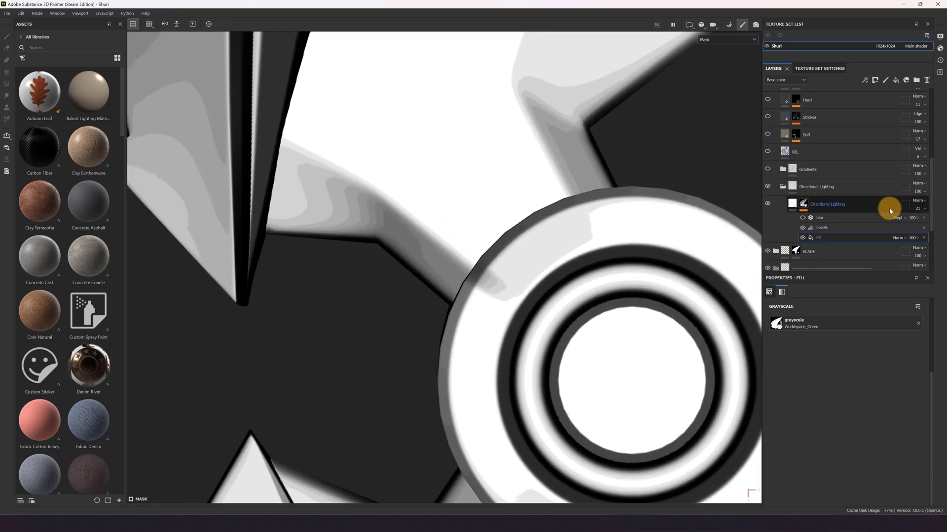
Enable the Blur effect on the Directional Lighting mask and examine the softened shading across the shuriken.
{"action": "left_click", "coordinate": [803, 218]}
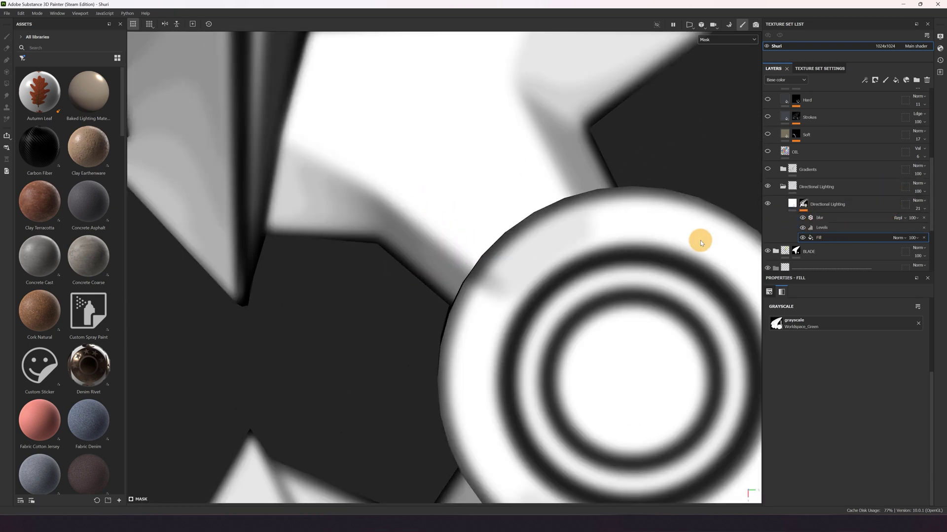
{"action": "scroll", "coordinate": [662, 209], "scroll_direction": "down", "scroll_amount": 8}
{"action": "middle_click_drag", "start_coordinate": [759, 193], "coordinate": [713, 200], "text": "alt"}
{"action": "scroll", "coordinate": [727, 201], "scroll_direction": "up", "scroll_amount": 2}
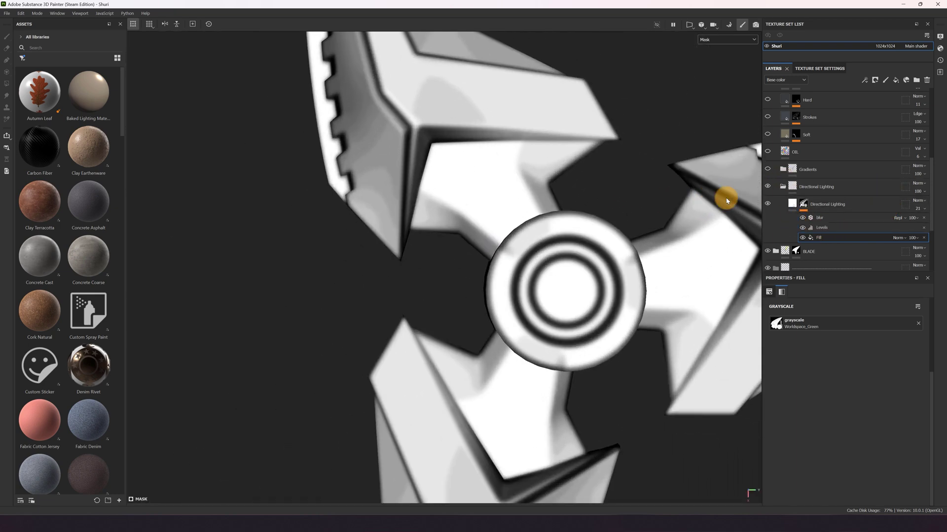
Return to the base color view and compare the metal with and without the Directional Lighting group, leaving it shown.
{"action": "left_click", "coordinate": [792, 204]}
{"action": "scroll", "coordinate": [710, 217], "scroll_direction": "up", "scroll_amount": 1}
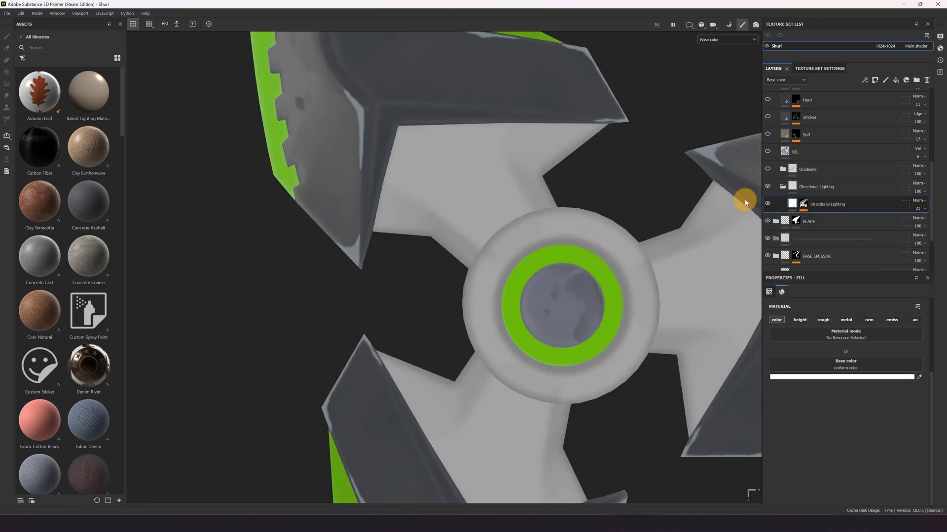
{"action": "left_click", "coordinate": [768, 187]}
{"action": "left_click", "coordinate": [768, 187]}
{"action": "left_click", "coordinate": [767, 187]}
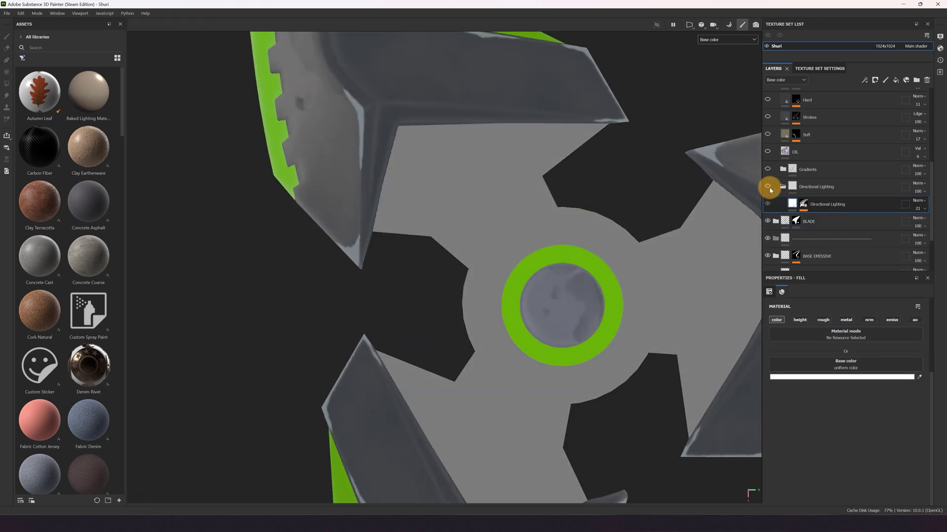
{"action": "left_click", "coordinate": [768, 187]}
{"action": "left_click", "coordinate": [767, 187]}
{"action": "left_click", "coordinate": [768, 187]}
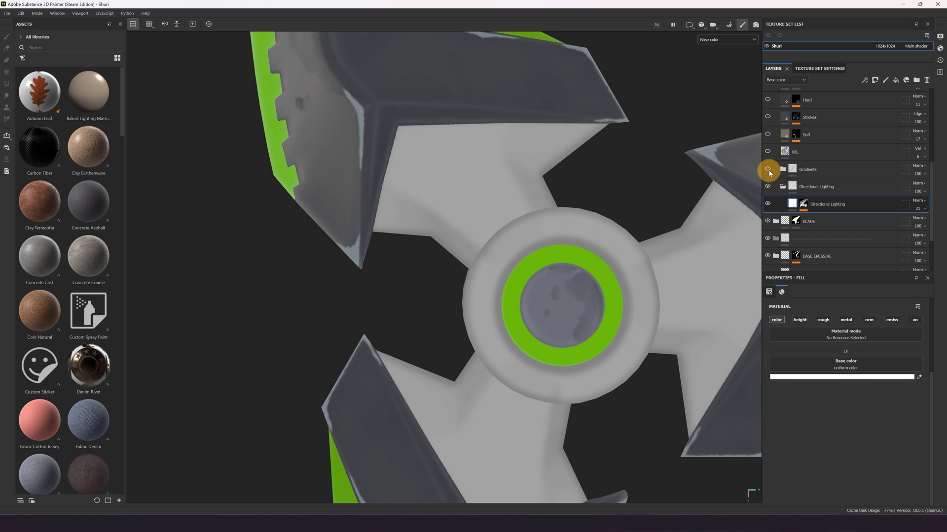
Compare the metal with and without the Gradients group, leave the group shown, and expand it.
{"action": "left_click", "coordinate": [768, 169]}
{"action": "left_click", "coordinate": [767, 169]}
{"action": "left_click", "coordinate": [768, 169]}
{"action": "left_click", "coordinate": [782, 169]}
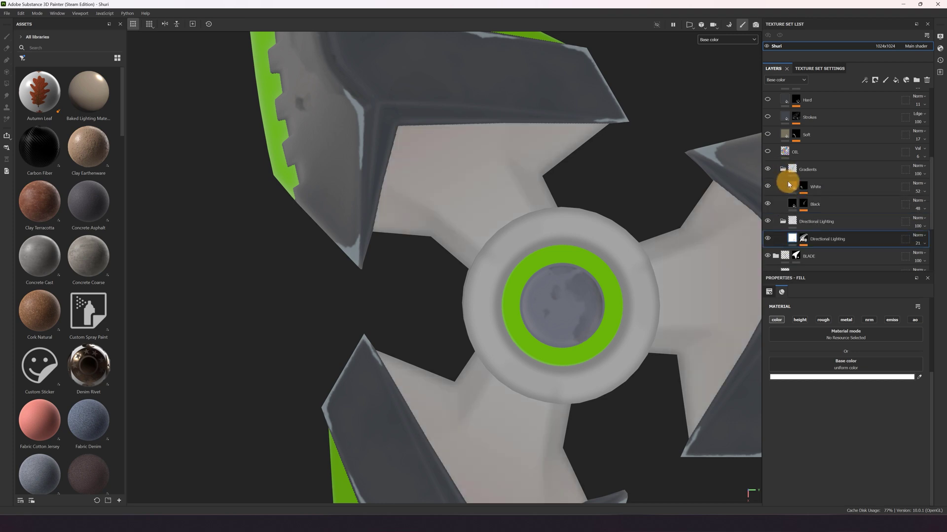
View the masks of the White and Black gradient layers on the shuriken.
{"action": "left_click", "coordinate": [802, 188], "text": "alt"}
{"action": "mouse_move", "coordinate": [434, 241]}
{"action": "left_mouse_down", "text": "alt"}
{"action": "mouse_move", "coordinate": [503, 245]}
{"action": "mouse_move", "coordinate": [478, 272]}
{"action": "left_mouse_up", "text": "alt"}
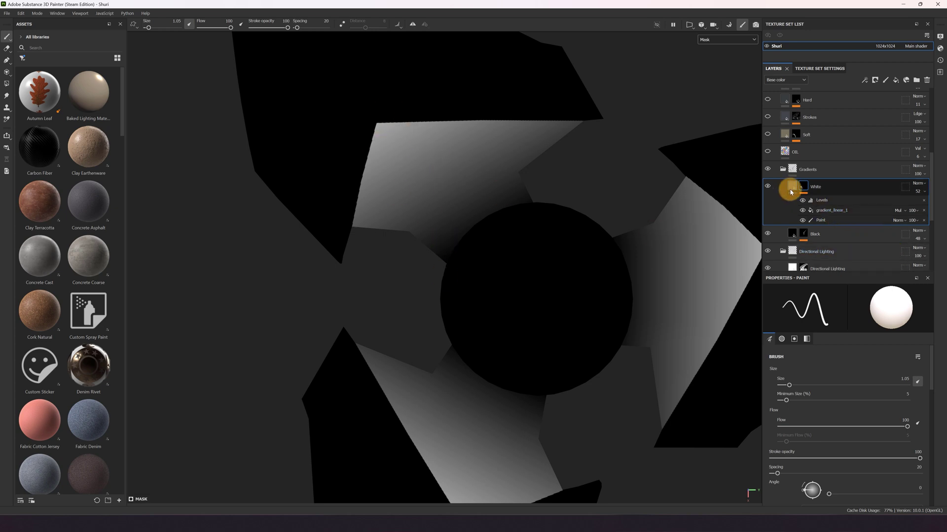
{"action": "left_click", "coordinate": [804, 238], "text": "alt"}
{"action": "scroll", "coordinate": [528, 288], "scroll_direction": "down", "scroll_amount": 4}
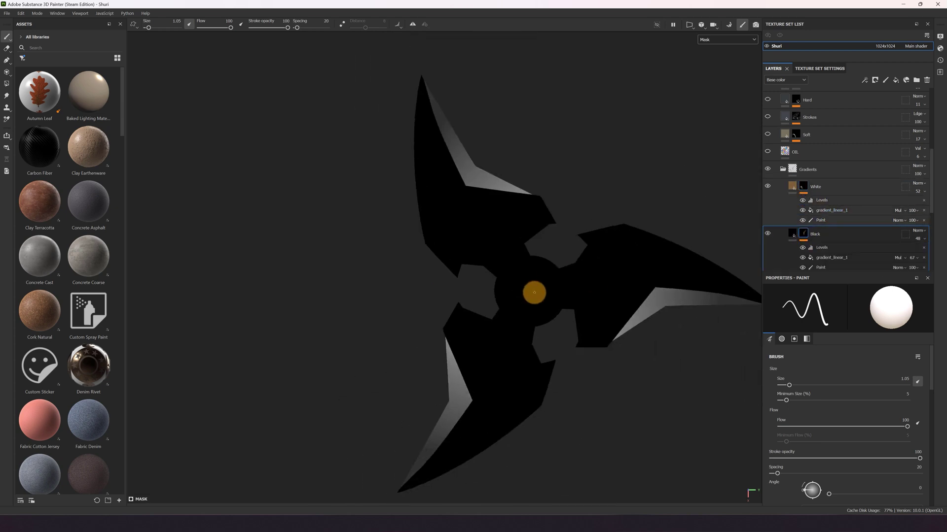
{"action": "scroll", "coordinate": [534, 292], "scroll_direction": "up", "scroll_amount": 1}
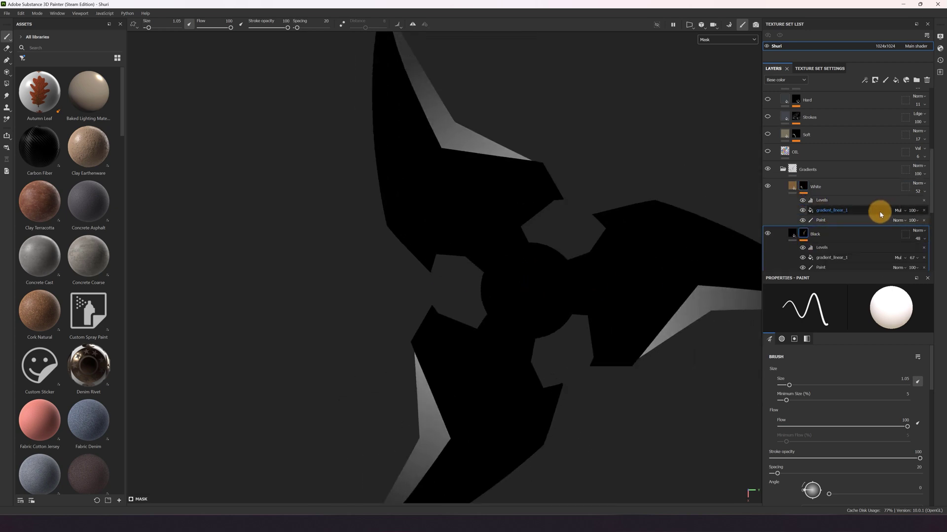
Hide the Black gradient layer, collapse the Gradients group, and return to the base color view of the metal.
{"action": "left_click", "coordinate": [767, 234]}
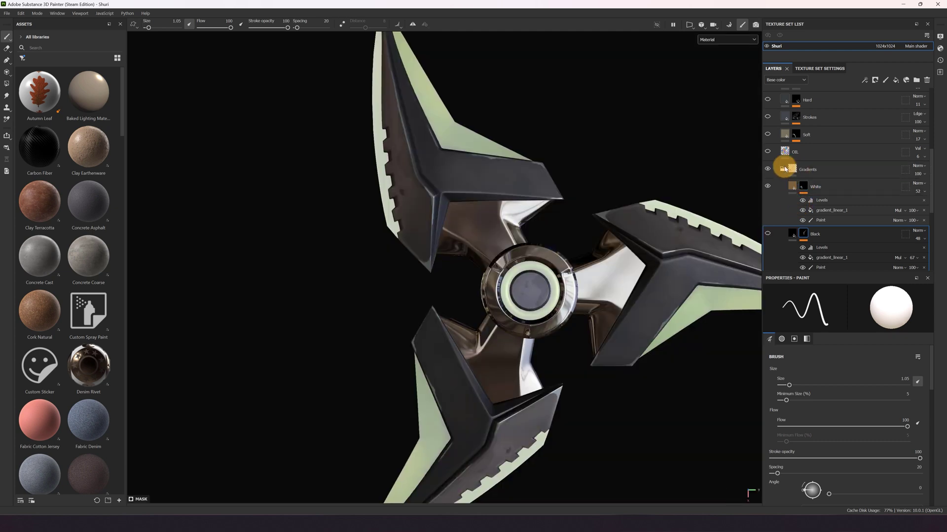
{"action": "left_click", "coordinate": [784, 169]}
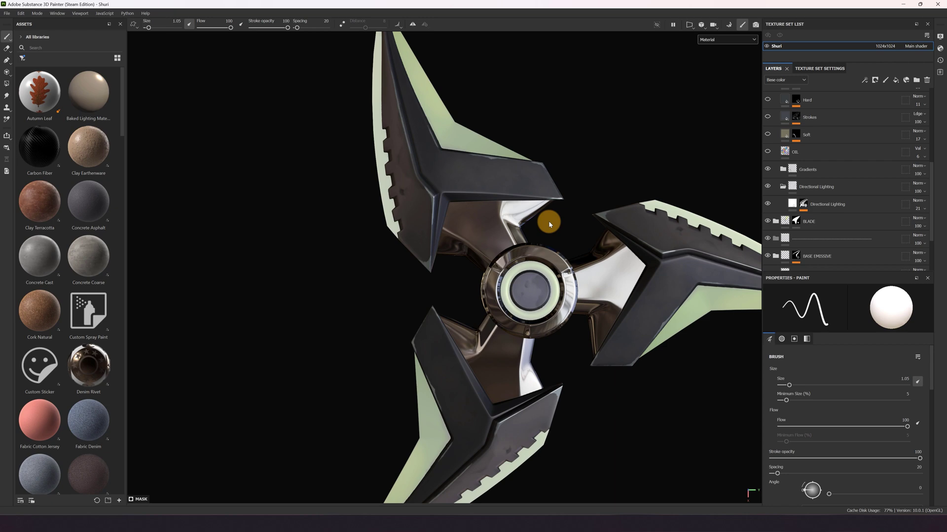
{"action": "scroll", "coordinate": [517, 227], "scroll_direction": "up", "scroll_amount": 5}
{"action": "key", "text": "c"}
{"action": "key", "text": "c"}
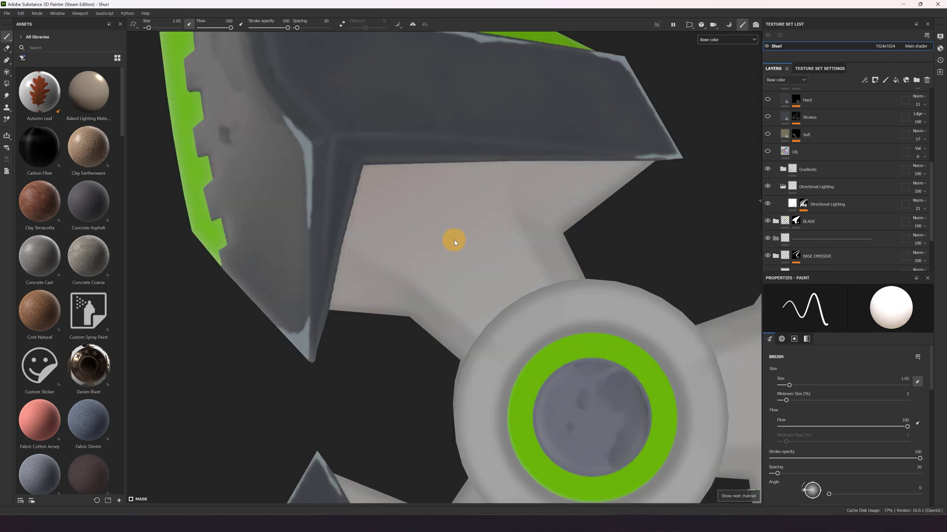
Show and select the OIL layer in the METAL group, inspect it on the metal, and list its blending mode options.
{"action": "left_click", "coordinate": [767, 151]}
{"action": "left_click", "coordinate": [775, 150]}
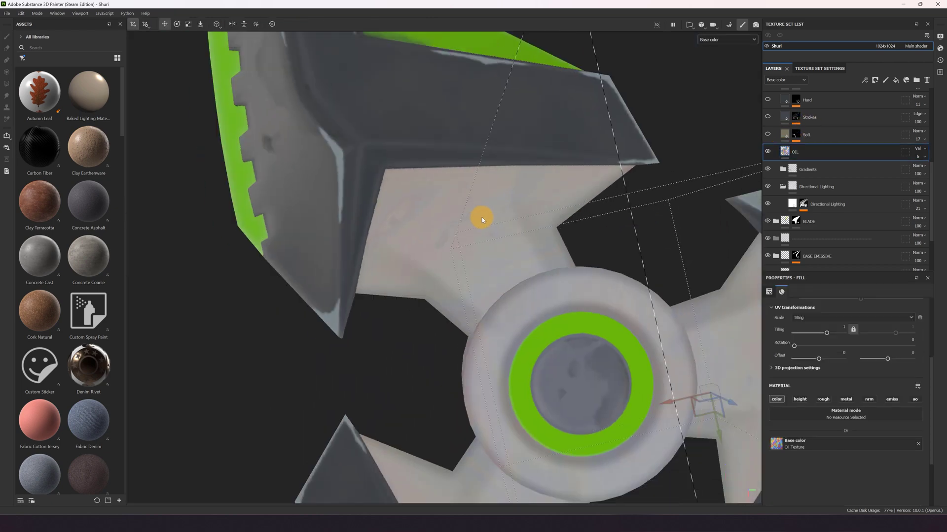
{"action": "scroll", "coordinate": [482, 219], "scroll_direction": "up", "scroll_amount": 2}
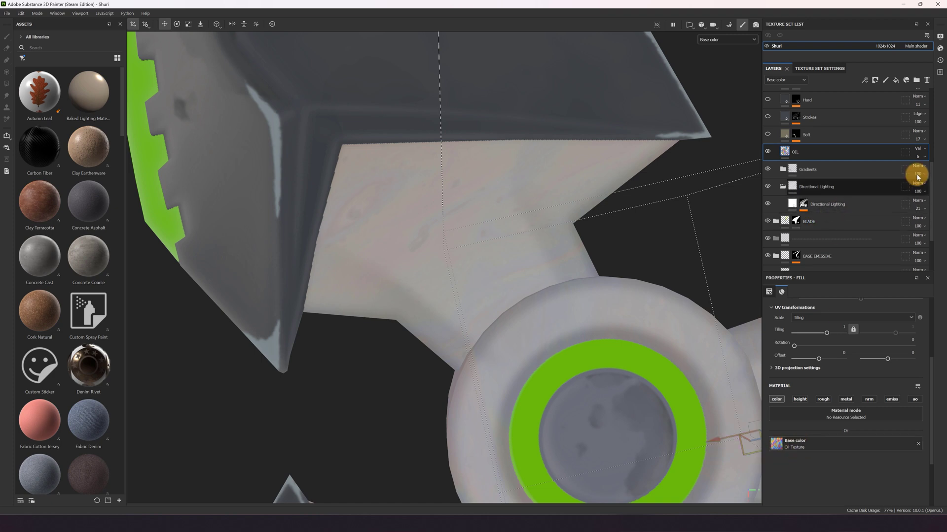
{"action": "left_click", "coordinate": [920, 151]}
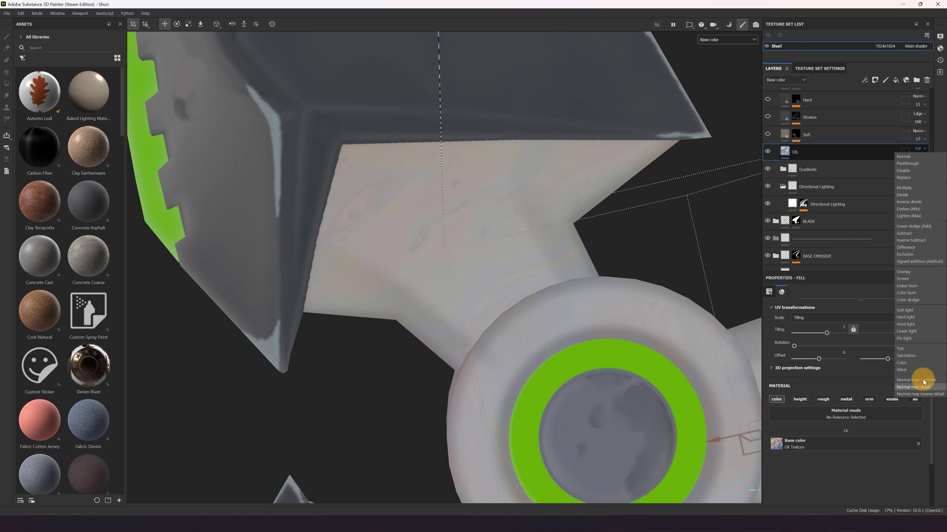
Try the OIL layer at 51 opacity to exaggerate its oil texture, and undo the change.
{"action": "left_click", "coordinate": [918, 148]}
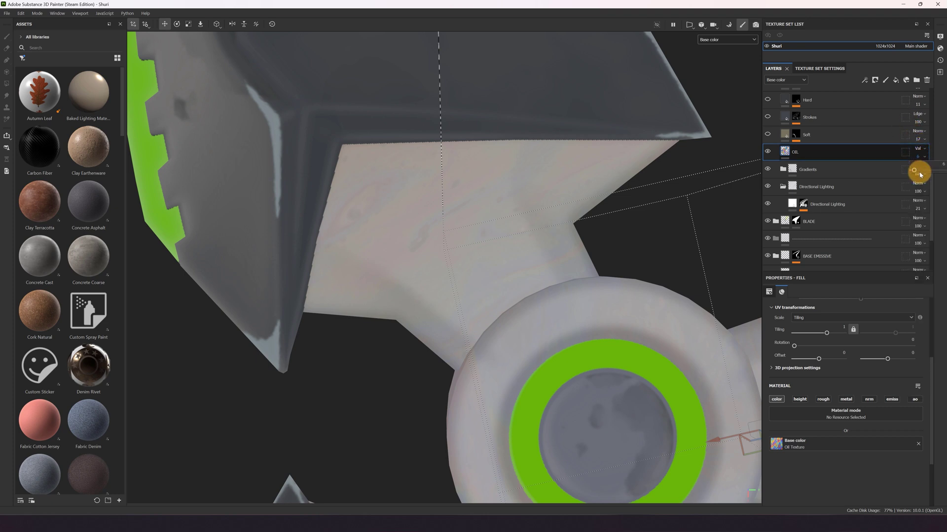
{"action": "left_click_drag", "start_coordinate": [915, 171], "coordinate": [927, 172]}
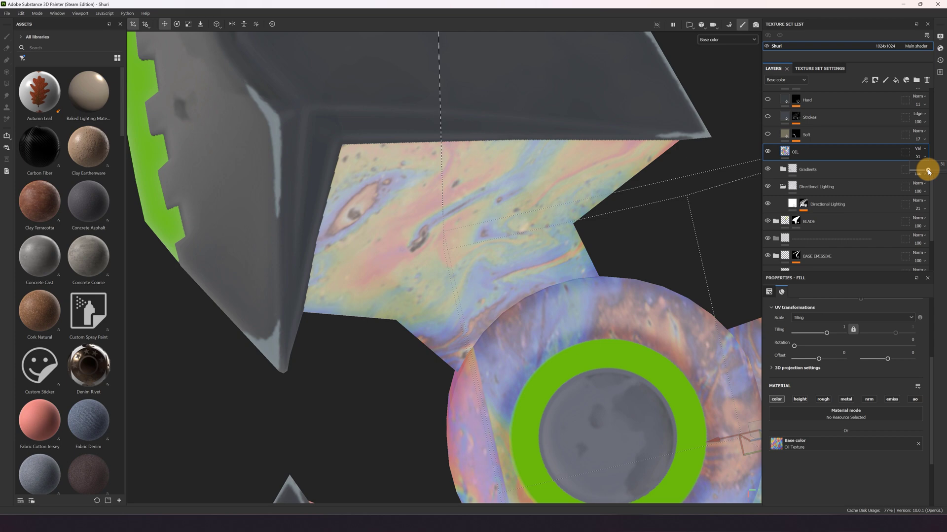
{"action": "key", "text": "ctrl+z"}
{"action": "left_click_drag", "start_coordinate": [606, 230], "coordinate": [531, 216], "text": "alt"}
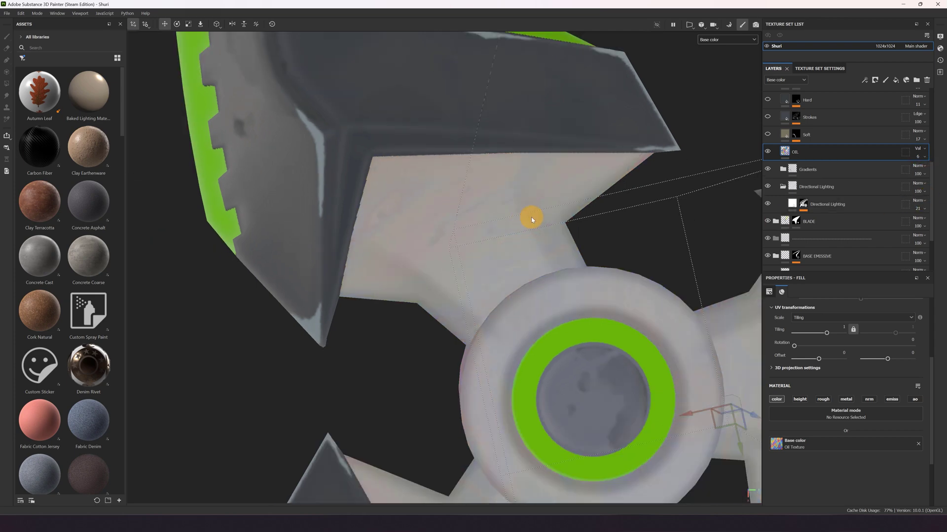
Preview the Strokes layer on the metal, hide it, and show the Soft layer instead.
{"action": "scroll", "coordinate": [782, 152], "scroll_direction": "up", "scroll_amount": 1}
{"action": "scroll", "coordinate": [572, 229], "scroll_direction": "up", "scroll_amount": 1}
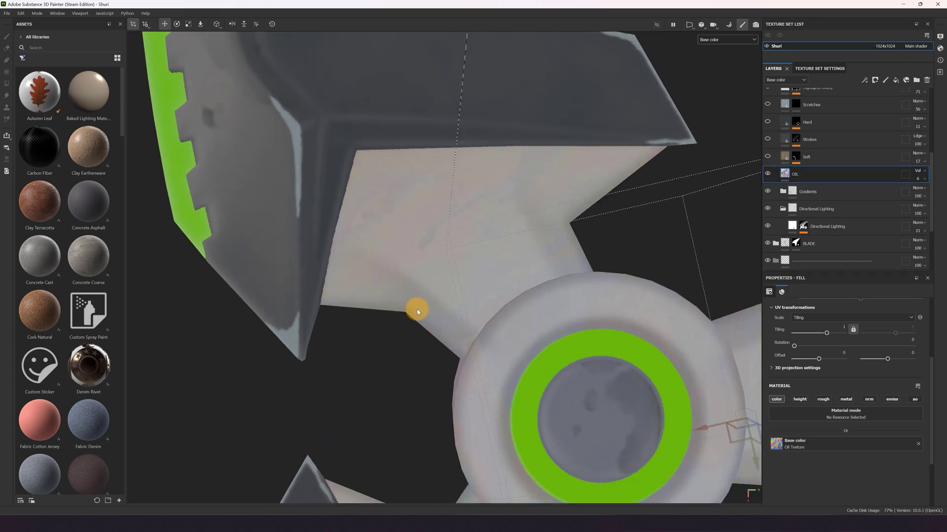
{"action": "middle_click_drag", "start_coordinate": [425, 305], "coordinate": [555, 266], "text": "alt"}
{"action": "scroll", "coordinate": [560, 263], "scroll_direction": "up", "scroll_amount": 1}
{"action": "left_click", "coordinate": [768, 140]}
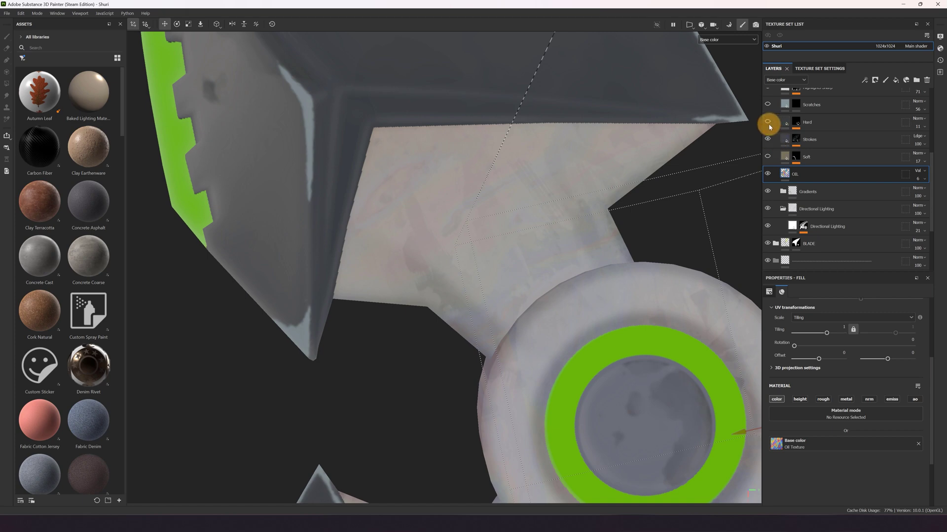
{"action": "left_click", "coordinate": [768, 156]}
View the Soft layer's mask with and without its Blur effect, and return to the base color view.
{"action": "left_click", "coordinate": [795, 157], "text": "alt"}
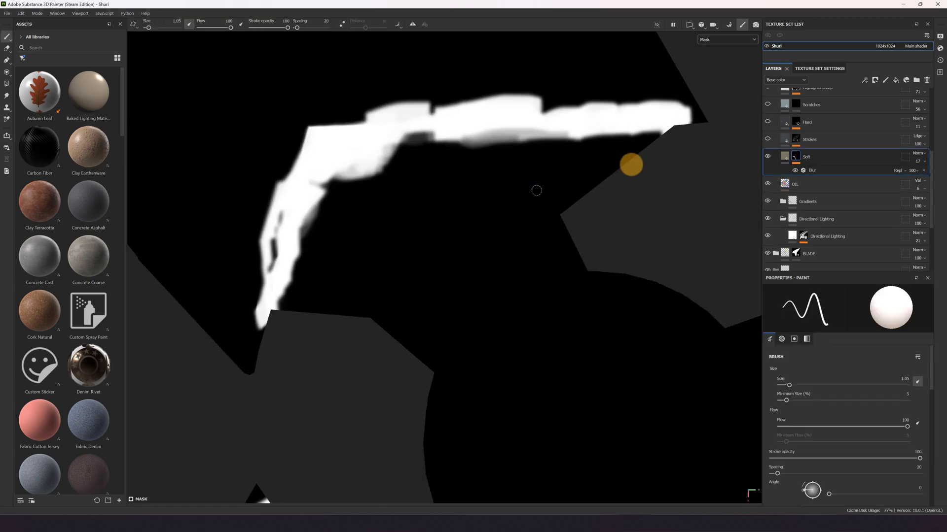
{"action": "left_click", "coordinate": [796, 170]}
{"action": "left_click", "coordinate": [796, 170]}
{"action": "left_click", "coordinate": [784, 155]}
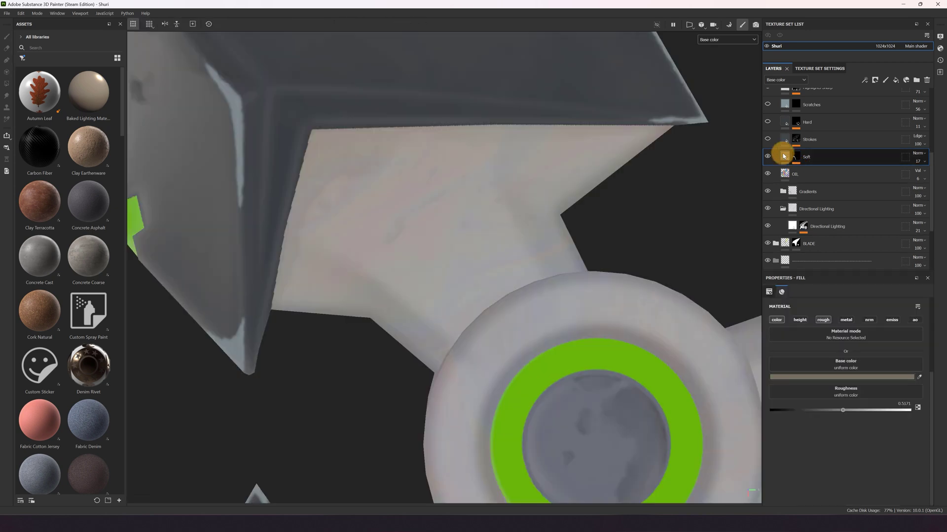
Show the Strokes layer and inspect its brushwork on the metal up close.
{"action": "left_click", "coordinate": [766, 140]}
{"action": "right_click_drag", "start_coordinate": [518, 245], "coordinate": [462, 220], "text": "alt"}
{"action": "middle_click_drag", "start_coordinate": [462, 220], "coordinate": [498, 232], "text": "alt"}
{"action": "right_click_drag", "start_coordinate": [498, 232], "coordinate": [516, 217], "text": "alt"}
{"action": "left_click_drag", "start_coordinate": [516, 219], "coordinate": [625, 176], "text": "alt"}
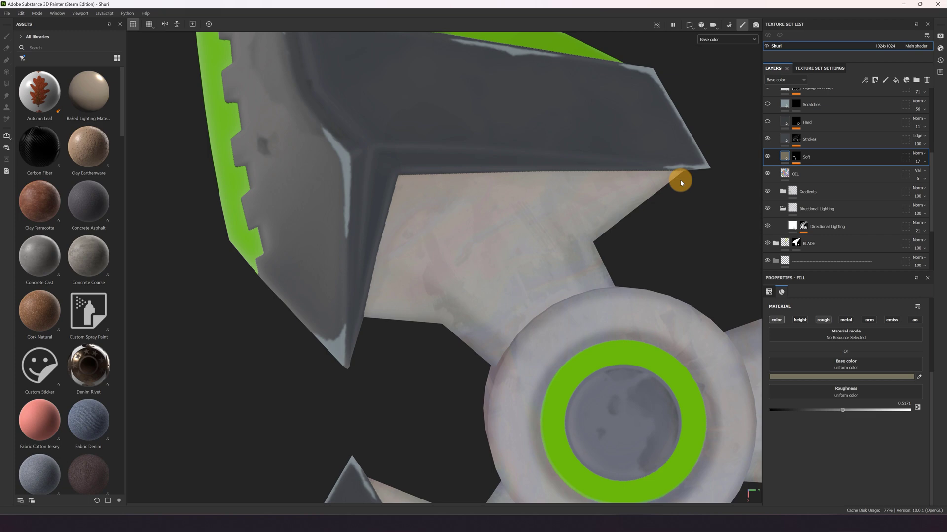
{"action": "scroll", "coordinate": [499, 158], "scroll_direction": "up", "scroll_amount": 3}
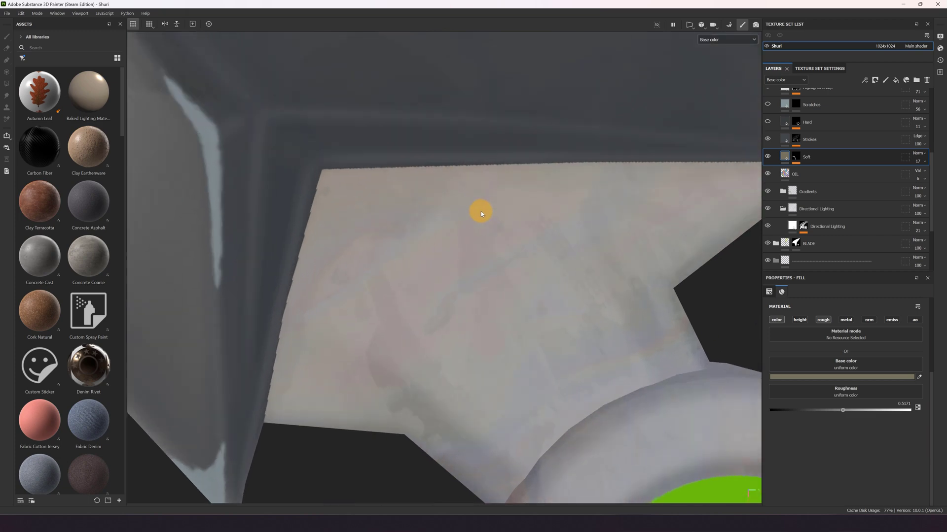
{"action": "scroll", "coordinate": [481, 211], "scroll_direction": "down", "scroll_amount": 4}
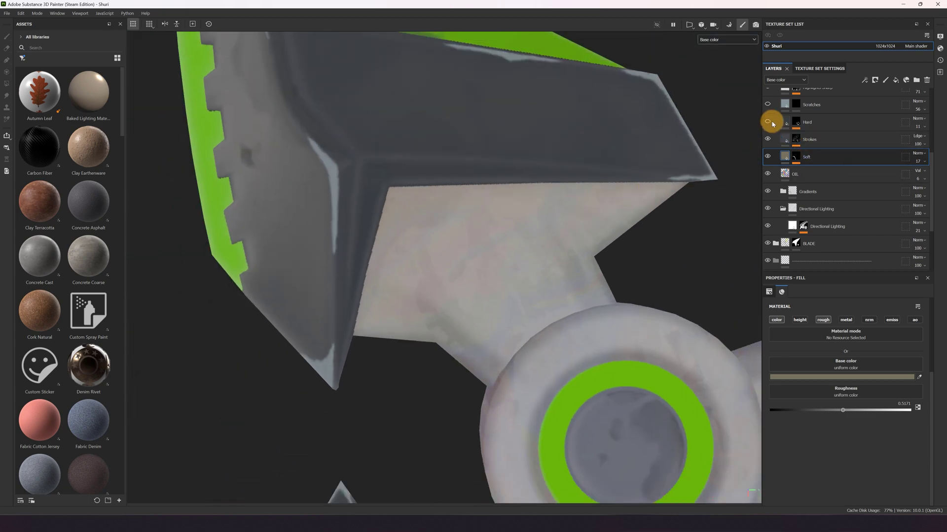
Show the Hard and Scratches layers on the metal, checking the Scratches layer's mask along the way.
{"action": "scroll", "coordinate": [545, 310], "scroll_direction": "down", "scroll_amount": 4}
{"action": "middle_click_drag", "start_coordinate": [545, 310], "coordinate": [515, 202], "text": "alt"}
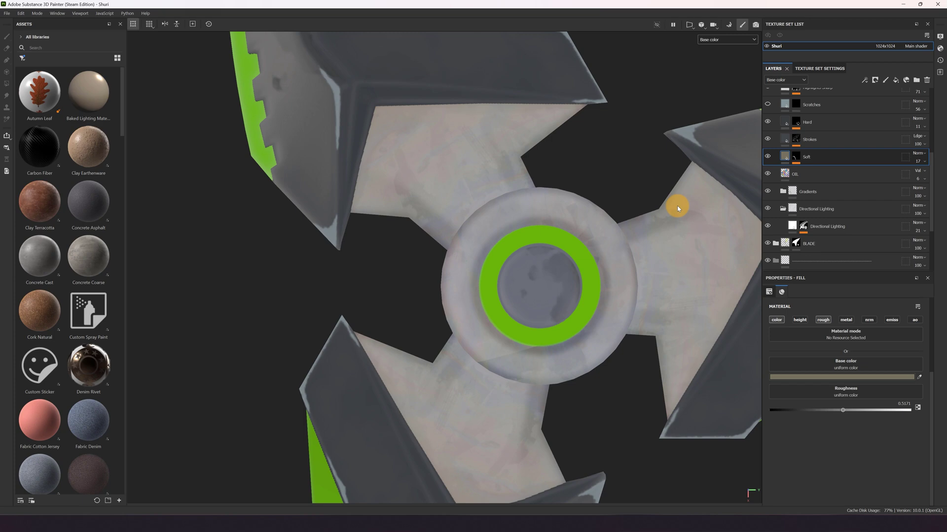
{"action": "scroll", "coordinate": [848, 152], "scroll_direction": "up", "scroll_amount": 2}
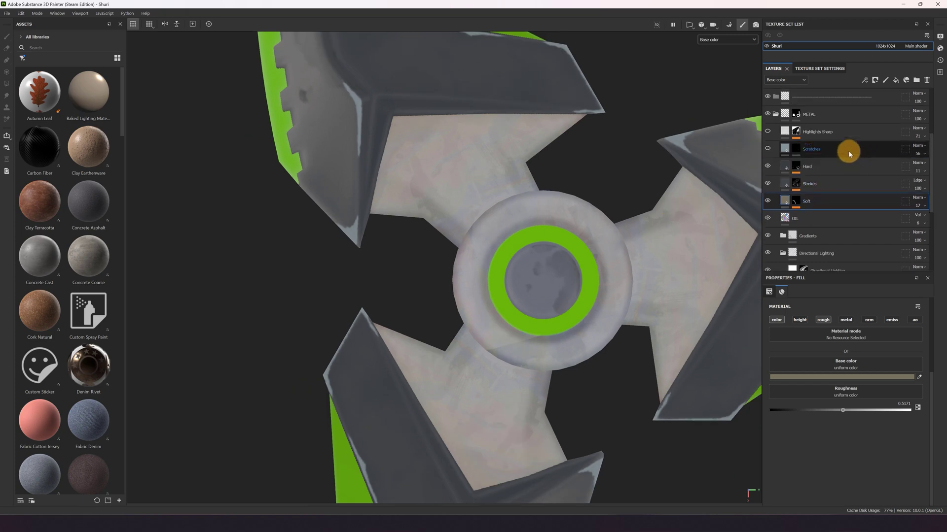
{"action": "left_click", "coordinate": [794, 148]}
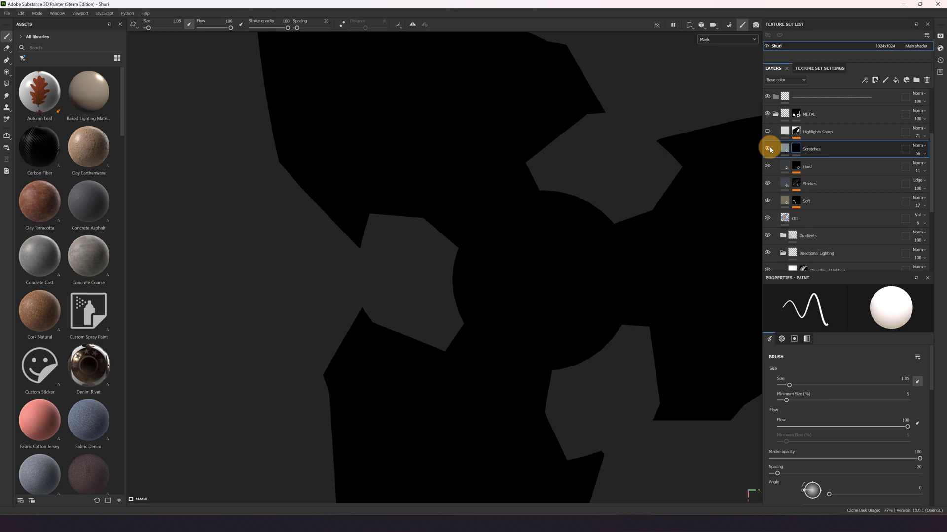
{"action": "left_click", "coordinate": [777, 150]}
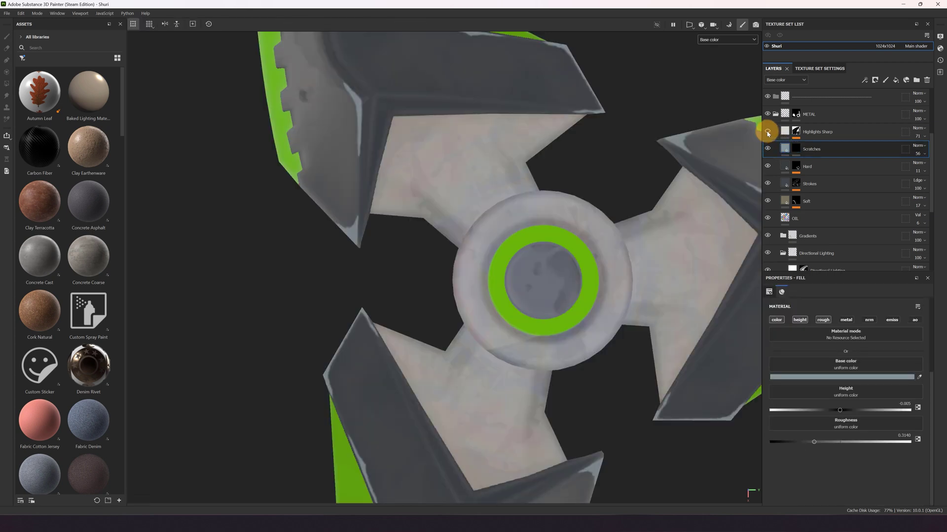
View the Highlights Sharp layer's mask with only its Fill effect enabled, and select that Fill to show its grayscale source.
{"action": "left_click", "coordinate": [767, 133]}
{"action": "left_click", "coordinate": [796, 132]}
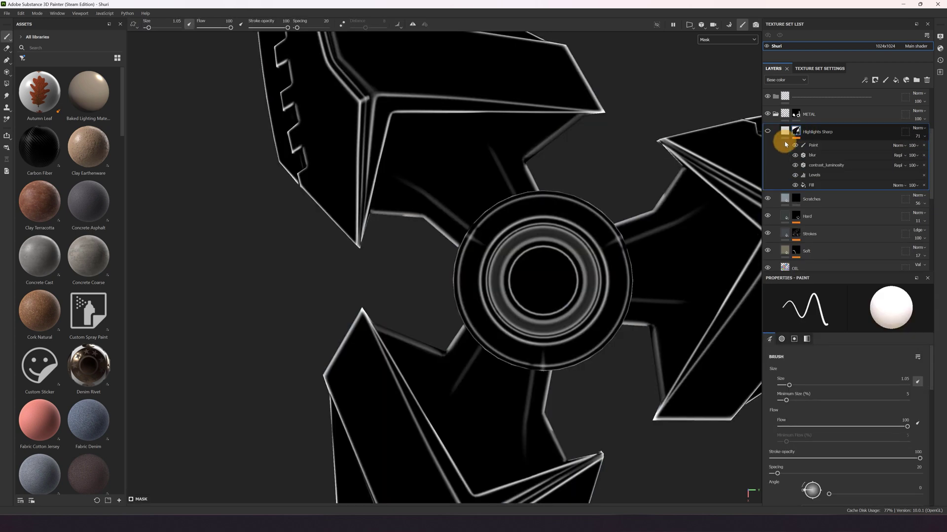
{"action": "left_click", "coordinate": [795, 185]}
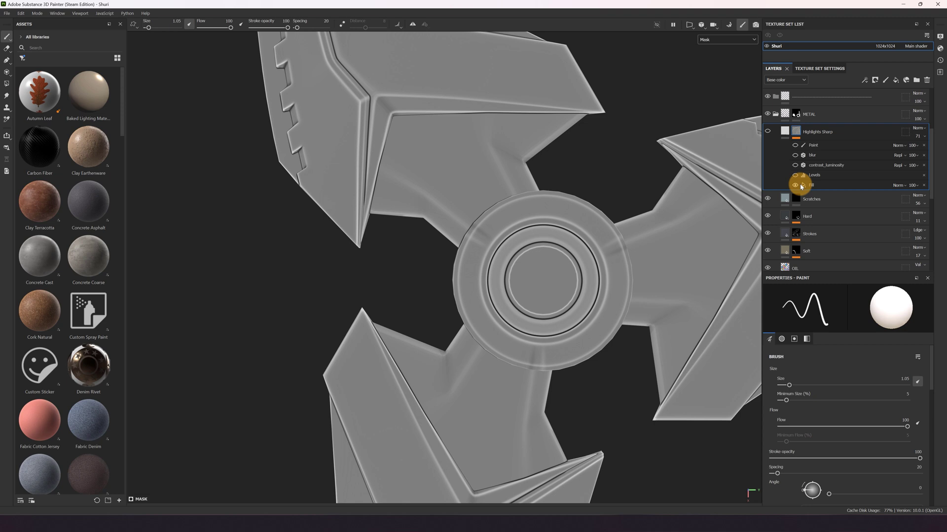
{"action": "left_click", "coordinate": [802, 186]}
Re-enable the Levels, contrast_luminosity, Blur and Paint effects of the Highlights Sharp mask one at a time.
{"action": "left_click", "coordinate": [795, 176]}
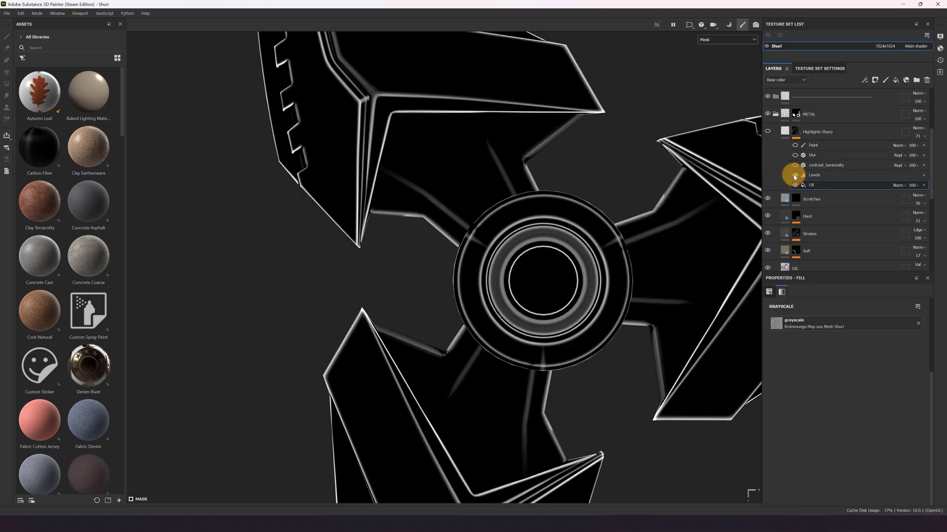
{"action": "left_click", "coordinate": [795, 166]}
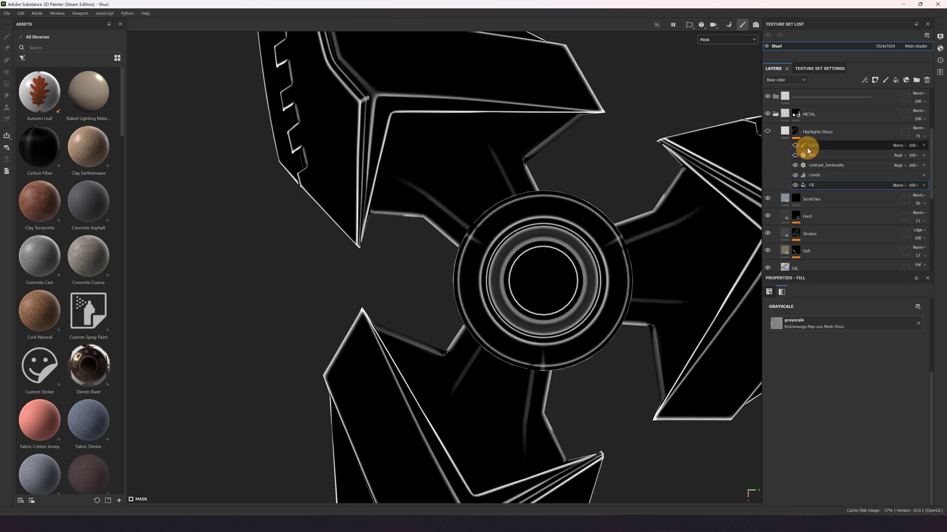
{"action": "left_click", "coordinate": [795, 155]}
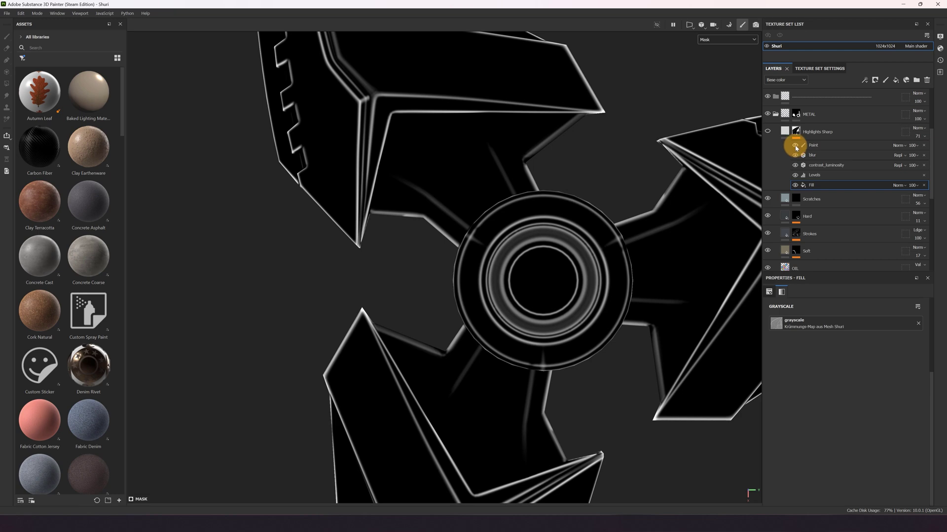
Examine the edge lines of the complete Highlights Sharp mask up close on the blades and ring.
{"action": "left_click", "coordinate": [775, 133]}
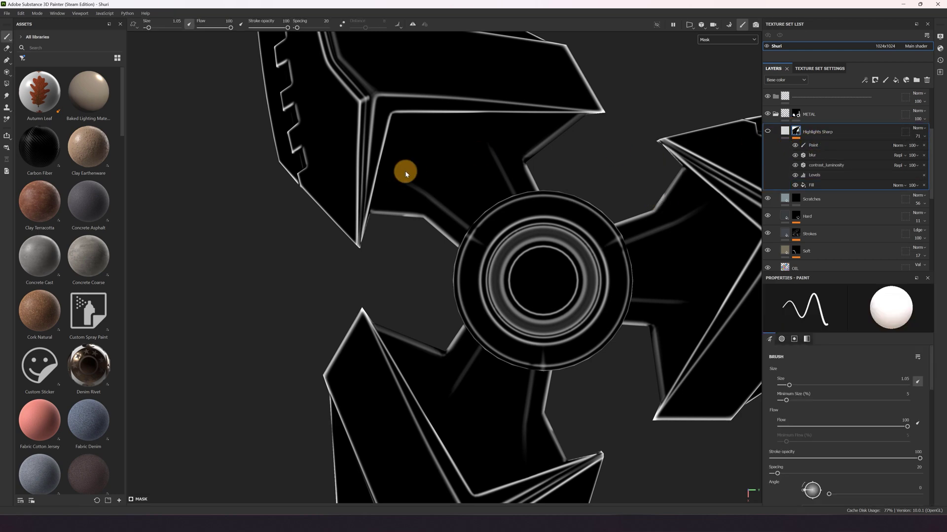
{"action": "scroll", "coordinate": [372, 209], "scroll_direction": "up", "scroll_amount": 5}
{"action": "scroll", "coordinate": [552, 230], "scroll_direction": "down", "scroll_amount": 5}
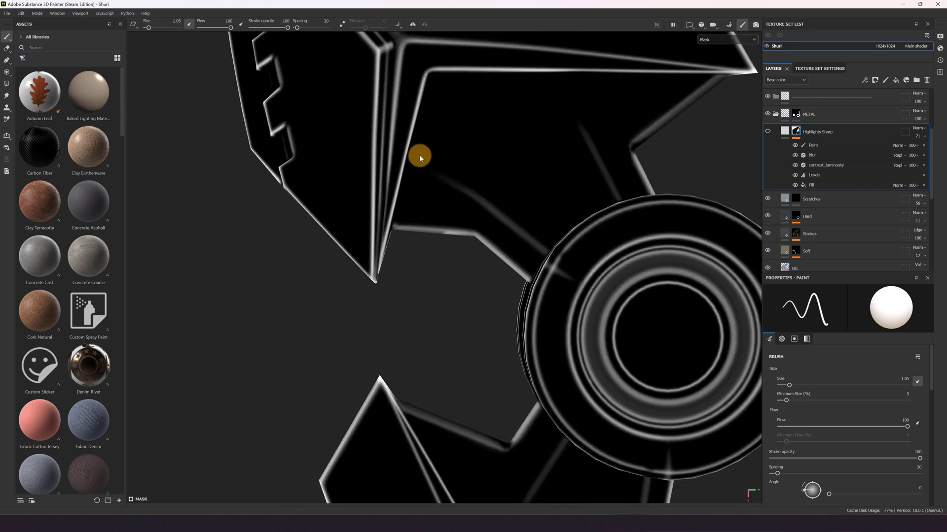
{"action": "scroll", "coordinate": [454, 202], "scroll_direction": "down", "scroll_amount": 2}
{"action": "scroll", "coordinate": [485, 192], "scroll_direction": "up", "scroll_amount": 3}
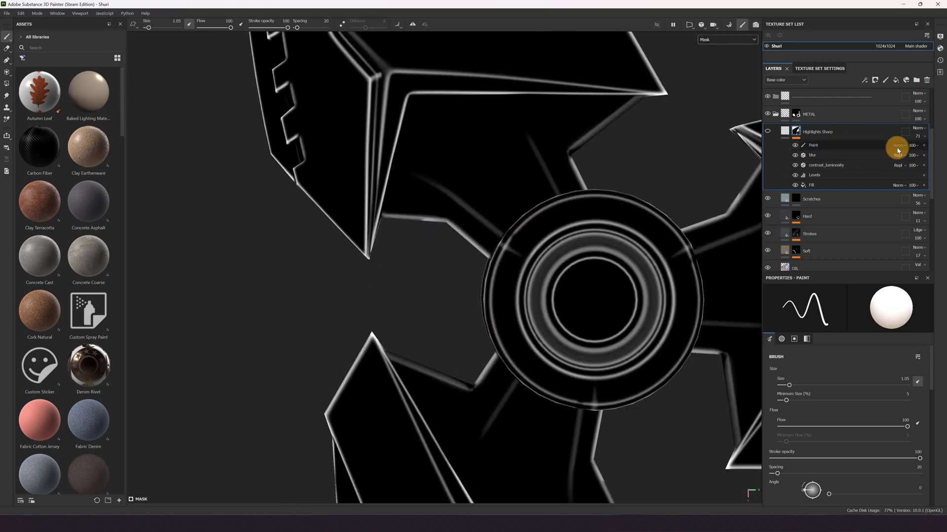
Return to the base color view and compare the metal with and without the Highlights Sharp layer, leaving it shown.
{"action": "left_click", "coordinate": [785, 131]}
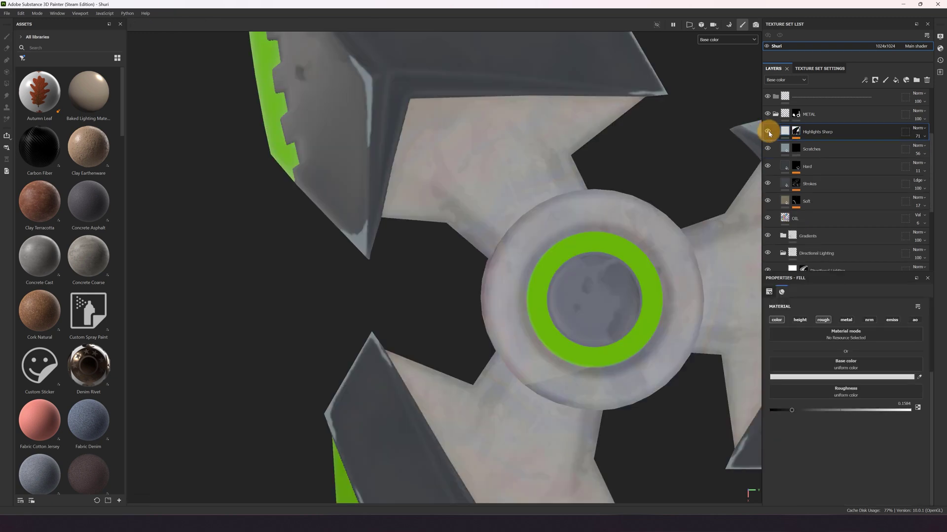
{"action": "left_click", "coordinate": [768, 132]}
{"action": "left_click", "coordinate": [767, 131]}
{"action": "left_click", "coordinate": [768, 132]}
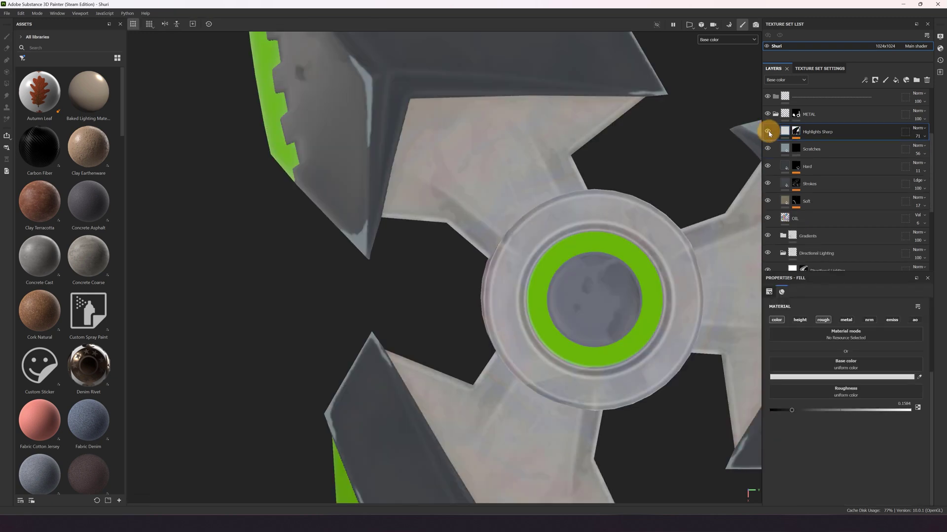
{"action": "left_click", "coordinate": [767, 132]}
{"action": "left_click", "coordinate": [768, 131]}
{"action": "left_click", "coordinate": [768, 131]}
{"action": "left_click", "coordinate": [767, 131]}
Collapse the METAL group, and expand and show the POST group.
{"action": "left_click", "coordinate": [775, 115]}
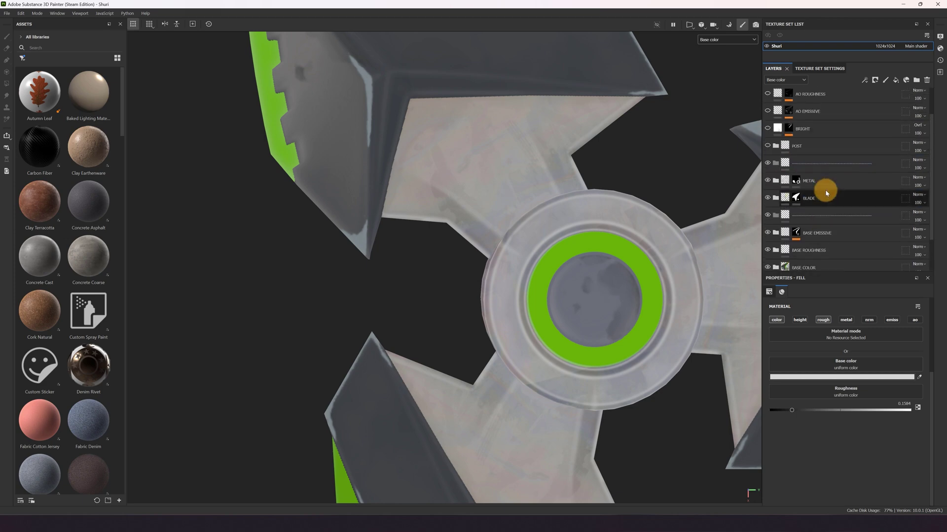
{"action": "left_click", "coordinate": [777, 148]}
{"action": "left_click", "coordinate": [767, 146]}
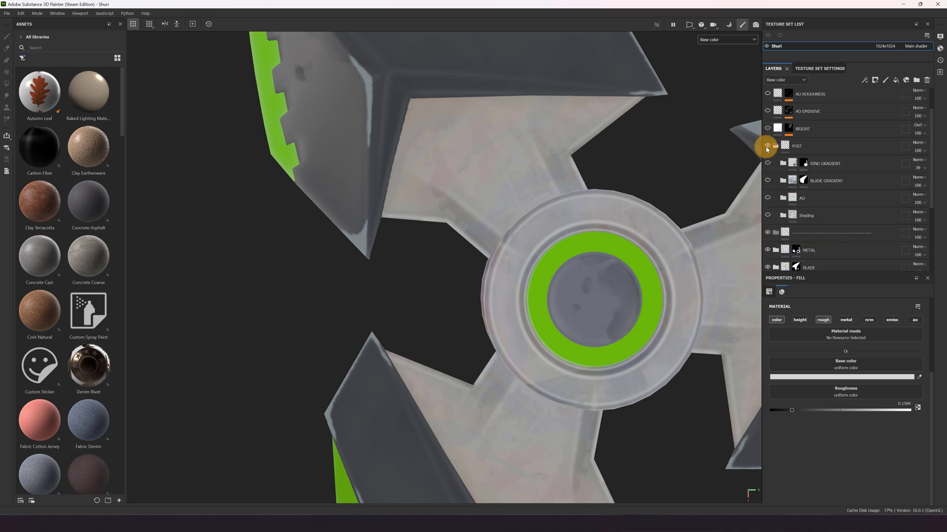
Compare the whole shuriken with and without the Shading group, leaving the group shown.
{"action": "left_click", "coordinate": [768, 216]}
{"action": "left_click", "coordinate": [768, 217]}
{"action": "right_click_drag", "start_coordinate": [480, 180], "coordinate": [469, 301], "text": "alt"}
{"action": "left_click", "coordinate": [767, 216]}
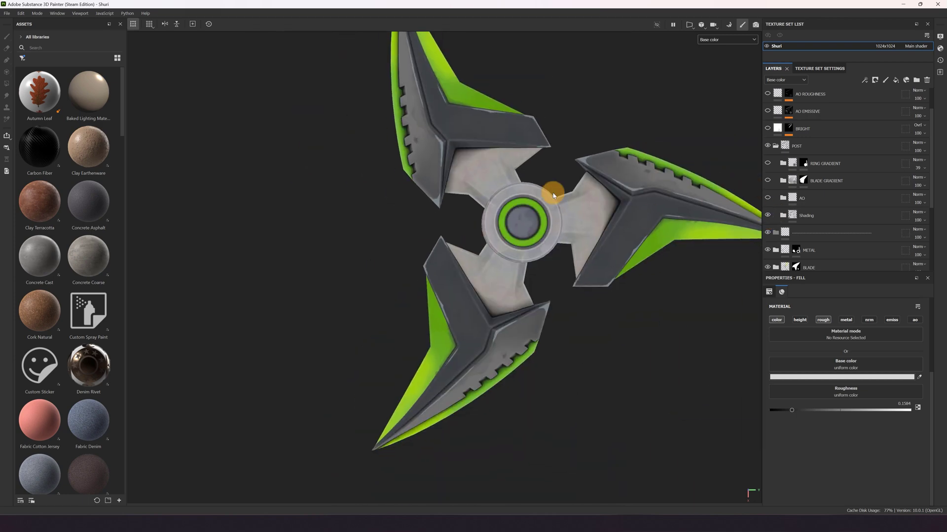
{"action": "scroll", "coordinate": [567, 194], "scroll_direction": "up", "scroll_amount": 3}
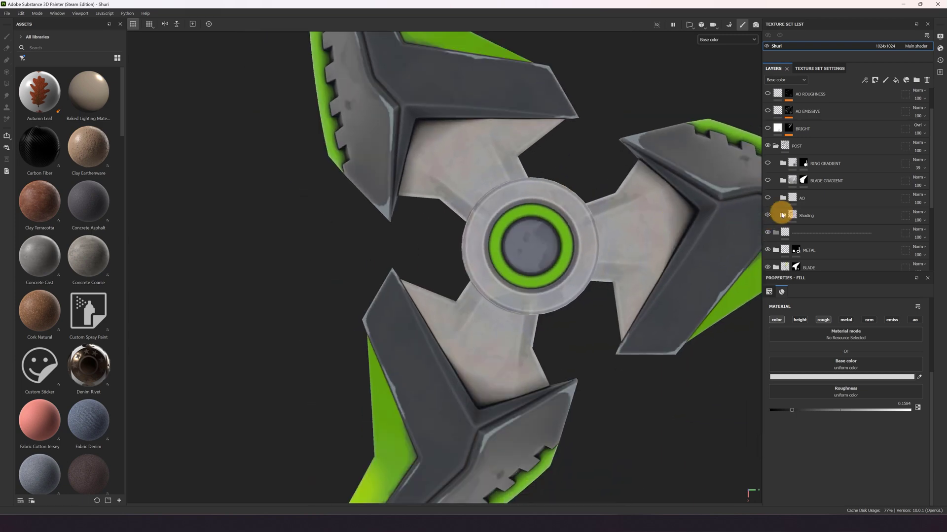
Expand the Shading group and hide its AO, Cavity and Highlights layers.
{"action": "left_click", "coordinate": [782, 215]}
{"action": "scroll", "coordinate": [784, 211], "scroll_direction": "down", "scroll_amount": 1}
{"action": "left_click_drag", "start_coordinate": [770, 213], "coordinate": [767, 236]}
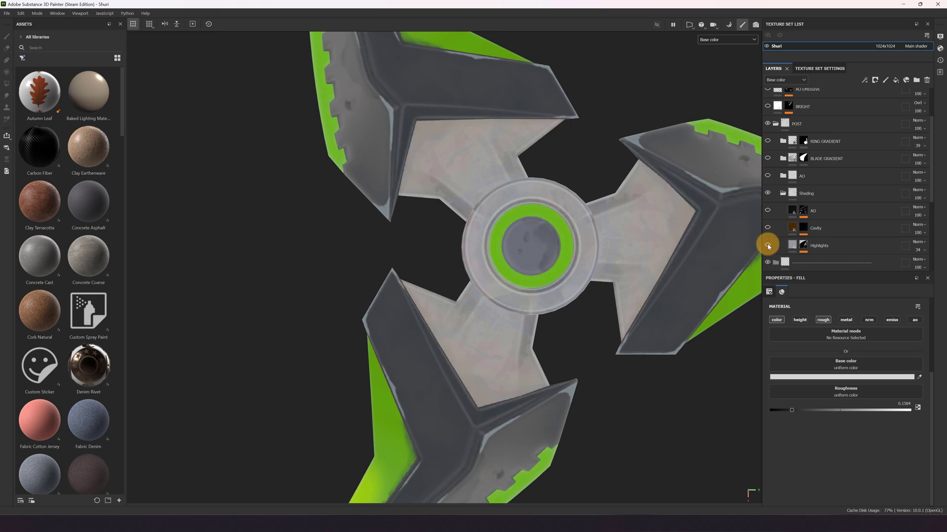
Compare the shuriken's center with and without the Shading group's Highlights layer, leaving it shown.
{"action": "scroll", "coordinate": [490, 188], "scroll_direction": "up", "scroll_amount": 3}
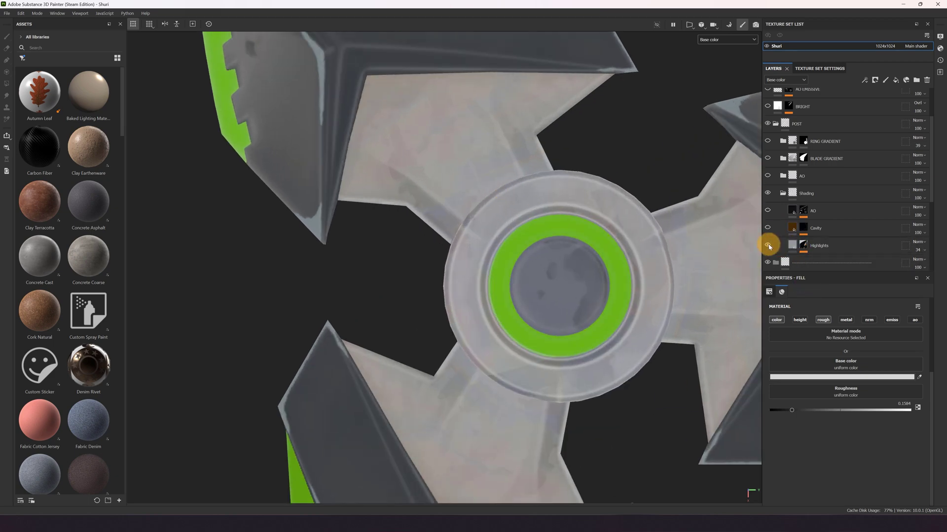
{"action": "left_click", "coordinate": [768, 246]}
{"action": "left_click", "coordinate": [769, 246]}
{"action": "left_click", "coordinate": [768, 246]}
{"action": "left_click", "coordinate": [769, 246]}
Compare the blade's inner corner up close with and without the Shading group's Highlights layer, leaving the layer shown.
{"action": "scroll", "coordinate": [373, 148], "scroll_direction": "up", "scroll_amount": 2}
{"action": "middle_click_drag", "start_coordinate": [373, 147], "coordinate": [486, 324], "text": "alt"}
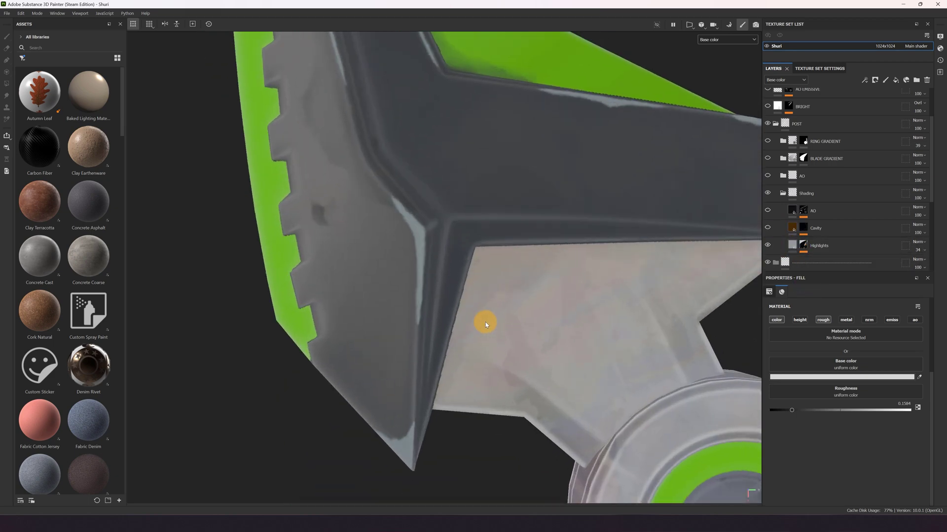
{"action": "scroll", "coordinate": [485, 324], "scroll_direction": "up", "scroll_amount": 3}
{"action": "left_click", "coordinate": [768, 245]}
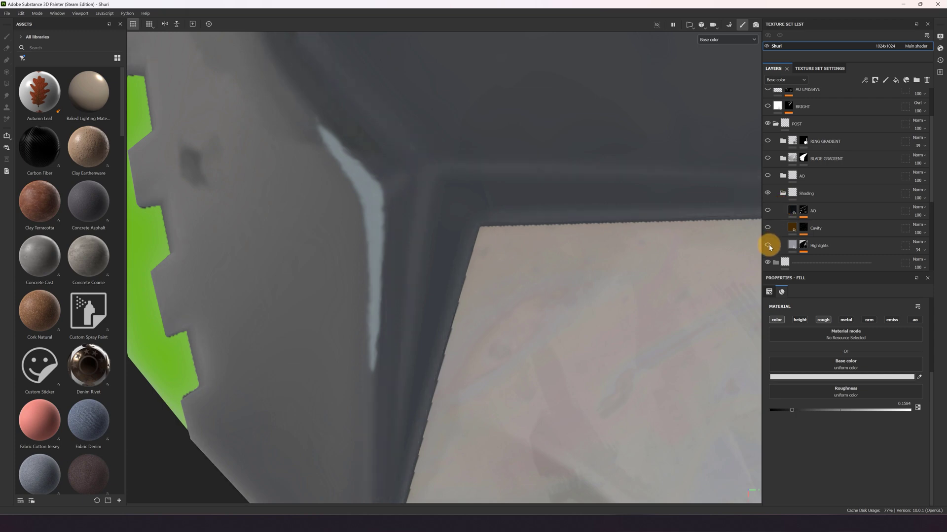
{"action": "left_click", "coordinate": [768, 245]}
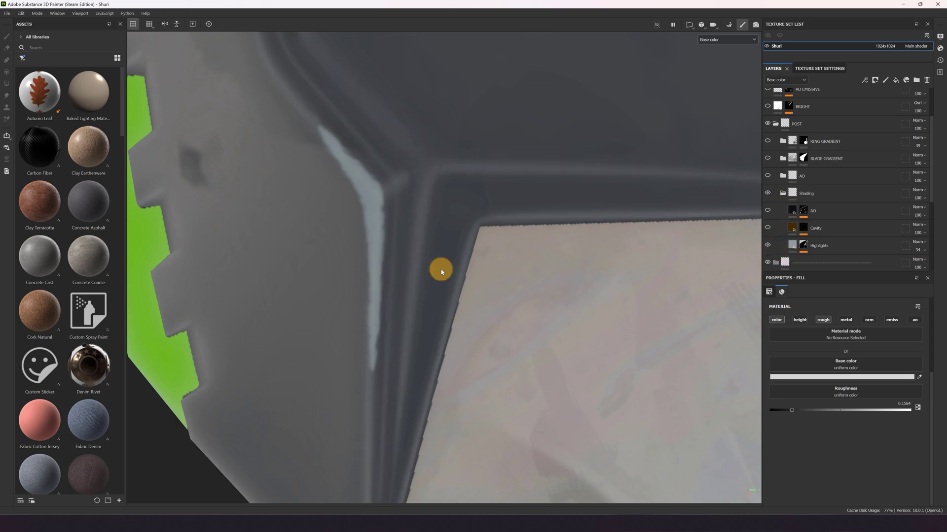
{"action": "scroll", "coordinate": [441, 271], "scroll_direction": "down", "scroll_amount": 5}
Inspect the Highlights mask around the shuriken, building it up from its Fill through the Levels, Blur and Paint effects.
{"action": "left_click", "coordinate": [826, 244]}
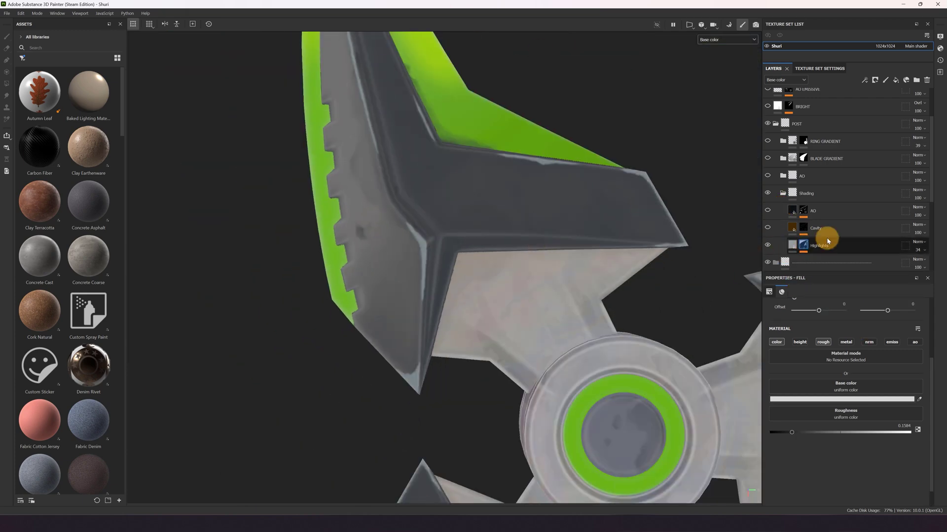
{"action": "left_click", "coordinate": [819, 222]}
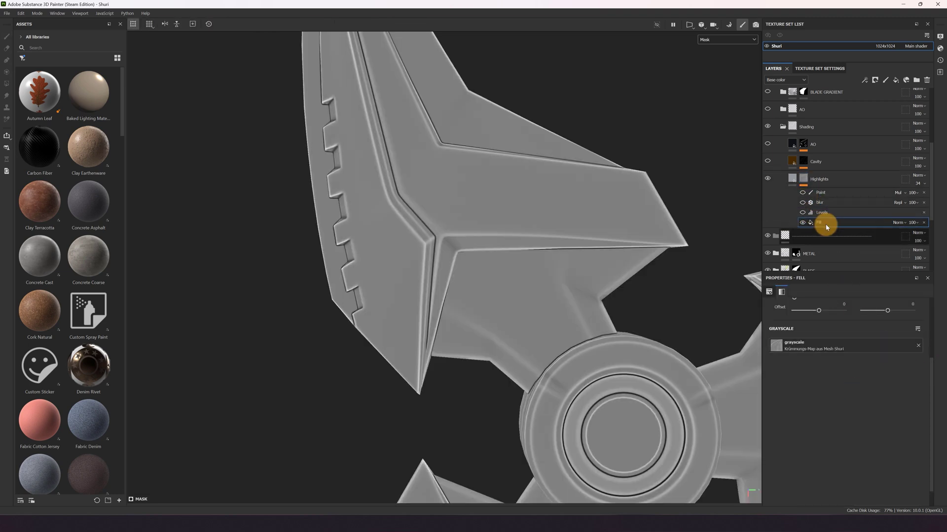
{"action": "left_click", "coordinate": [802, 213]}
{"action": "left_click", "coordinate": [824, 213]}
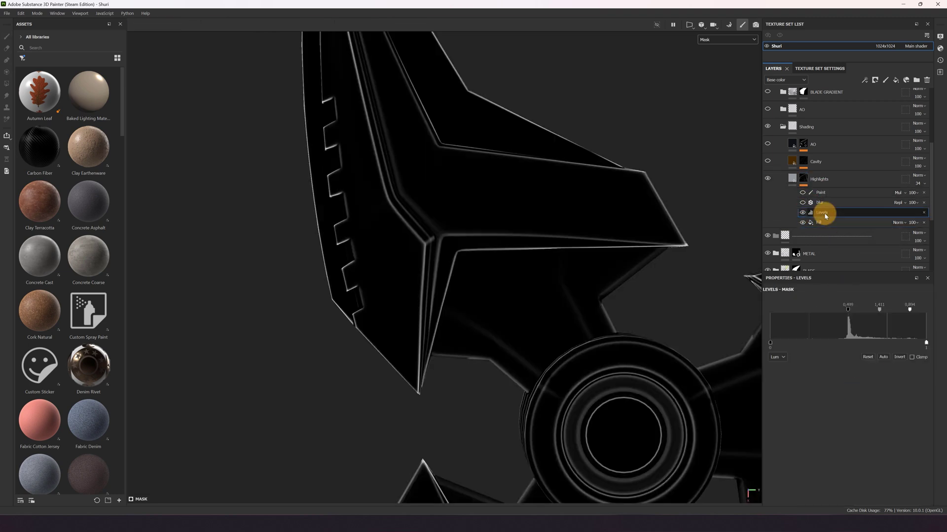
{"action": "left_click", "coordinate": [803, 203]}
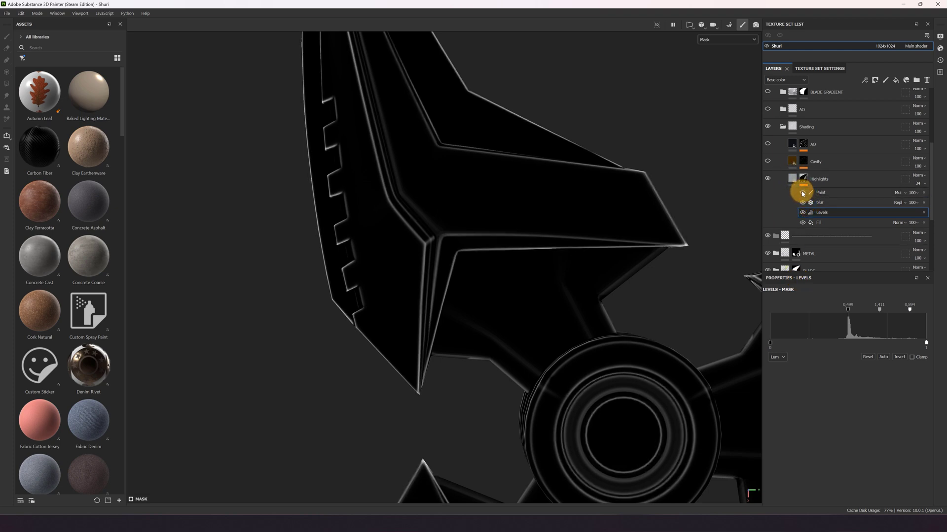
{"action": "left_click_drag", "start_coordinate": [510, 347], "coordinate": [598, 327], "text": "alt"}
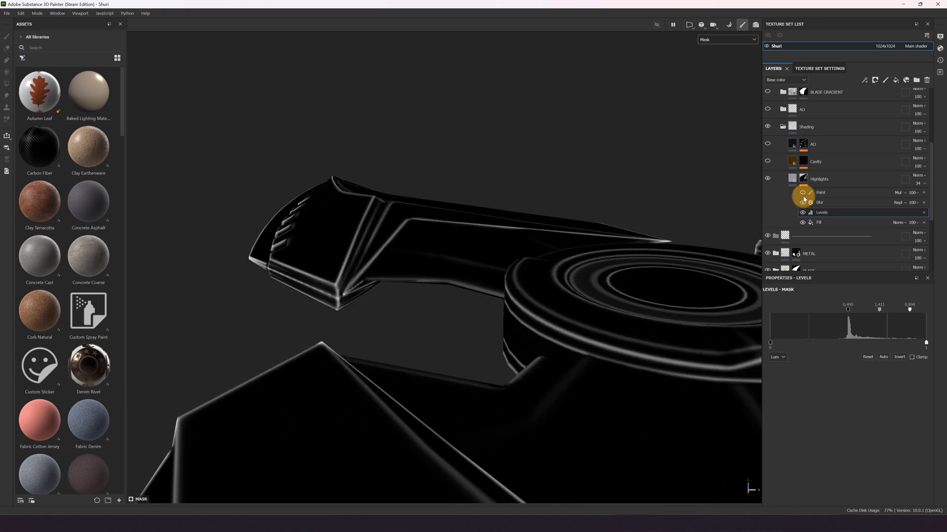
{"action": "left_click_drag", "start_coordinate": [557, 212], "coordinate": [539, 309], "text": "alt"}
{"action": "right_click_drag", "start_coordinate": [539, 308], "coordinate": [623, 235], "text": "alt"}
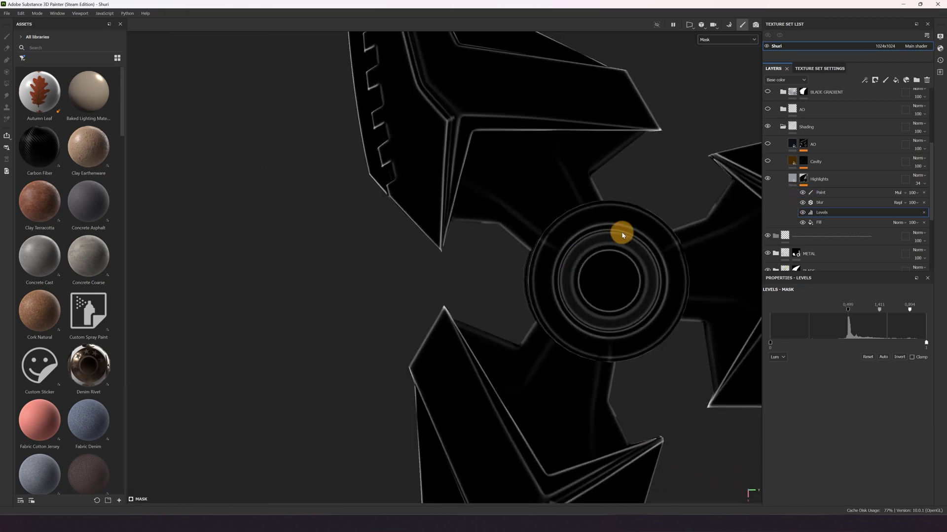
{"action": "middle_click_drag", "start_coordinate": [623, 234], "coordinate": [498, 250], "text": "alt"}
Show the Shading group's Cavity layer and inspect its mask, building it up from Fill through Invert, Levels and Blur.
{"action": "left_click", "coordinate": [792, 178]}
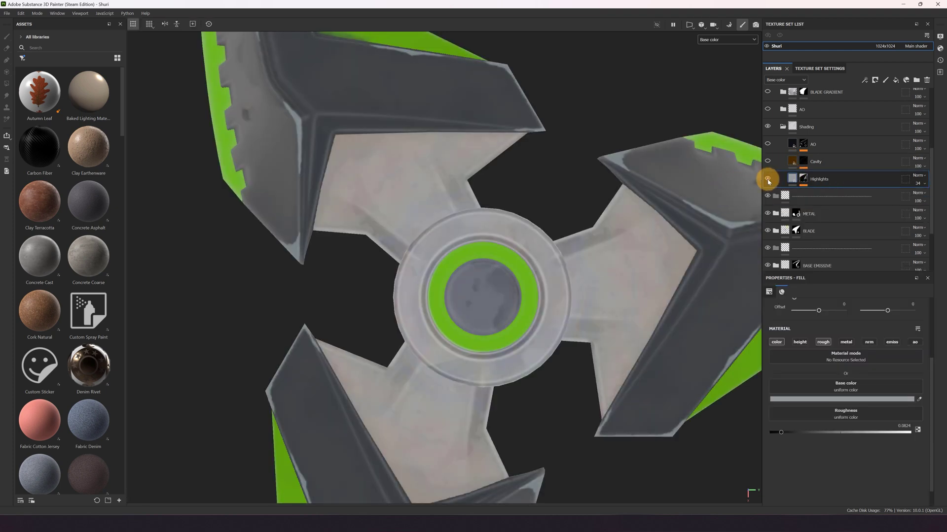
{"action": "scroll", "coordinate": [247, 170], "scroll_direction": "up", "scroll_amount": 5}
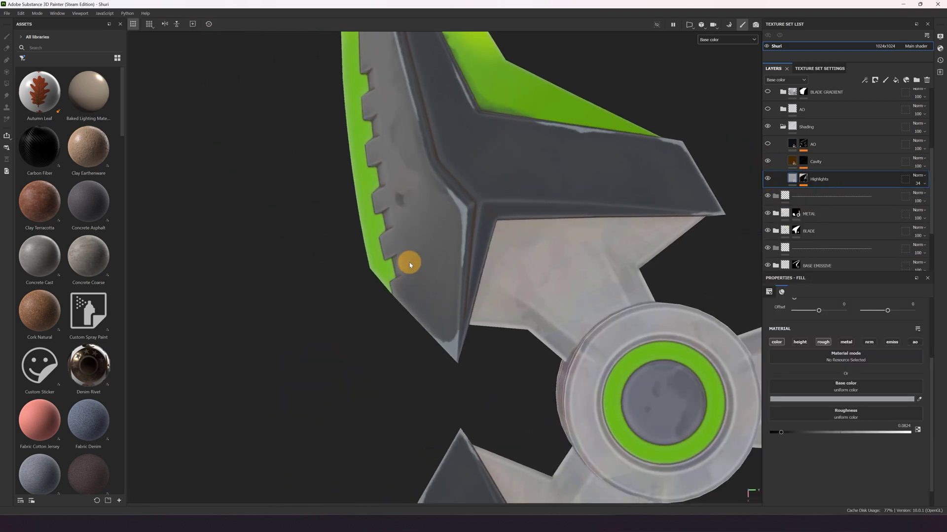
{"action": "left_click", "coordinate": [801, 160]}
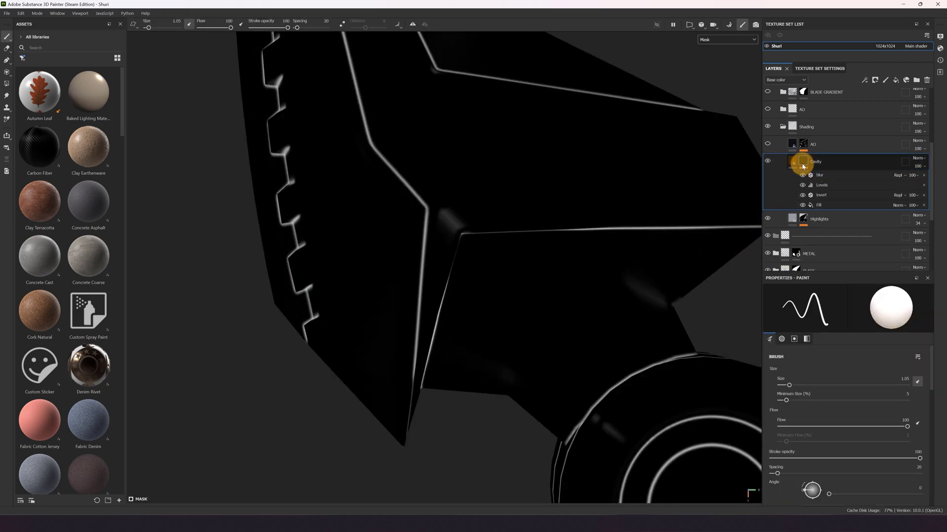
{"action": "left_click", "coordinate": [803, 195]}
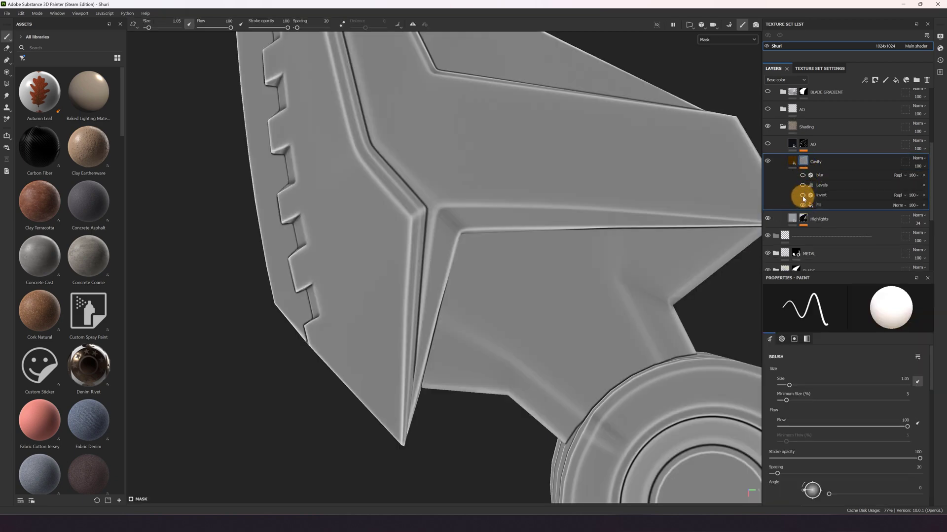
{"action": "left_click", "coordinate": [802, 195]}
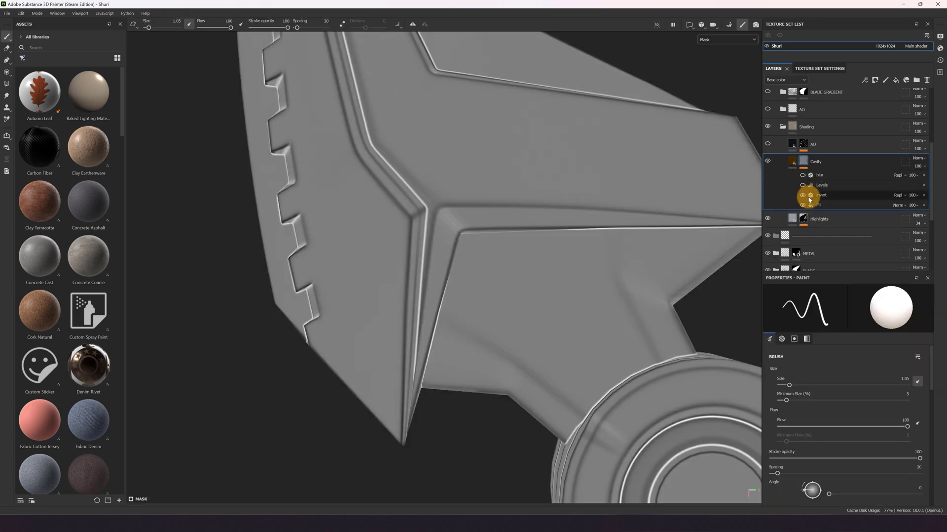
{"action": "left_click", "coordinate": [802, 185]}
{"action": "scroll", "coordinate": [437, 224], "scroll_direction": "up", "scroll_amount": 4}
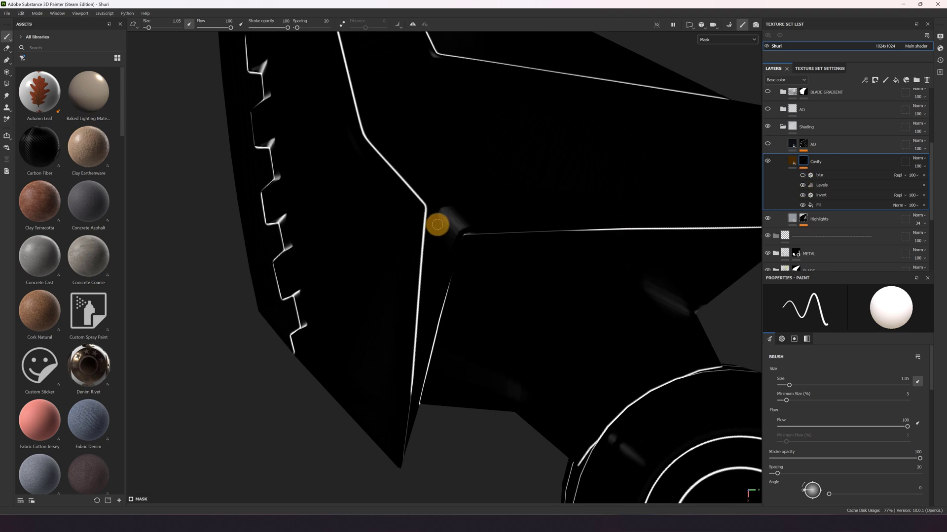
{"action": "scroll", "coordinate": [415, 191], "scroll_direction": "down", "scroll_amount": 7}
{"action": "left_click", "coordinate": [802, 175]}
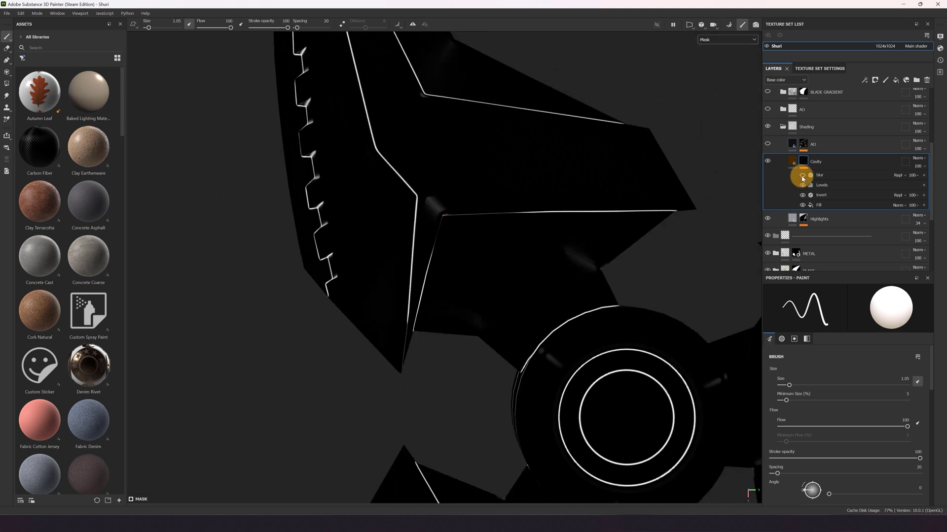
{"action": "scroll", "coordinate": [355, 207], "scroll_direction": "up", "scroll_amount": 4}
Return to the base color view, examine the cavity lines on the blade, and show the Shading group's AO layer.
{"action": "left_click", "coordinate": [787, 168]}
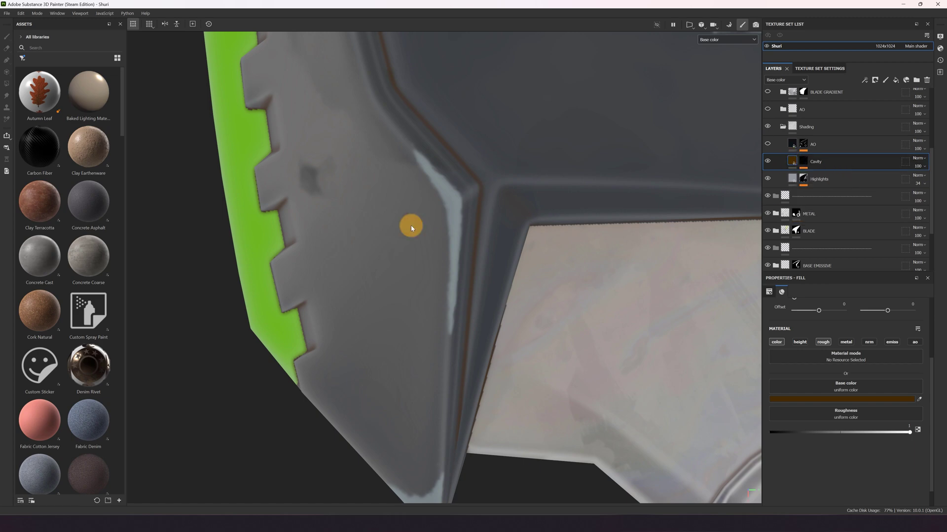
{"action": "right_click_drag", "start_coordinate": [460, 178], "coordinate": [585, 170], "text": "alt"}
{"action": "left_click", "coordinate": [770, 147]}
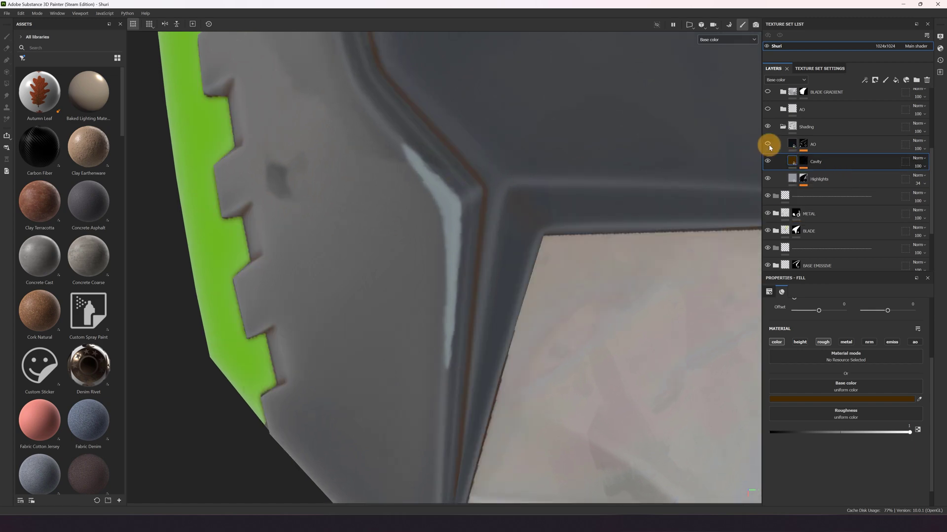
{"action": "left_click", "coordinate": [769, 147]}
{"action": "right_click_drag", "start_coordinate": [582, 175], "coordinate": [519, 207], "text": "alt"}
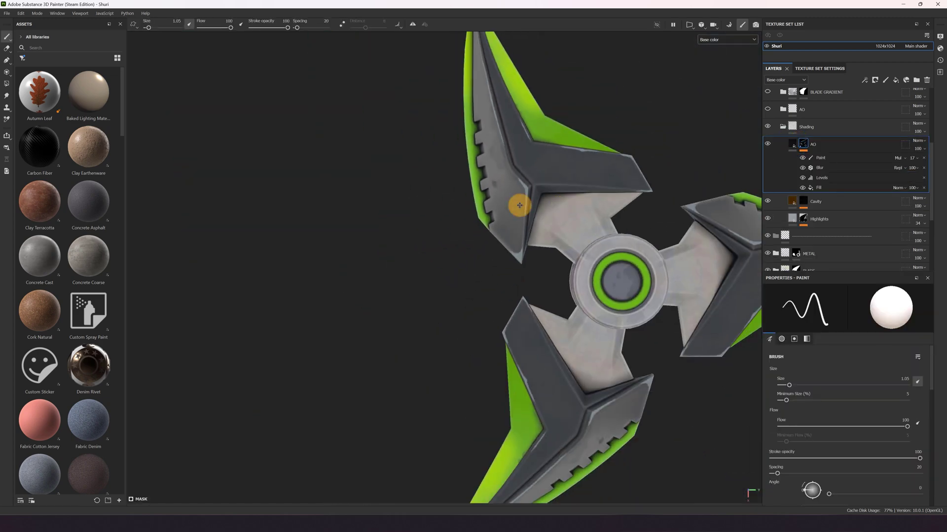
{"action": "middle_click_drag", "start_coordinate": [519, 207], "coordinate": [411, 212], "text": "alt"}
View the Shading group's AO mask up close and compare it with and without its Paint effect.
{"action": "left_click", "coordinate": [806, 148], "text": "alt"}
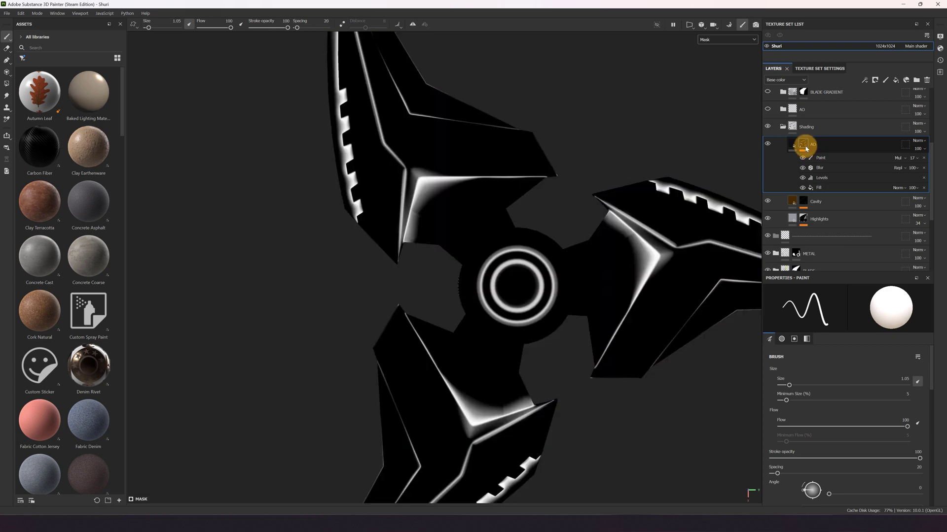
{"action": "scroll", "coordinate": [403, 163], "scroll_direction": "up", "scroll_amount": 5}
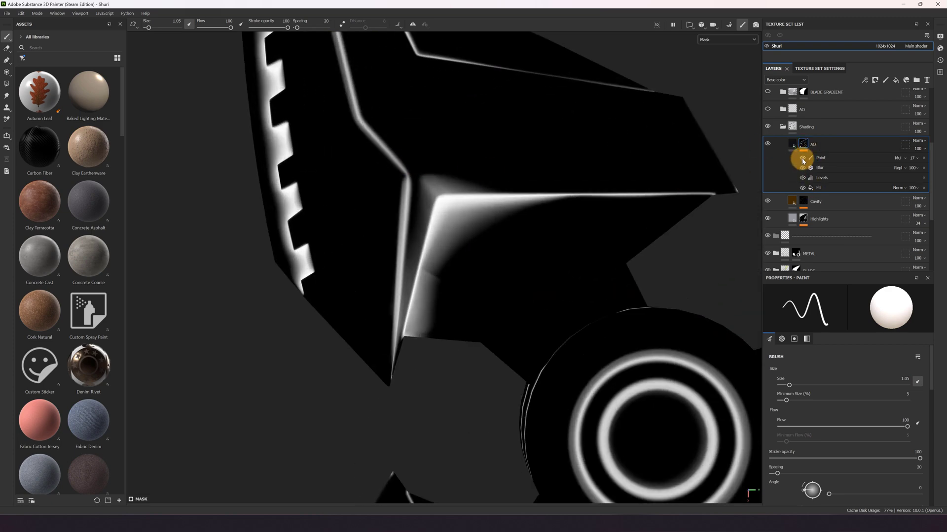
{"action": "left_click", "coordinate": [802, 158]}
{"action": "left_click", "coordinate": [802, 159]}
{"action": "left_click", "coordinate": [802, 159]}
{"action": "left_click", "coordinate": [802, 159]}
{"action": "left_click", "coordinate": [802, 158]}
{"action": "left_click", "coordinate": [802, 159]}
{"action": "left_click", "coordinate": [802, 158]}
{"action": "left_click", "coordinate": [802, 158]}
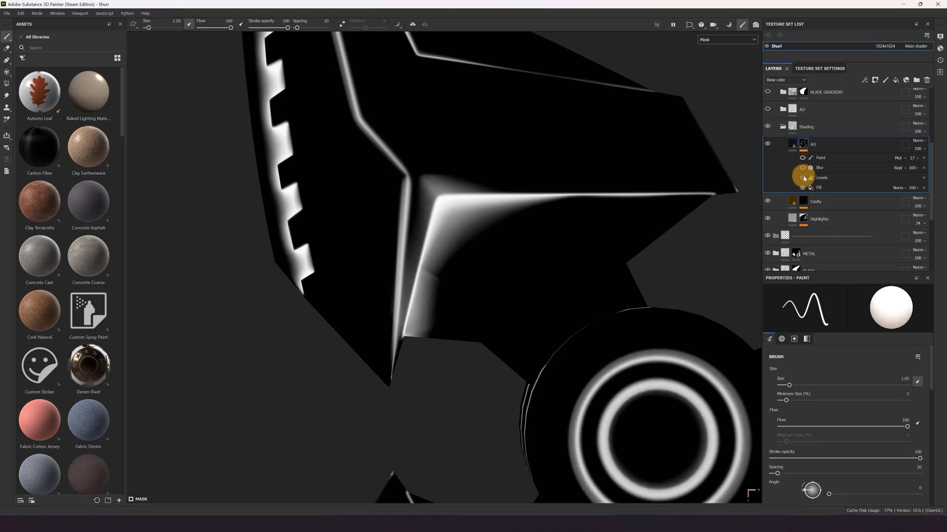
Build the AO mask back up by enabling its Levels, Blur and Paint effects.
{"action": "left_click", "coordinate": [802, 178]}
{"action": "left_click", "coordinate": [802, 178]}
{"action": "left_click", "coordinate": [802, 168]}
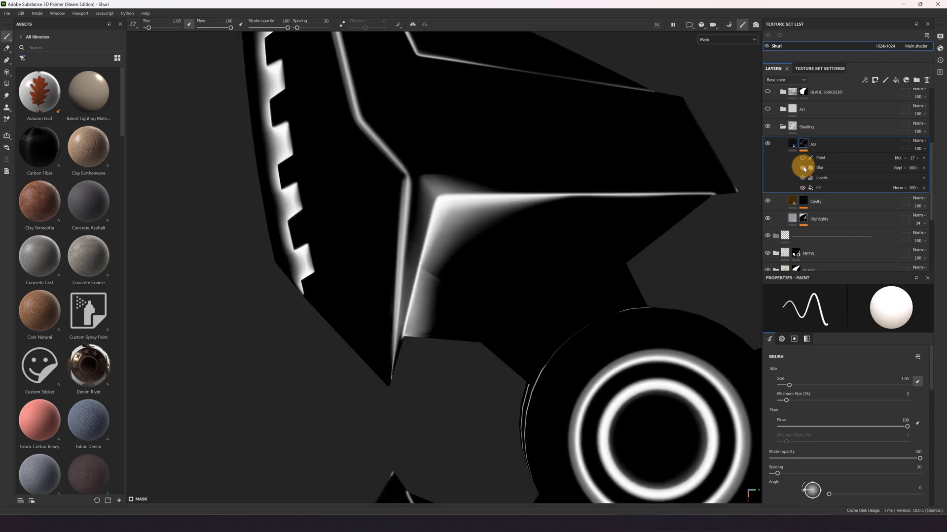
{"action": "left_click", "coordinate": [802, 159]}
Return to the base color view, collapse the Shading group, and bring the whole shuriken into view.
{"action": "left_click", "coordinate": [792, 144]}
{"action": "left_click", "coordinate": [783, 127]}
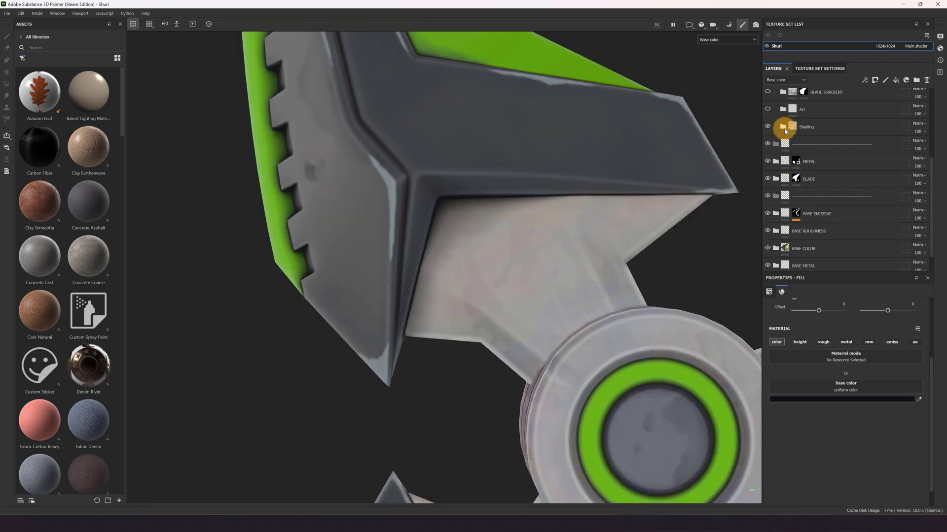
{"action": "scroll", "coordinate": [567, 170], "scroll_direction": "down", "scroll_amount": 8}
{"action": "middle_click_drag", "start_coordinate": [596, 169], "coordinate": [555, 180], "text": "alt"}
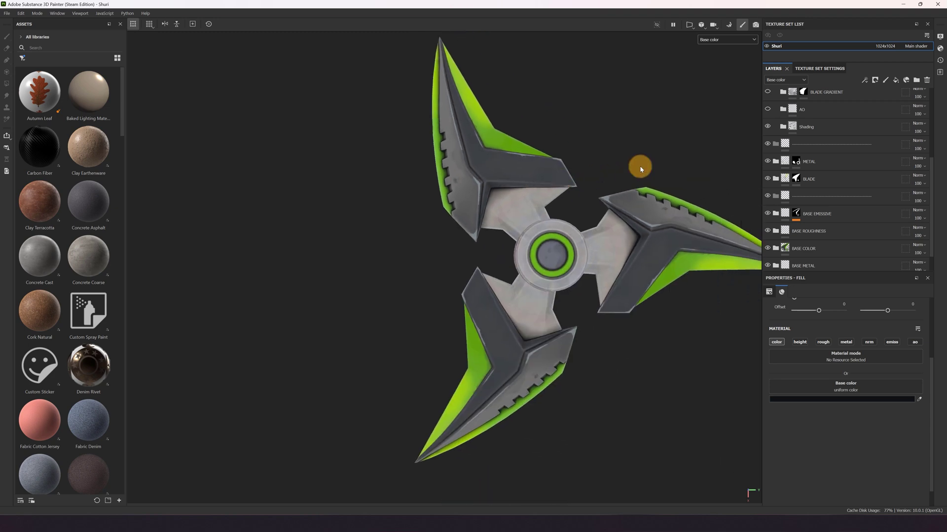
Show and expand the POST group's AO subgroup, select its Ambient layer, and display the Ambient occlusion channel.
{"action": "left_click", "coordinate": [767, 109]}
{"action": "left_click", "coordinate": [782, 109]}
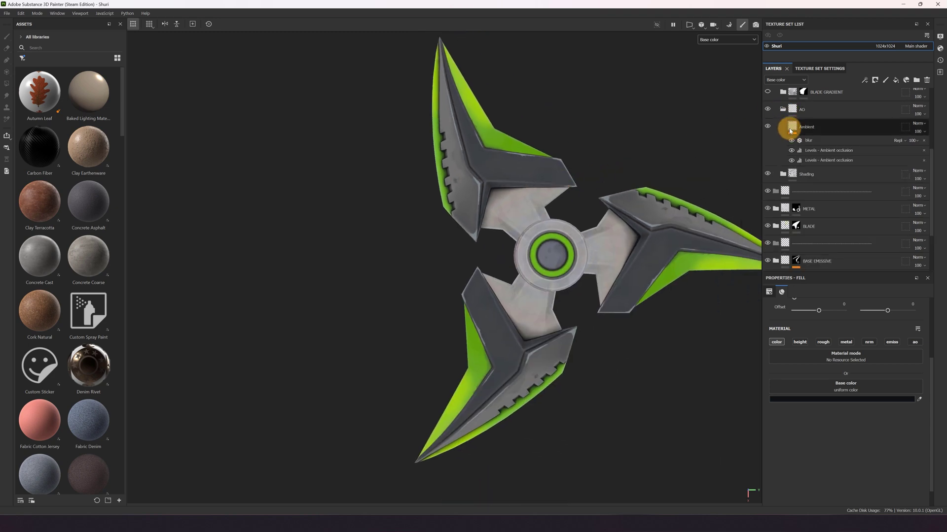
{"action": "left_click", "coordinate": [788, 127]}
{"action": "left_click", "coordinate": [733, 41]}
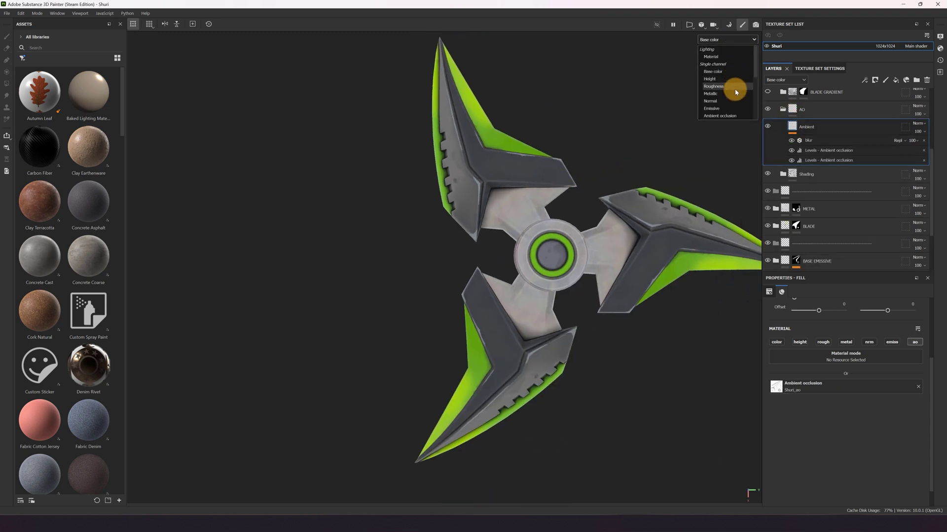
{"action": "left_click", "coordinate": [729, 71]}
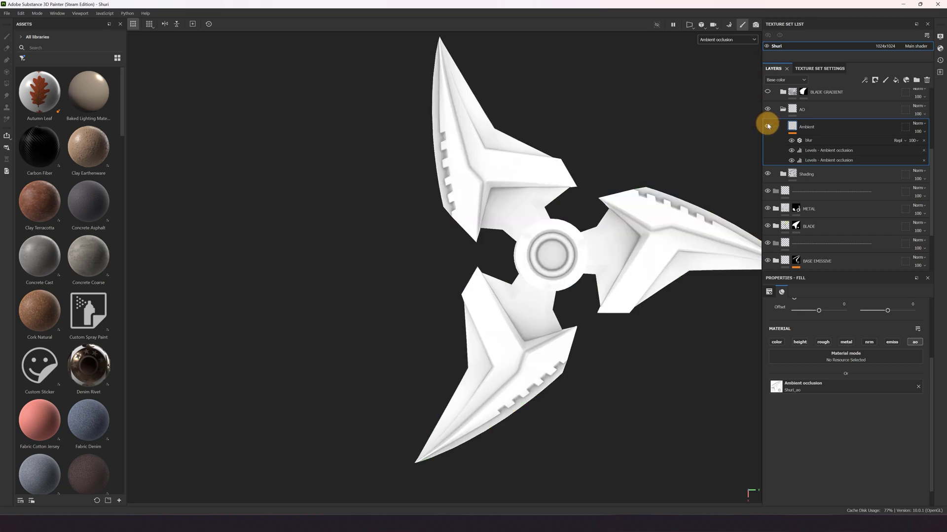
Compare the ambient occlusion channel with and without the Ambient layer, leave it shown, and collapse the AO group.
{"action": "left_click", "coordinate": [767, 127]}
{"action": "left_click", "coordinate": [768, 126]}
{"action": "left_click", "coordinate": [768, 126]}
{"action": "left_click", "coordinate": [767, 127]}
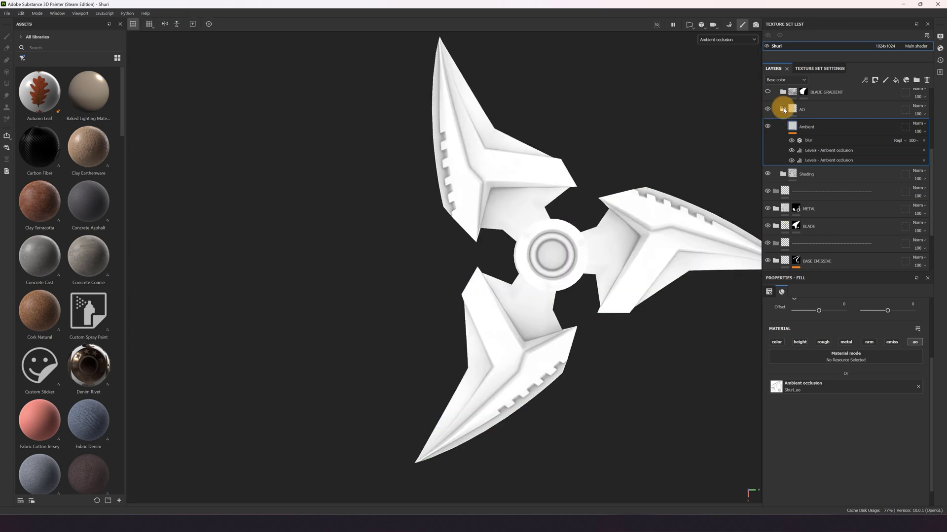
{"action": "left_click", "coordinate": [783, 109]}
Show and expand the BLADE GRADIENT group and select the fill layer inside it.
{"action": "scroll", "coordinate": [560, 188], "scroll_direction": "up", "scroll_amount": 3}
{"action": "scroll", "coordinate": [560, 188], "scroll_direction": "up", "scroll_amount": 2}
{"action": "scroll", "coordinate": [804, 150], "scroll_direction": "up", "scroll_amount": 3}
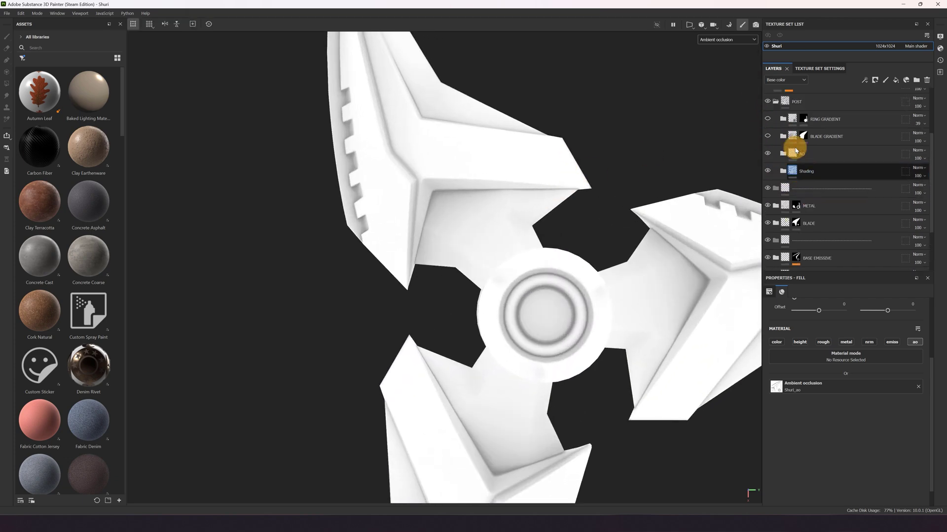
{"action": "left_click", "coordinate": [784, 157]}
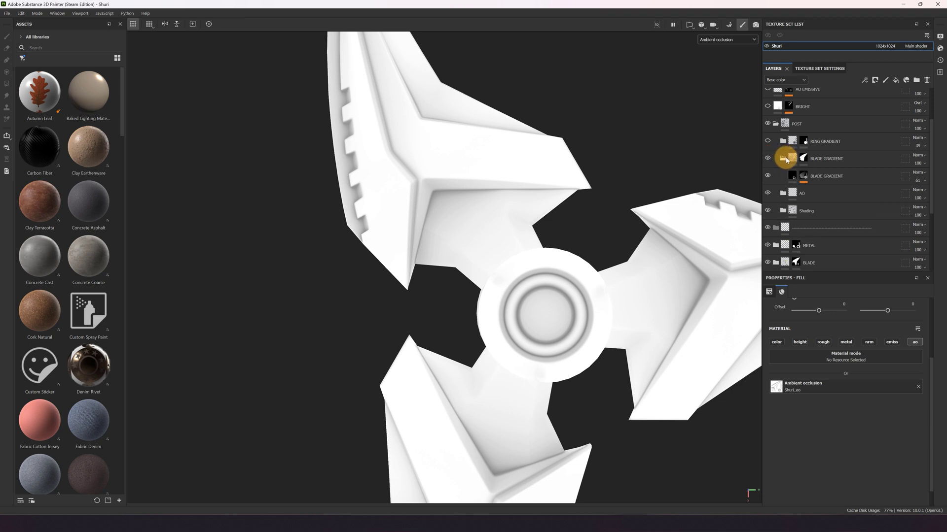
{"action": "left_click", "coordinate": [788, 178]}
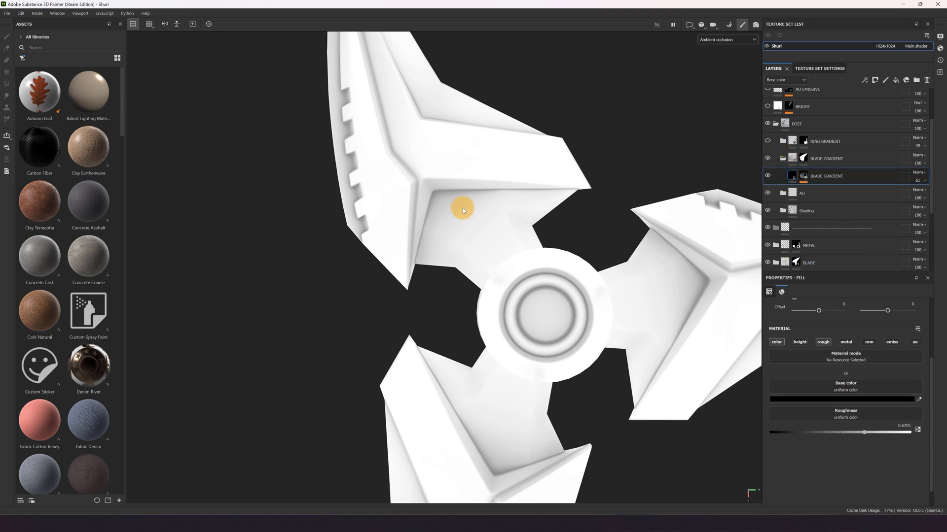
Switch the viewport display back to the Base color channel.
{"action": "scroll", "coordinate": [485, 202], "scroll_direction": "up", "scroll_amount": 2}
{"action": "scroll", "coordinate": [572, 164], "scroll_direction": "down", "scroll_amount": 2}
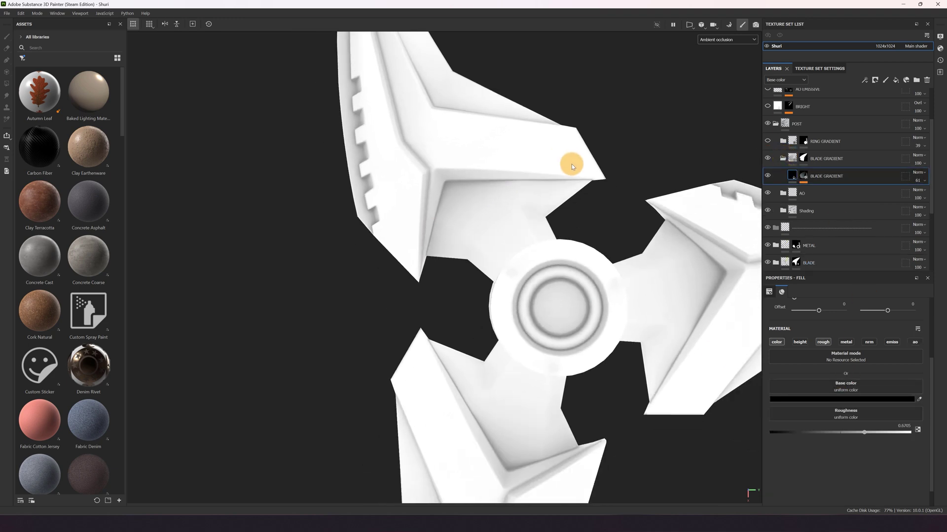
{"action": "left_click", "coordinate": [713, 39]}
{"action": "left_click", "coordinate": [720, 63]}
{"action": "scroll", "coordinate": [438, 107], "scroll_direction": "down", "scroll_amount": 1}
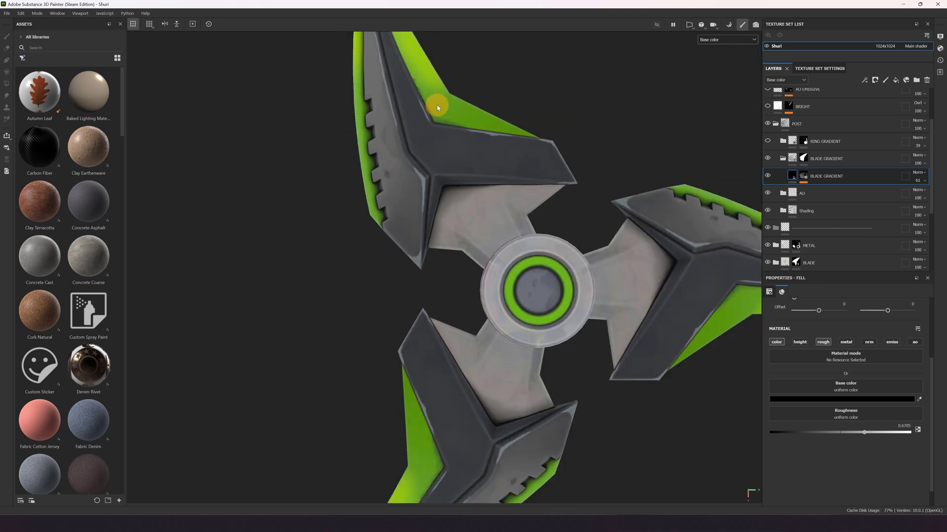
Compare the base color of the blades with and without the BLADE GRADIENT group, leaving the group shown.
{"action": "middle_click_drag", "start_coordinate": [438, 108], "coordinate": [526, 253], "text": "alt"}
{"action": "scroll", "coordinate": [526, 253], "scroll_direction": "up", "scroll_amount": 1}
{"action": "left_click", "coordinate": [768, 158]}
{"action": "left_click", "coordinate": [768, 158]}
{"action": "left_click", "coordinate": [769, 159]}
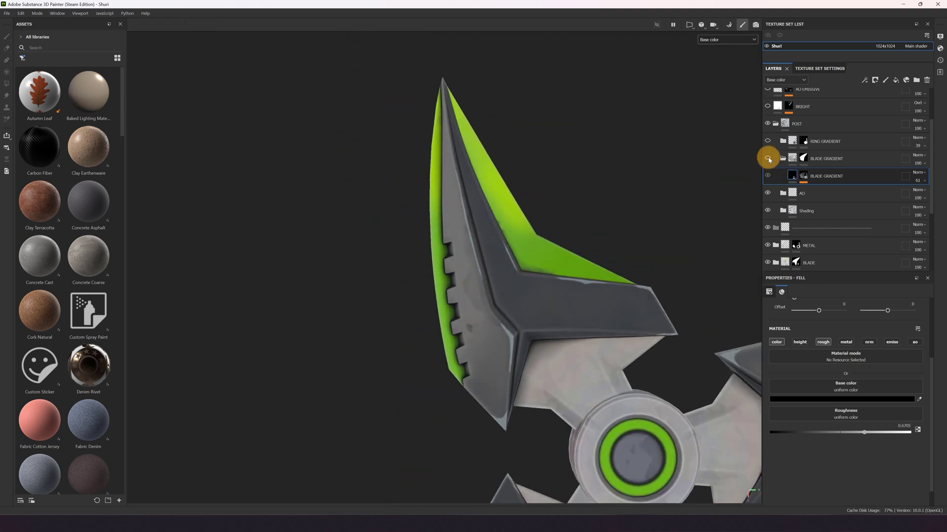
{"action": "scroll", "coordinate": [585, 220], "scroll_direction": "down", "scroll_amount": 4}
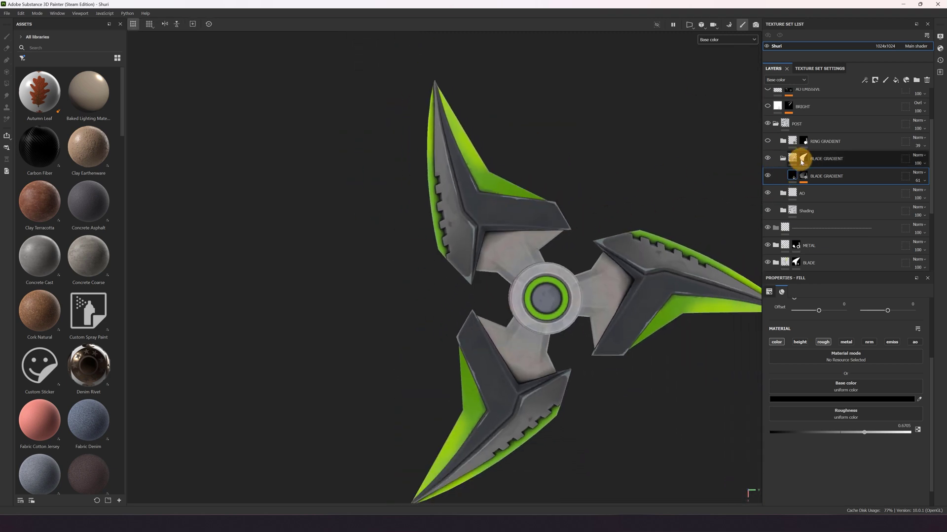
Examine the linear gradient mask of the fill layer in the BLADE GRADIENT group, and collapse the group.
{"action": "left_click", "coordinate": [803, 158]}
{"action": "left_click", "coordinate": [802, 175]}
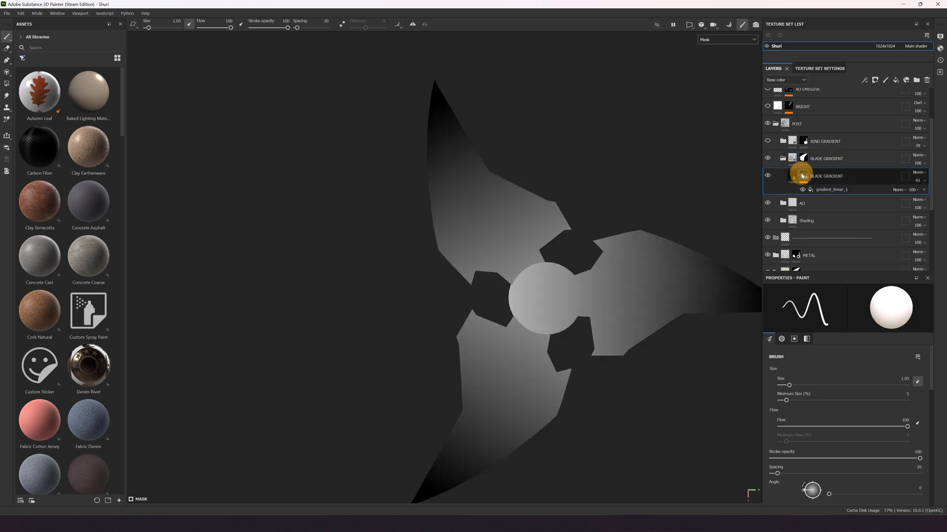
{"action": "scroll", "coordinate": [498, 260], "scroll_direction": "up", "scroll_amount": 2}
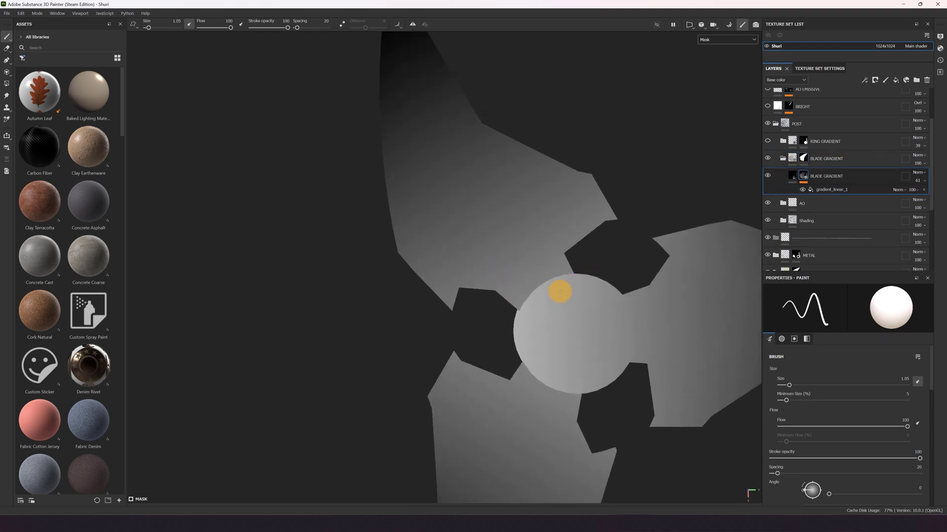
{"action": "scroll", "coordinate": [549, 267], "scroll_direction": "down", "scroll_amount": 1}
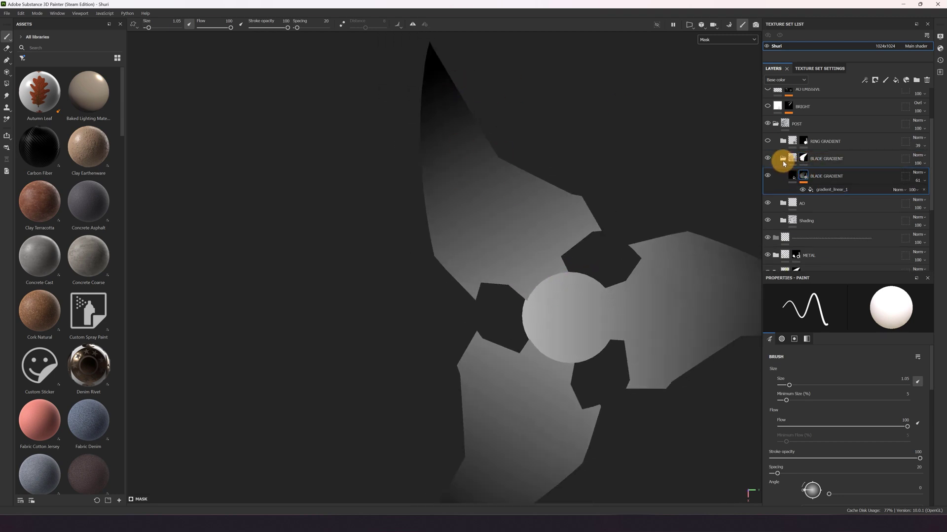
{"action": "left_click", "coordinate": [784, 162]}
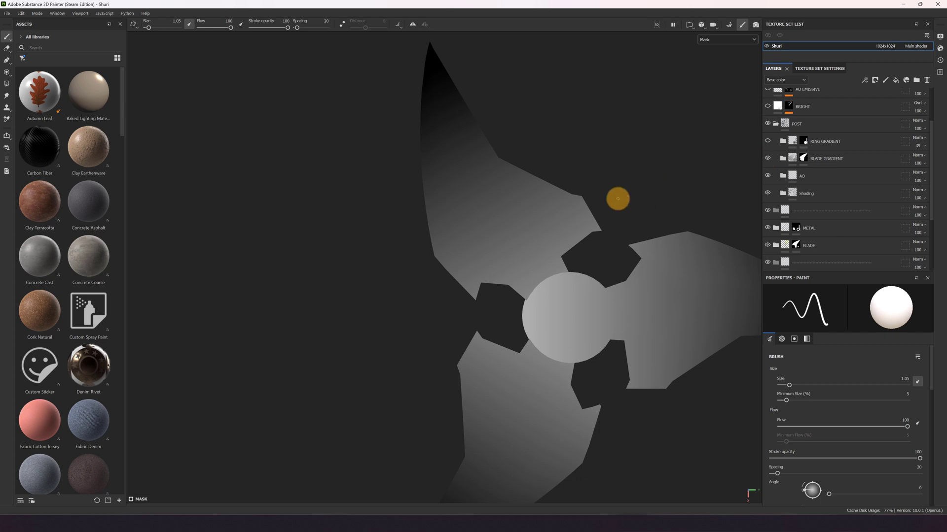
{"action": "scroll", "coordinate": [560, 239], "scroll_direction": "up", "scroll_amount": 1}
{"action": "scroll", "coordinate": [560, 238], "scroll_direction": "down", "scroll_amount": 2}
{"action": "scroll", "coordinate": [548, 245], "scroll_direction": "up", "scroll_amount": 4}
{"action": "scroll", "coordinate": [532, 254], "scroll_direction": "down", "scroll_amount": 1}
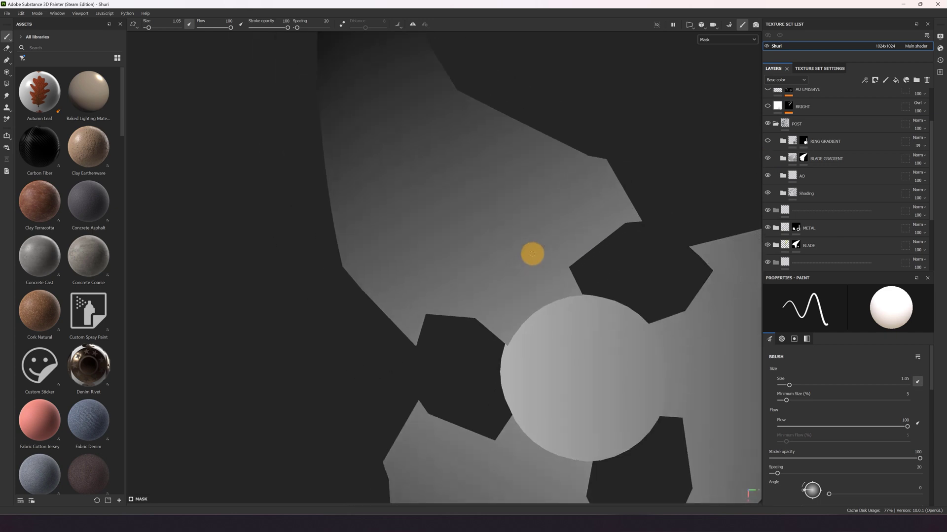
{"action": "scroll", "coordinate": [532, 254], "scroll_direction": "down", "scroll_amount": 2}
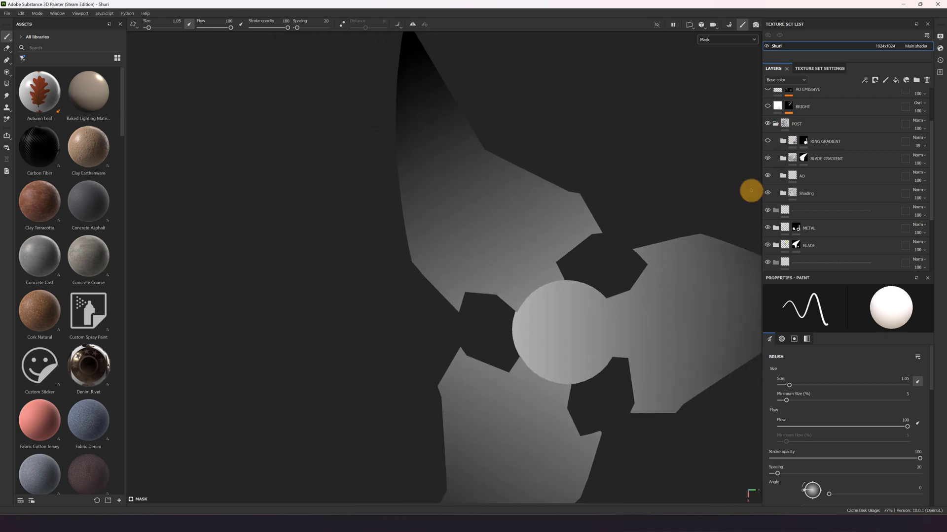
{"action": "scroll", "coordinate": [720, 164], "scroll_direction": "up", "scroll_amount": 1}
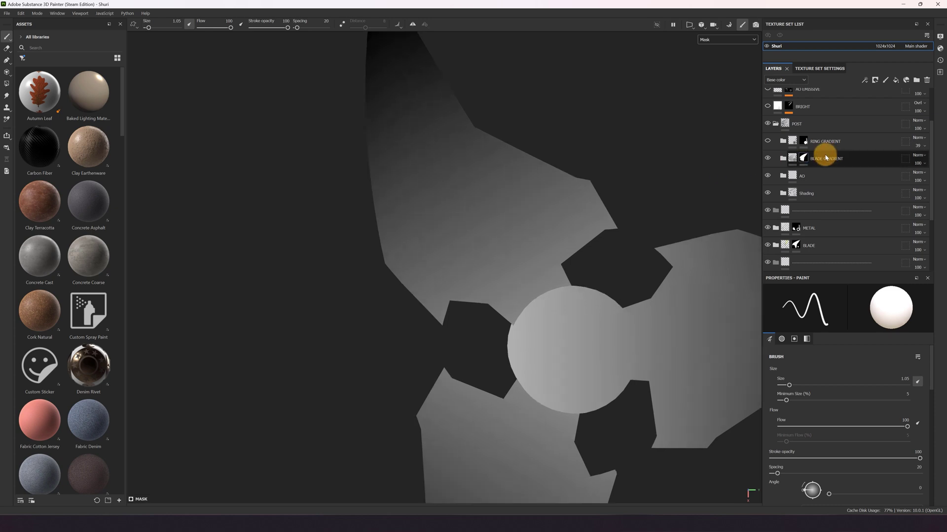
Show the RING GRADIENT group and return the viewport to the Base color channel.
{"action": "left_click", "coordinate": [767, 159]}
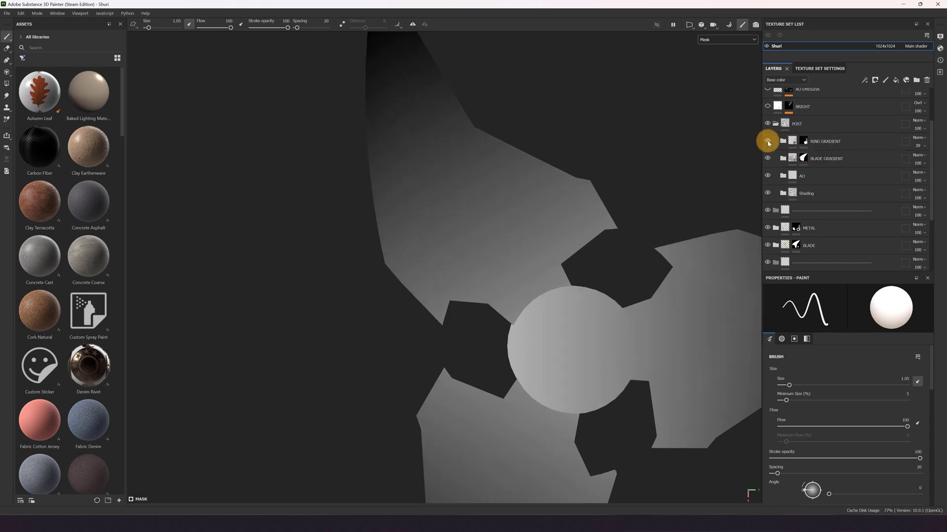
{"action": "left_click", "coordinate": [767, 142]}
{"action": "key", "text": "m"}
{"action": "key", "text": "c"}
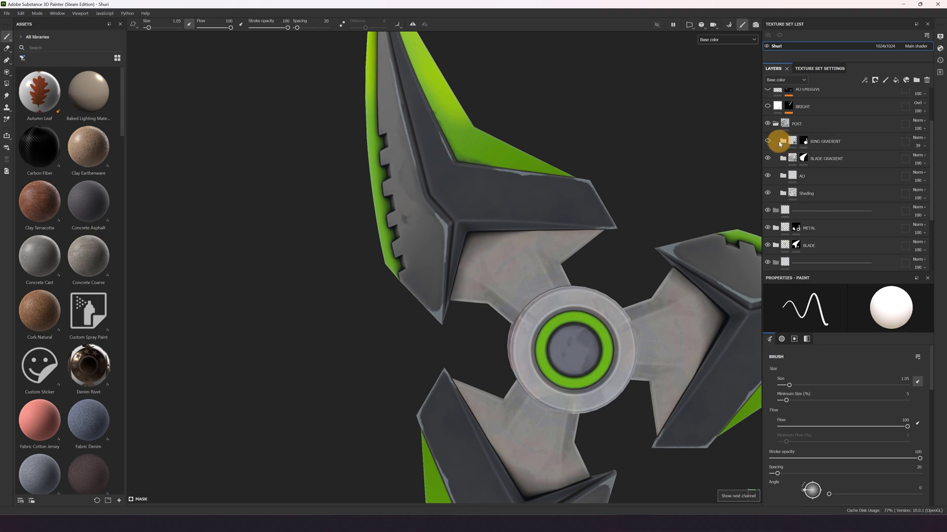
Expand the RING GRADIENT group and examine the circular gradient mask of the fill layer inside it.
{"action": "left_click", "coordinate": [784, 144]}
{"action": "left_click", "coordinate": [804, 158], "text": "alt"}
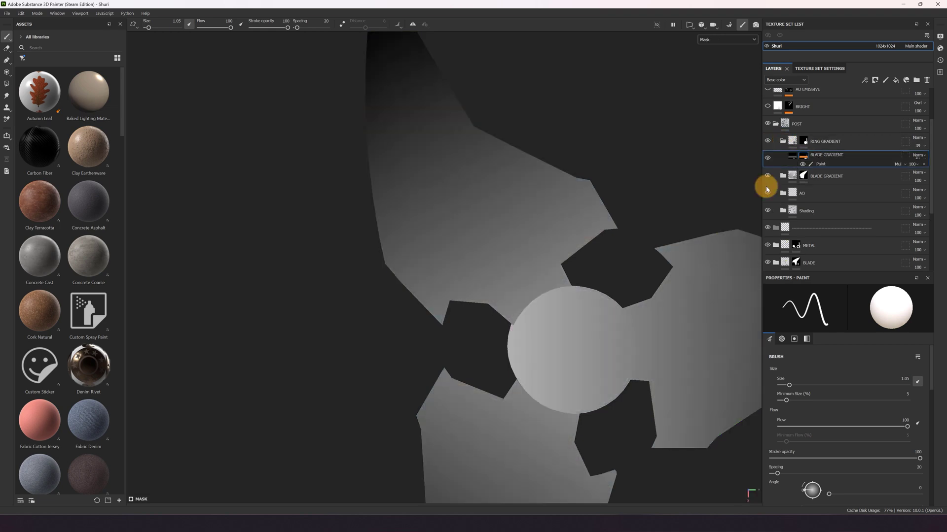
{"action": "scroll", "coordinate": [579, 201], "scroll_direction": "up", "scroll_amount": 5}
{"action": "scroll", "coordinate": [604, 261], "scroll_direction": "down", "scroll_amount": 4}
{"action": "scroll", "coordinate": [597, 255], "scroll_direction": "up", "scroll_amount": 7}
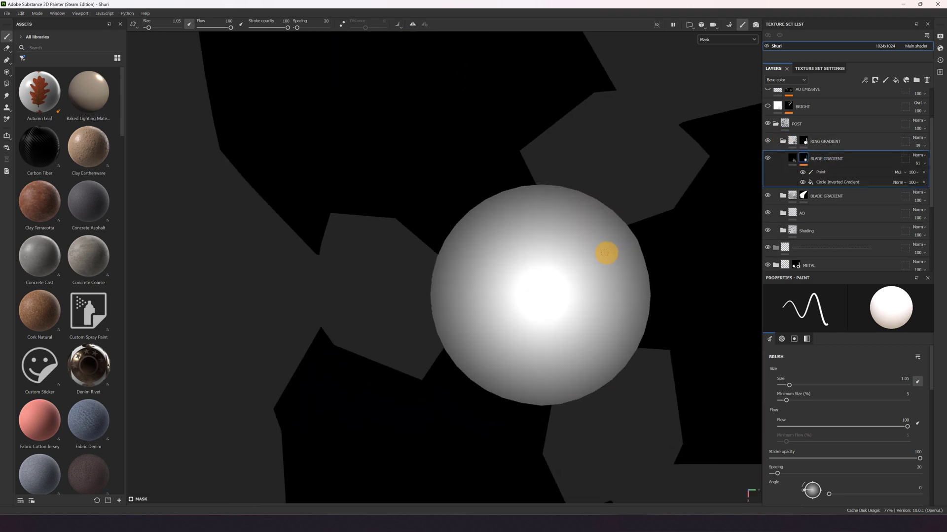
{"action": "scroll", "coordinate": [620, 264], "scroll_direction": "down", "scroll_amount": 6}
{"action": "scroll", "coordinate": [620, 263], "scroll_direction": "up", "scroll_amount": 1}
Compare the base color with and without the RING GRADIENT group's fill layer, leave it shown, and collapse the POST group.
{"action": "key", "text": "m"}
{"action": "key", "text": "c"}
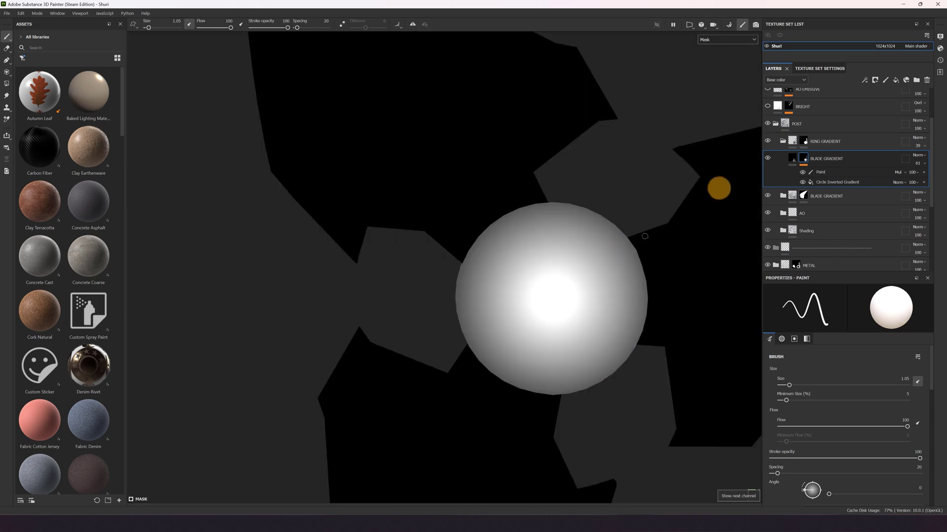
{"action": "key", "text": "c"}
{"action": "left_click", "coordinate": [769, 158]}
{"action": "left_click", "coordinate": [769, 158]}
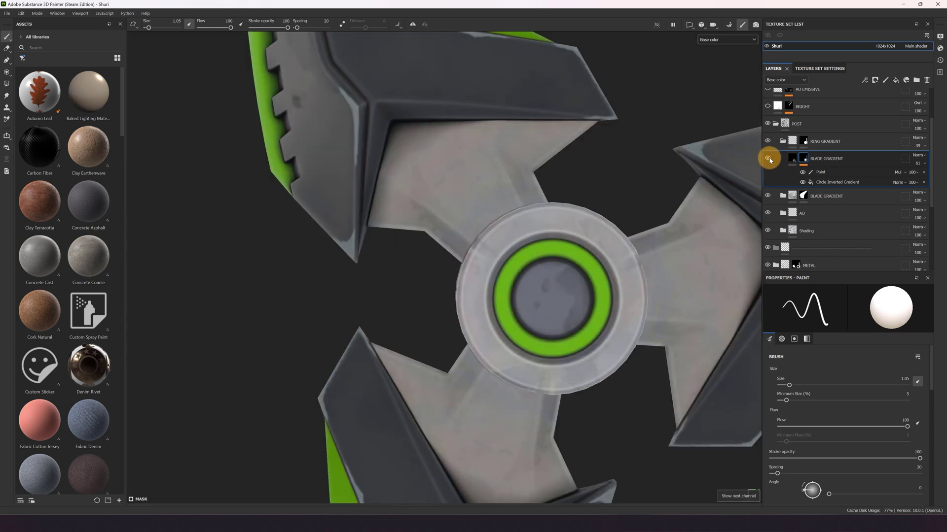
{"action": "left_click", "coordinate": [769, 158]}
{"action": "left_click", "coordinate": [778, 125]}
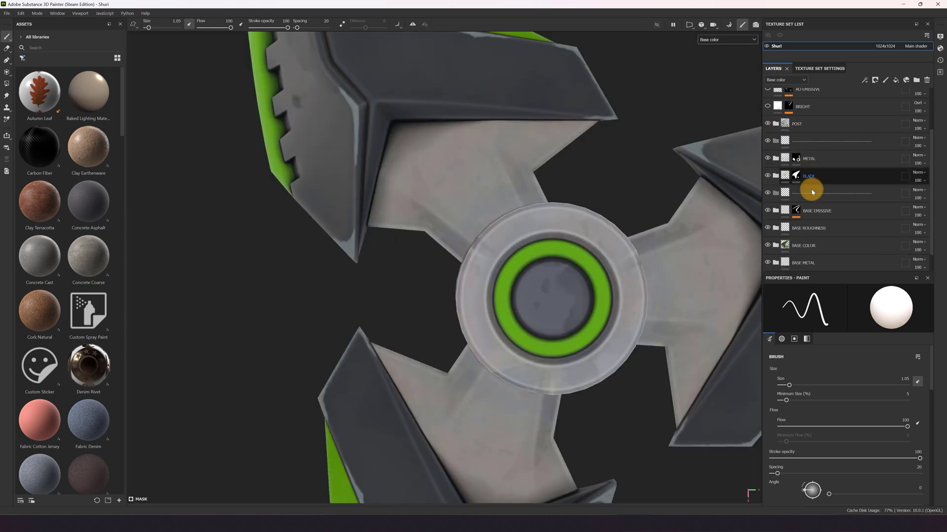
Display the BRIGHT layer's mask around the blade tip and show the layer.
{"action": "left_click", "coordinate": [787, 166], "text": "alt"}
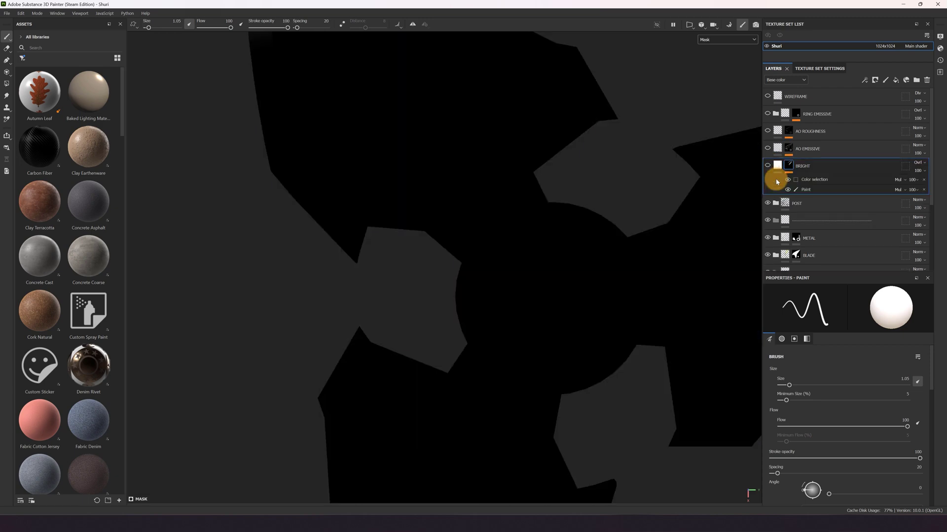
{"action": "right_click_drag", "start_coordinate": [645, 215], "coordinate": [580, 216], "text": "alt"}
{"action": "middle_click_drag", "start_coordinate": [546, 121], "coordinate": [531, 199], "text": "alt"}
{"action": "right_click_drag", "start_coordinate": [532, 199], "coordinate": [568, 181], "text": "alt"}
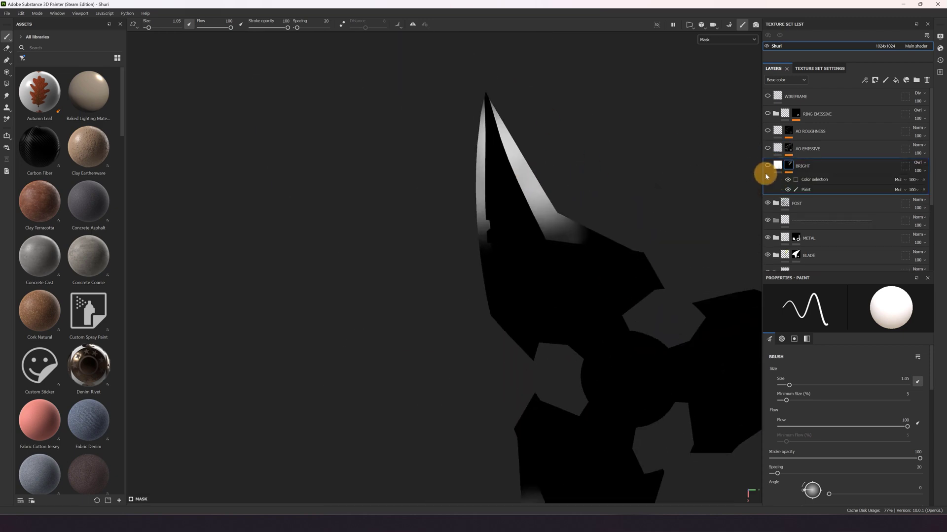
{"action": "left_click", "coordinate": [766, 165]}
{"action": "scroll", "coordinate": [557, 197], "scroll_direction": "up", "scroll_amount": 3}
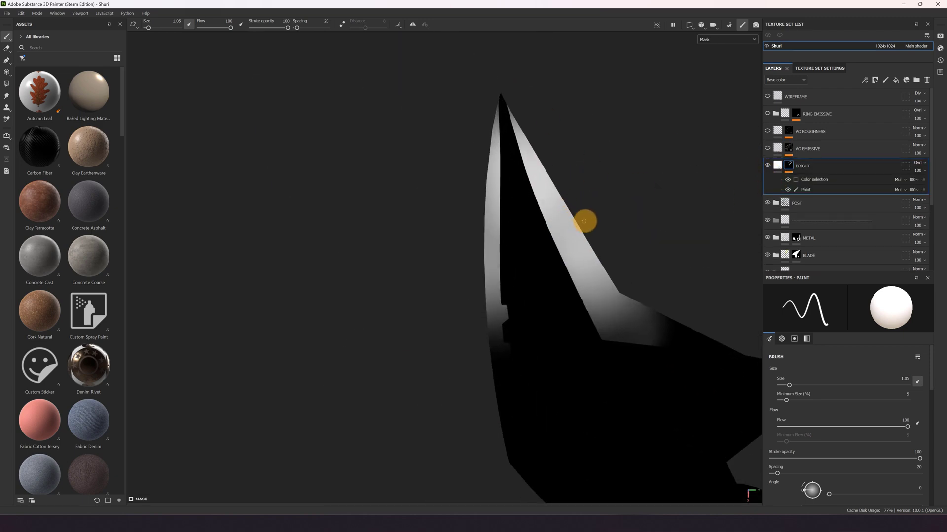
Switch to the Base color channel and compare the blade with and without the BRIGHT layer, leaving it shown.
{"action": "key", "text": "c"}
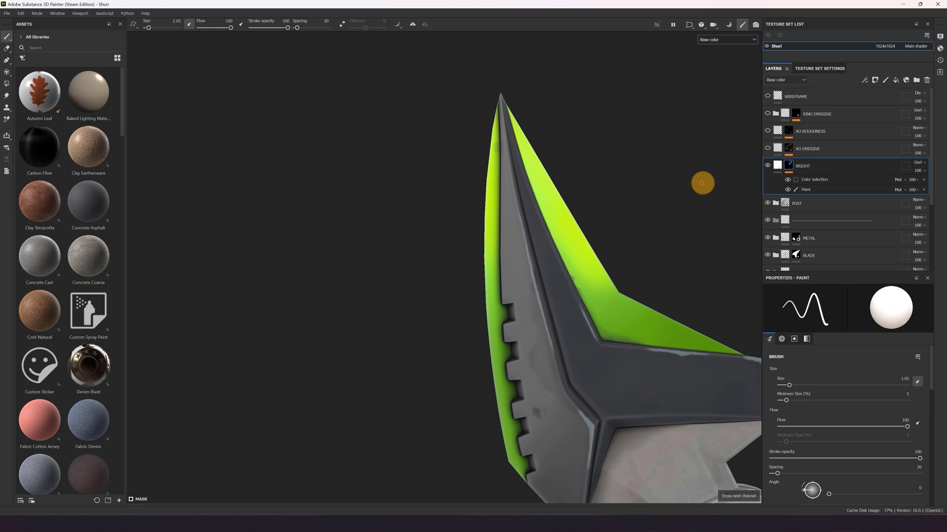
{"action": "left_click", "coordinate": [768, 167]}
{"action": "left_click", "coordinate": [767, 167]}
{"action": "left_click", "coordinate": [768, 167]}
{"action": "left_click", "coordinate": [768, 167]}
{"action": "left_click", "coordinate": [768, 166]}
{"action": "left_click", "coordinate": [768, 167]}
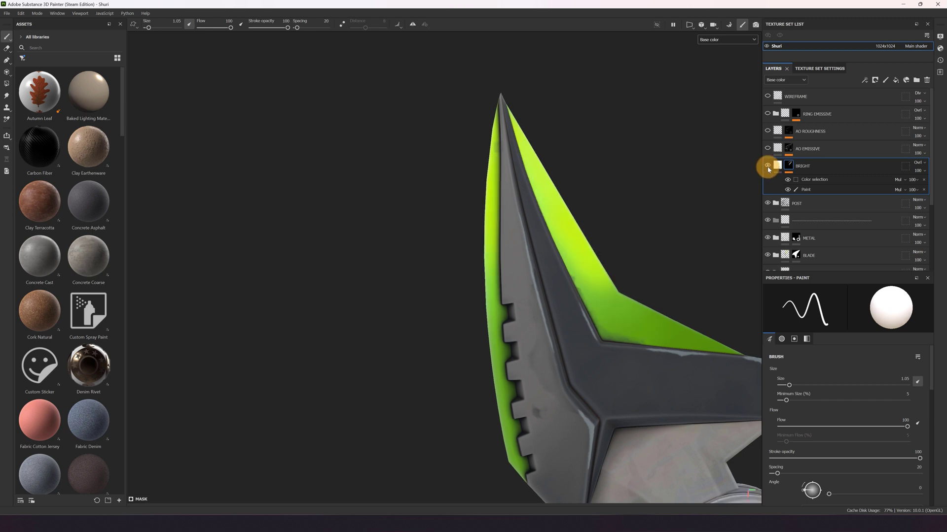
{"action": "left_click", "coordinate": [768, 167]}
{"action": "left_click", "coordinate": [768, 167]}
Show the AO EMISSIVE layer, inspect its mask, and select its fill content to view the material channels.
{"action": "left_click", "coordinate": [789, 149], "text": "alt"}
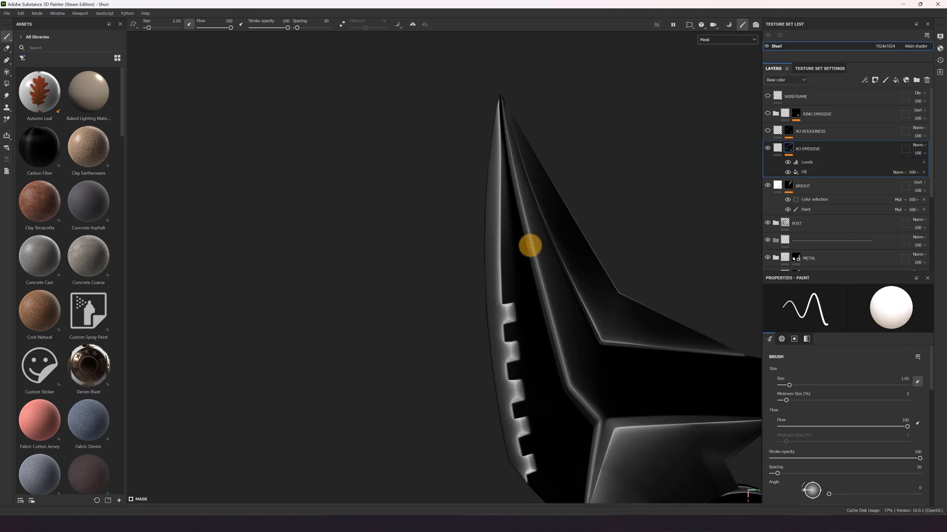
{"action": "scroll", "coordinate": [530, 246], "scroll_direction": "down", "scroll_amount": 2}
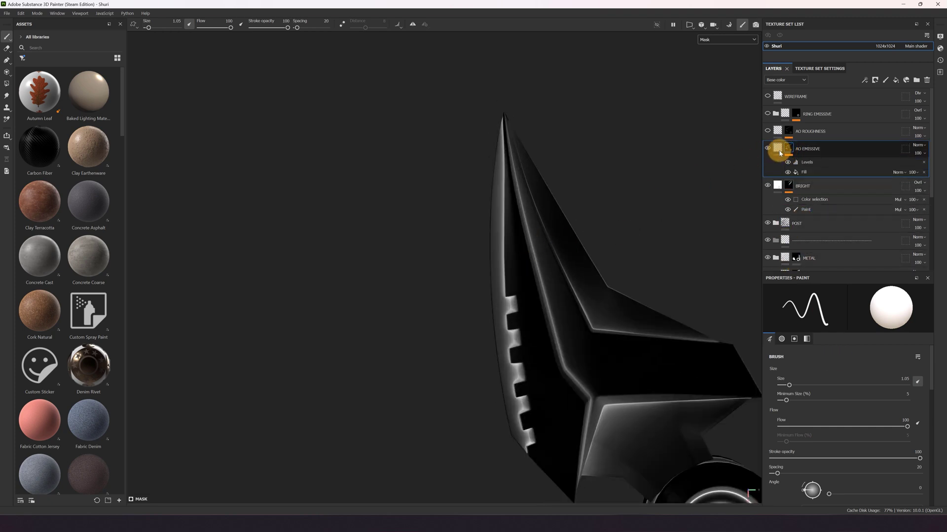
{"action": "left_click", "coordinate": [779, 149]}
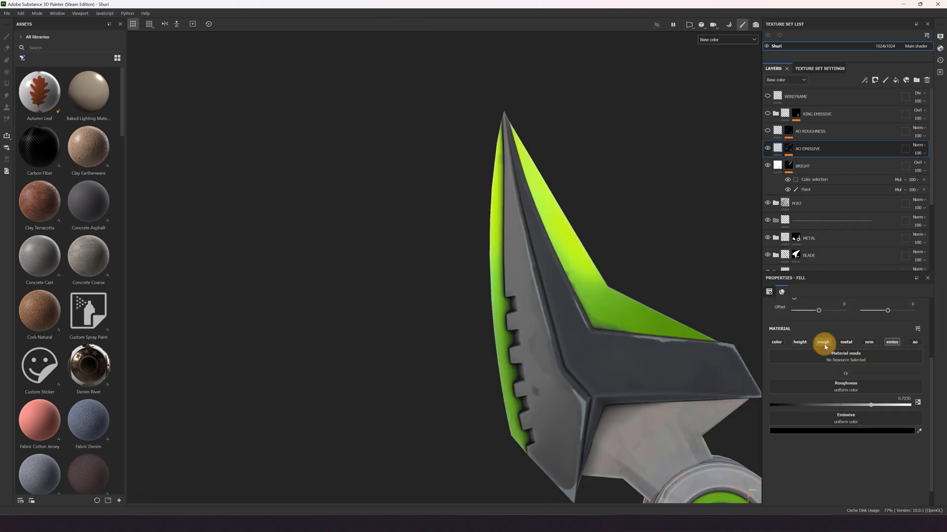
{"action": "scroll", "coordinate": [529, 269], "scroll_direction": "down", "scroll_amount": 4}
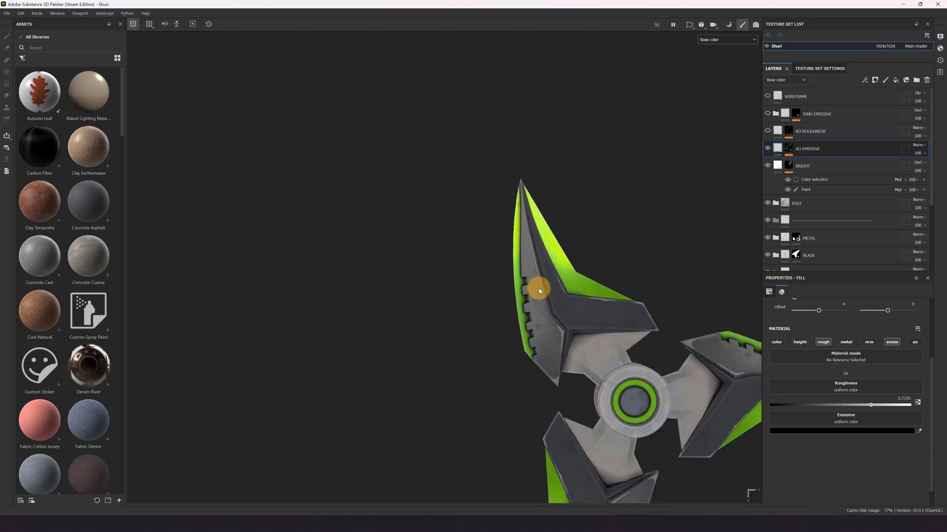
{"action": "scroll", "coordinate": [543, 288], "scroll_direction": "up", "scroll_amount": 5}
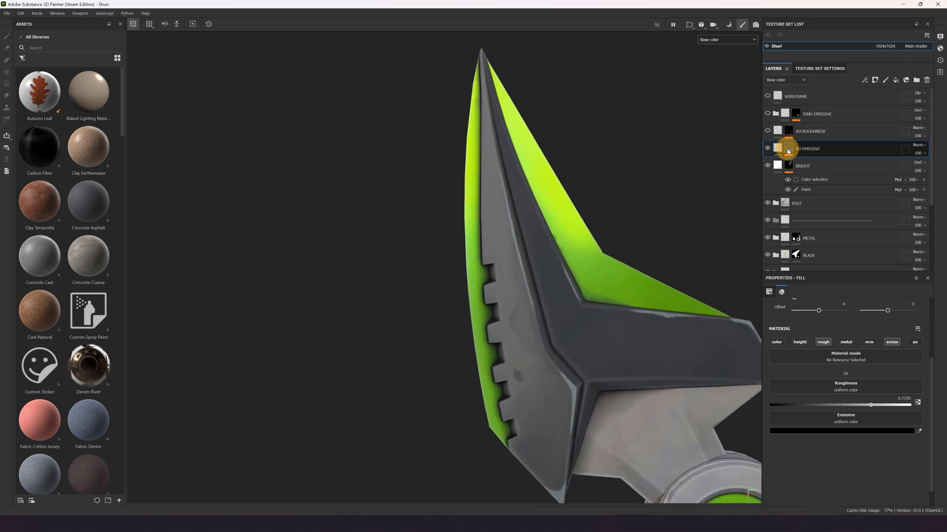
Display the Emissive channel and compare it with and without the AO EMISSIVE layer, leaving the layer shown.
{"action": "mouse_move", "coordinate": [788, 152]}
{"action": "key", "text": "c"}
{"action": "key", "text": "c"}
{"action": "key", "text": "c"}
{"action": "key", "text": "c"}
{"action": "key", "text": "c"}
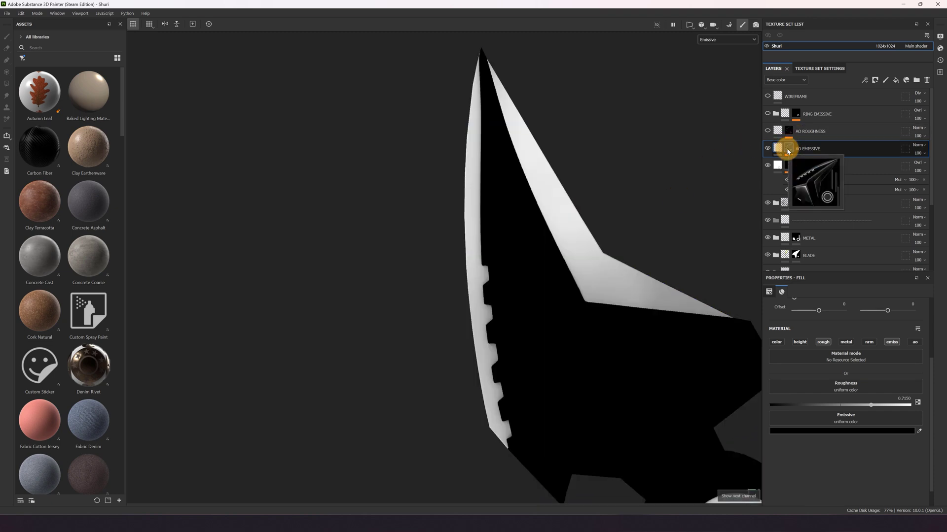
{"action": "left_click", "coordinate": [767, 150]}
{"action": "left_click", "coordinate": [768, 149]}
{"action": "left_click", "coordinate": [767, 149]}
{"action": "left_click", "coordinate": [767, 150]}
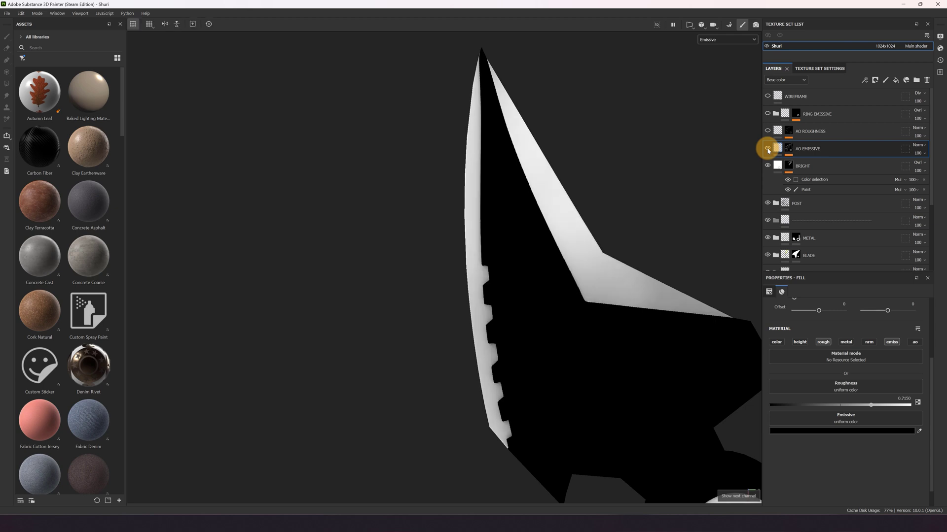
{"action": "left_click", "coordinate": [768, 149]}
{"action": "left_click", "coordinate": [767, 149]}
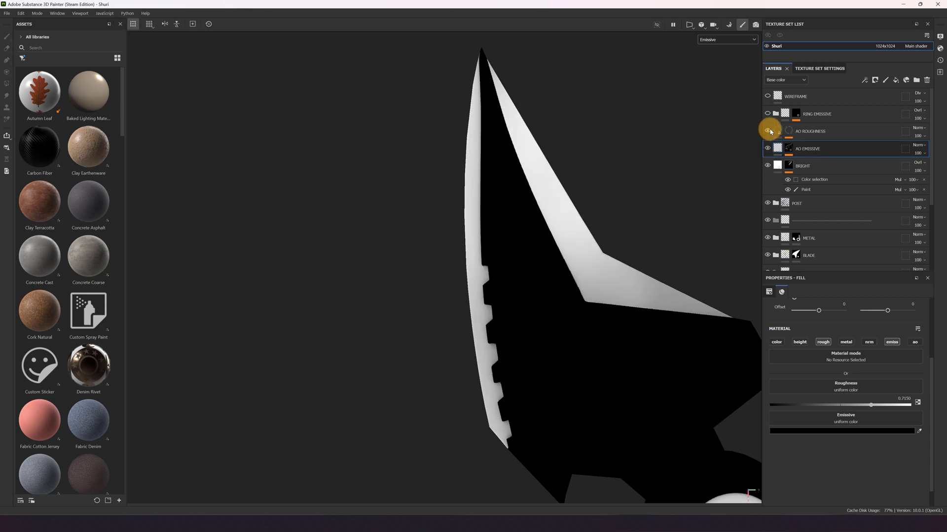
Show and select the AO ROUGHNESS layer, and cycle the viewport channels towards Roughness.
{"action": "left_click", "coordinate": [778, 132]}
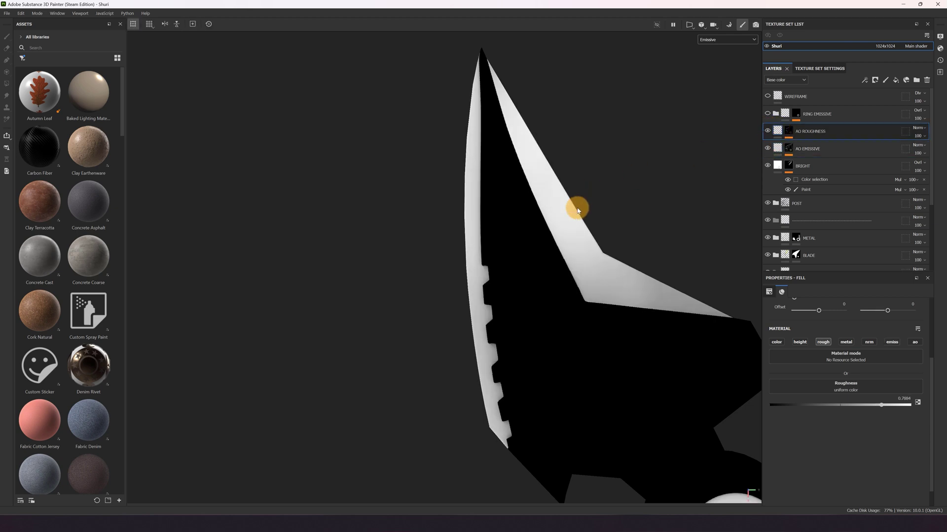
{"action": "key", "text": "c"}
{"action": "key", "text": "c"}
{"action": "key", "text": "c"}
{"action": "key", "text": "c"}
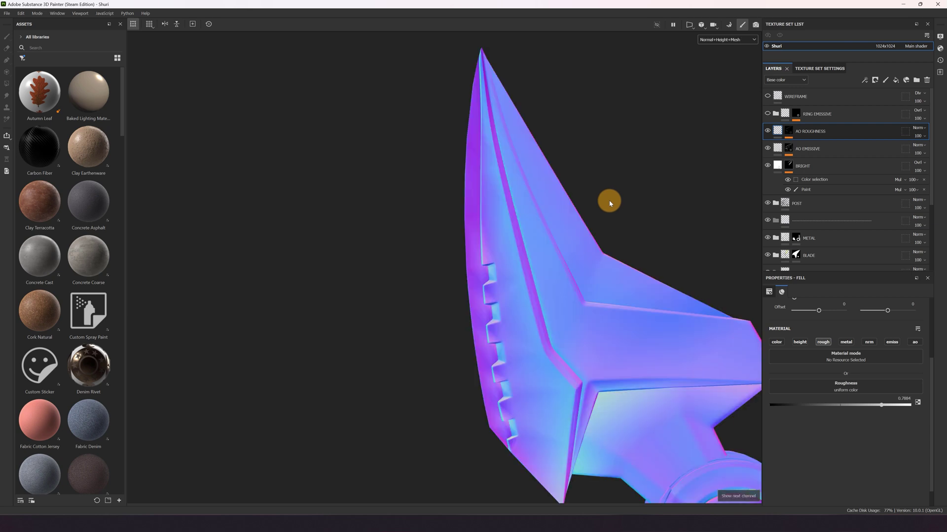
Compare the Roughness channel on the blade with and without the AO ROUGHNESS layer, leaving the layer shown.
{"action": "left_click", "coordinate": [769, 131]}
{"action": "left_click", "coordinate": [770, 130]}
{"action": "left_click", "coordinate": [769, 130]}
{"action": "left_click", "coordinate": [770, 130]}
{"action": "left_click", "coordinate": [767, 130]}
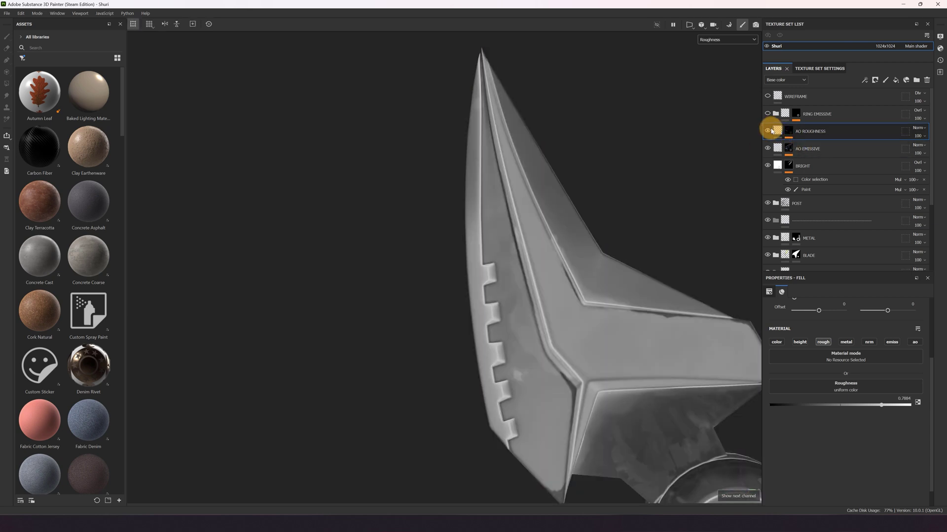
{"action": "left_click", "coordinate": [767, 131]}
{"action": "left_click", "coordinate": [767, 130]}
{"action": "scroll", "coordinate": [492, 245], "scroll_direction": "up", "scroll_amount": 3}
{"action": "scroll", "coordinate": [496, 163], "scroll_direction": "down", "scroll_amount": 4}
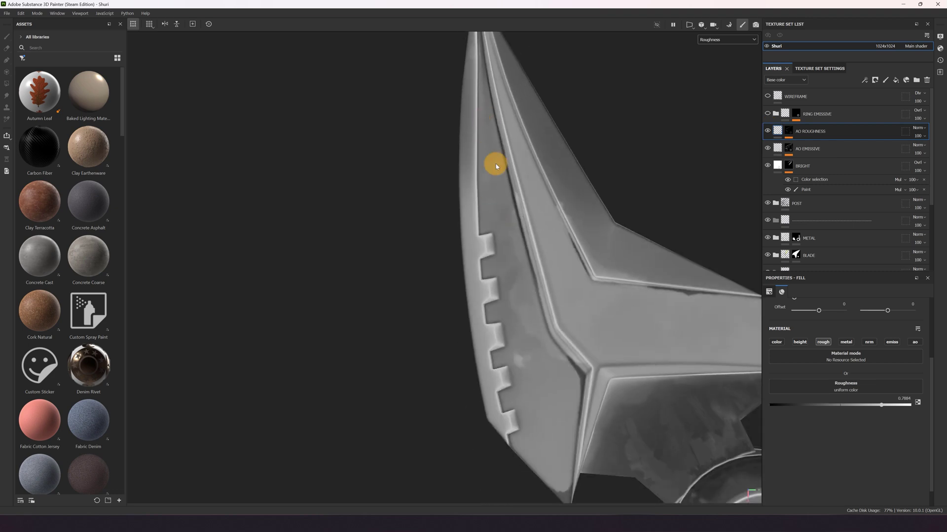
Show and expand the RING EMISSIVE group.
{"action": "scroll", "coordinate": [499, 180], "scroll_direction": "up", "scroll_amount": 4}
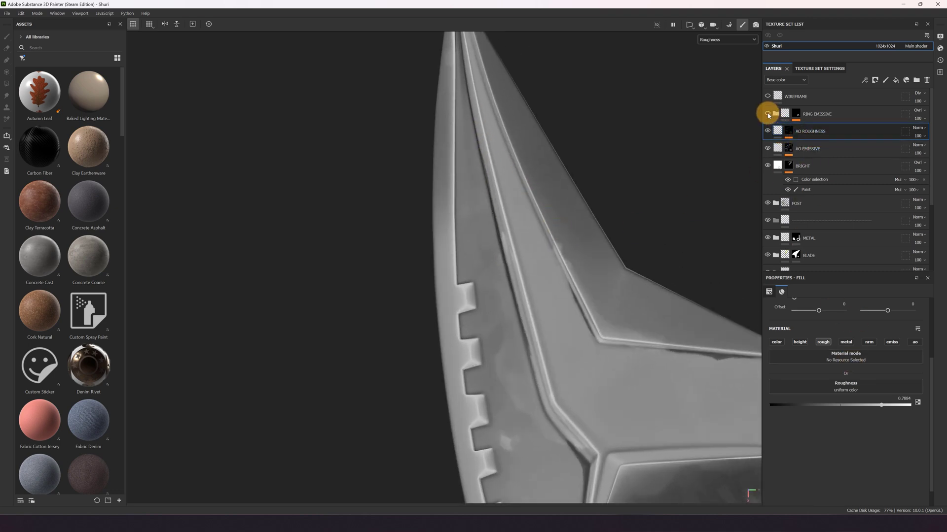
{"action": "left_click", "coordinate": [777, 115]}
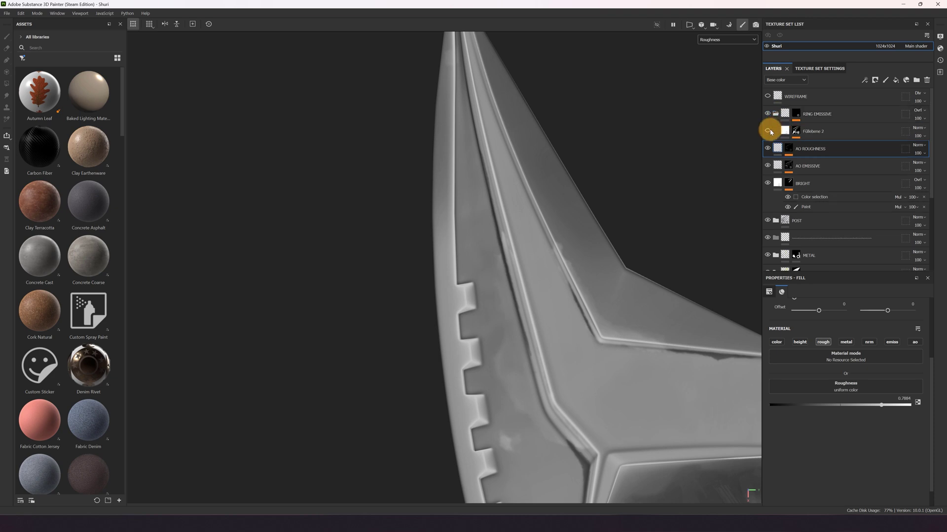
Show the Füllebene 2 layer in the RING EMISSIVE group and display the Base color channel around the central ring.
{"action": "left_click", "coordinate": [769, 131]}
{"action": "scroll", "coordinate": [639, 187], "scroll_direction": "down", "scroll_amount": 5}
{"action": "middle_click_drag", "start_coordinate": [703, 295], "coordinate": [608, 157], "text": "alt"}
{"action": "scroll", "coordinate": [624, 211], "scroll_direction": "up", "scroll_amount": 6}
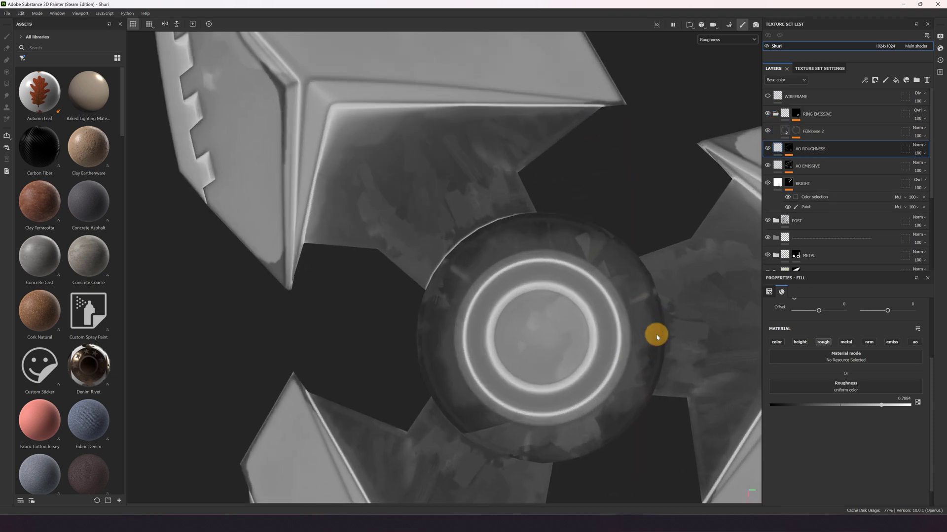
{"action": "key", "text": "c"}
{"action": "left_click", "coordinate": [721, 41]}
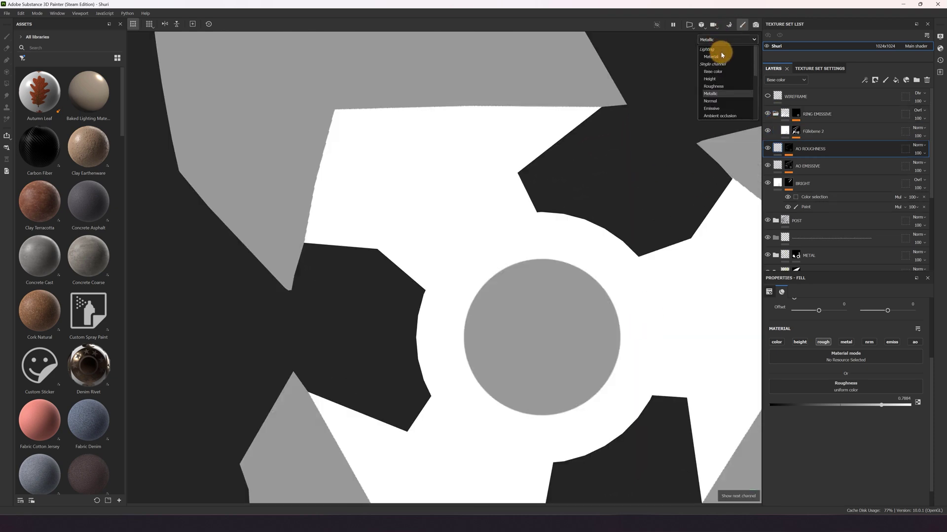
{"action": "left_click", "coordinate": [724, 67]}
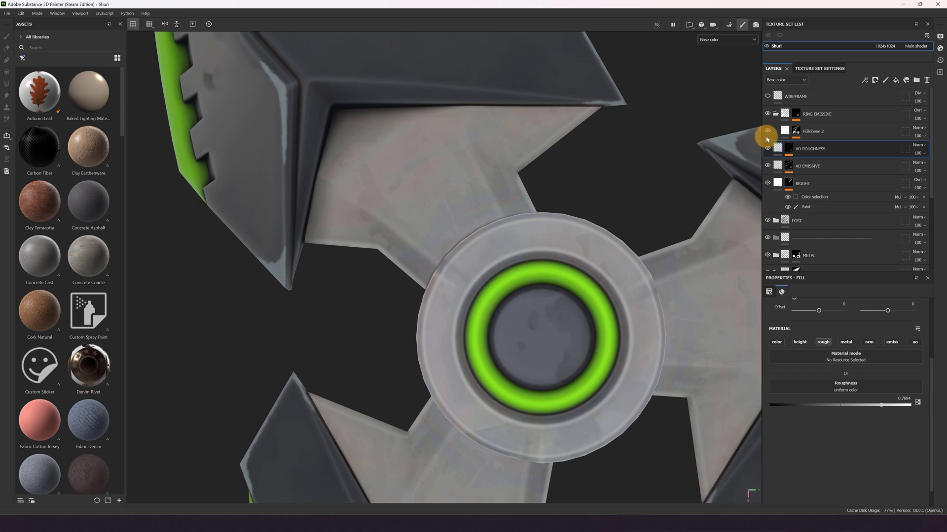
Compare the central ring's base color with and without the RING EMISSIVE group, leaving the group shown.
{"action": "left_click", "coordinate": [769, 114]}
{"action": "left_click", "coordinate": [769, 114]}
{"action": "left_click", "coordinate": [769, 114]}
{"action": "left_click", "coordinate": [769, 114]}
{"action": "left_click", "coordinate": [769, 114]}
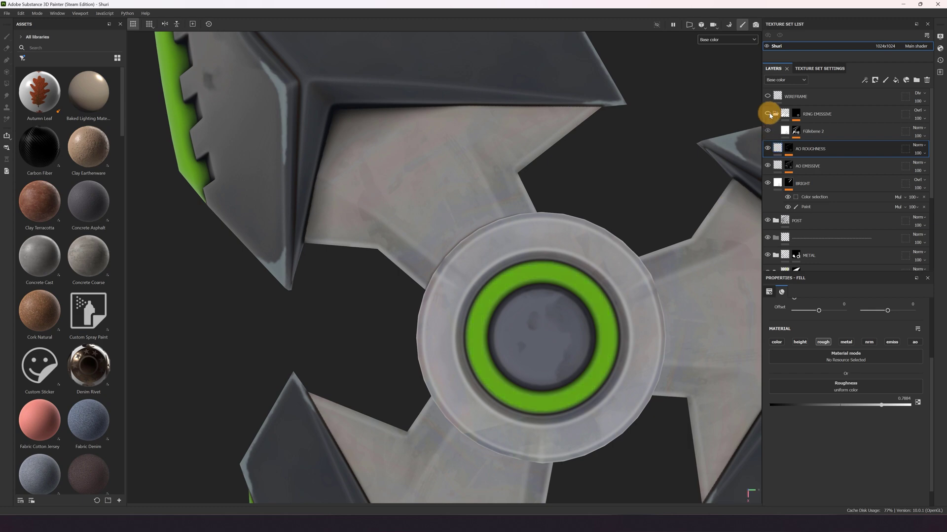
{"action": "left_click", "coordinate": [769, 114]}
{"action": "scroll", "coordinate": [666, 200], "scroll_direction": "up", "scroll_amount": 10}
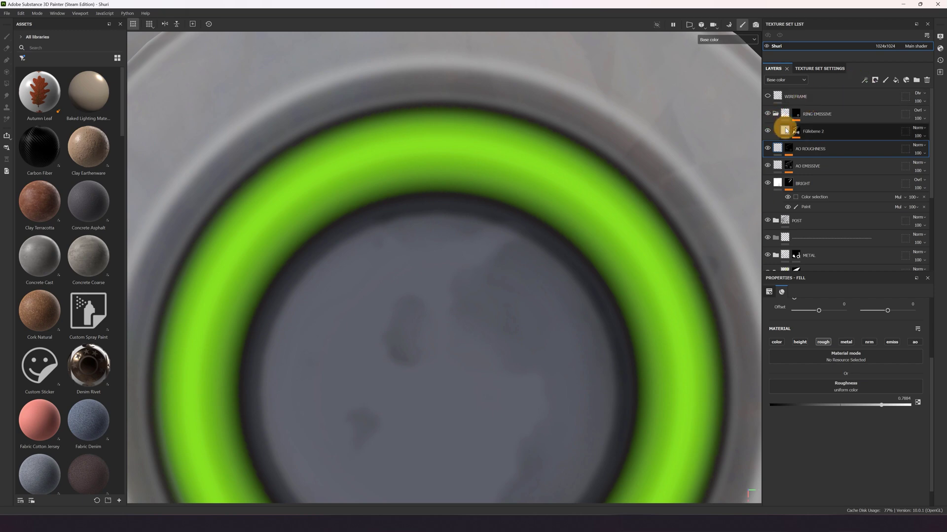
Display the Füllebene 2 mask without its Blur and Levels effects and inspect the grayscale source of its Fill effect.
{"action": "left_click", "coordinate": [794, 132]}
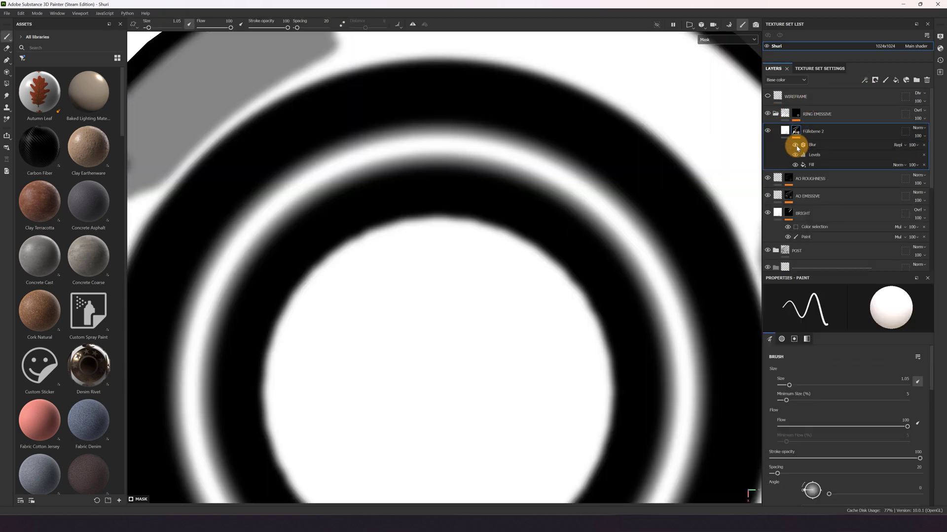
{"action": "left_click", "coordinate": [795, 156]}
{"action": "left_click", "coordinate": [803, 165]}
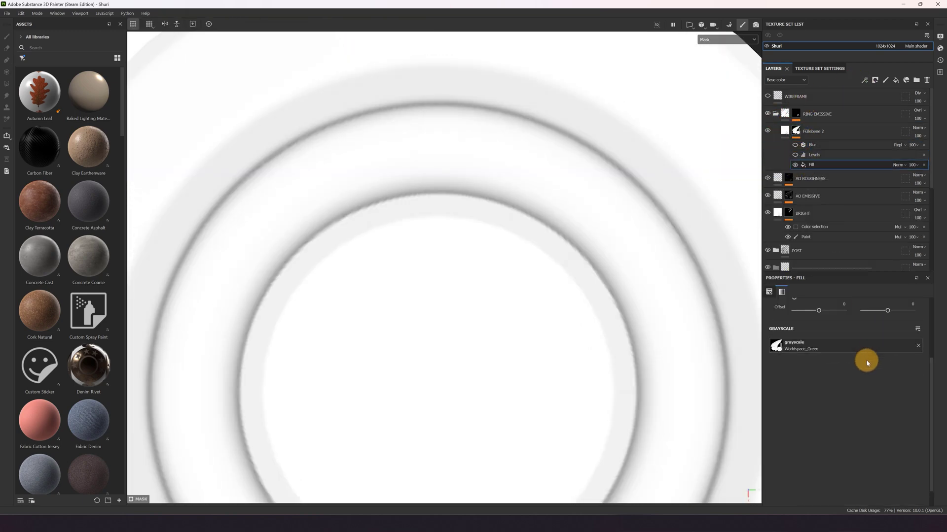
{"action": "scroll", "coordinate": [334, 340], "scroll_direction": "down", "scroll_amount": 3}
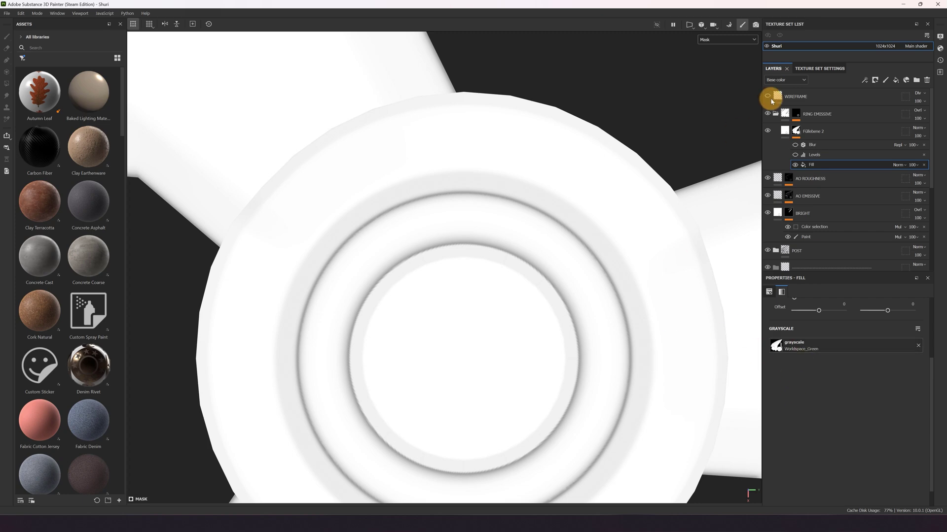
Show the mask's Levels and Blur effects again and return to the fill content of Füllebene 2.
{"action": "left_click", "coordinate": [795, 156]}
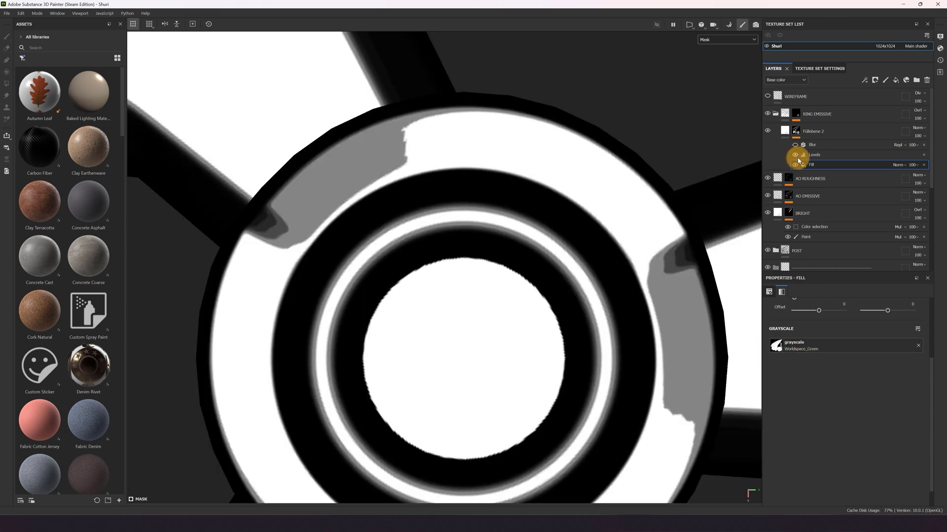
{"action": "left_click", "coordinate": [795, 145]}
{"action": "left_click", "coordinate": [786, 130]}
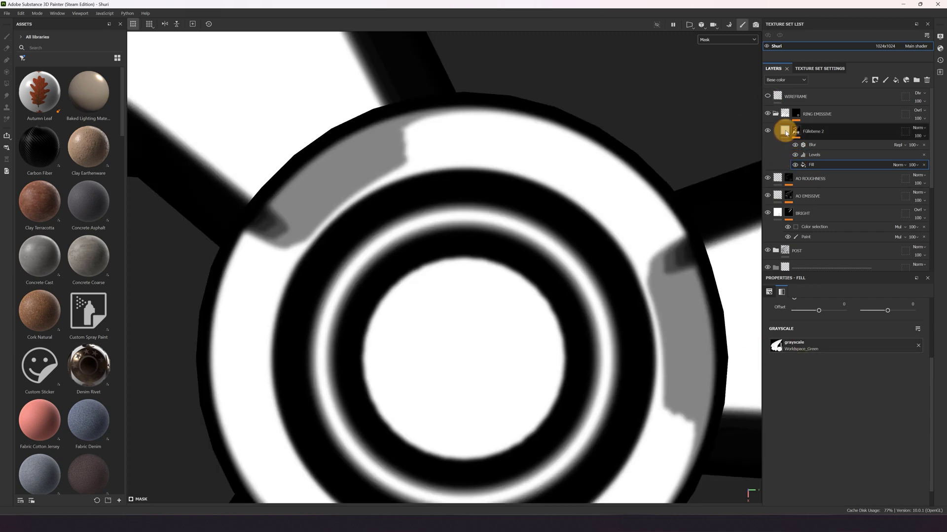
Select the RING EMISSIVE group and examine the base color of the whole shuriken.
{"action": "scroll", "coordinate": [507, 237], "scroll_direction": "down", "scroll_amount": 3}
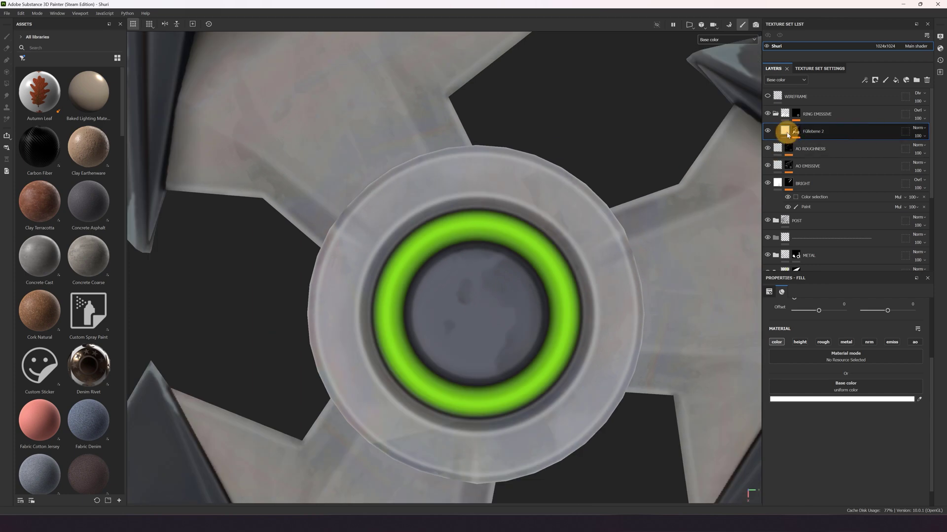
{"action": "left_click", "coordinate": [831, 112]}
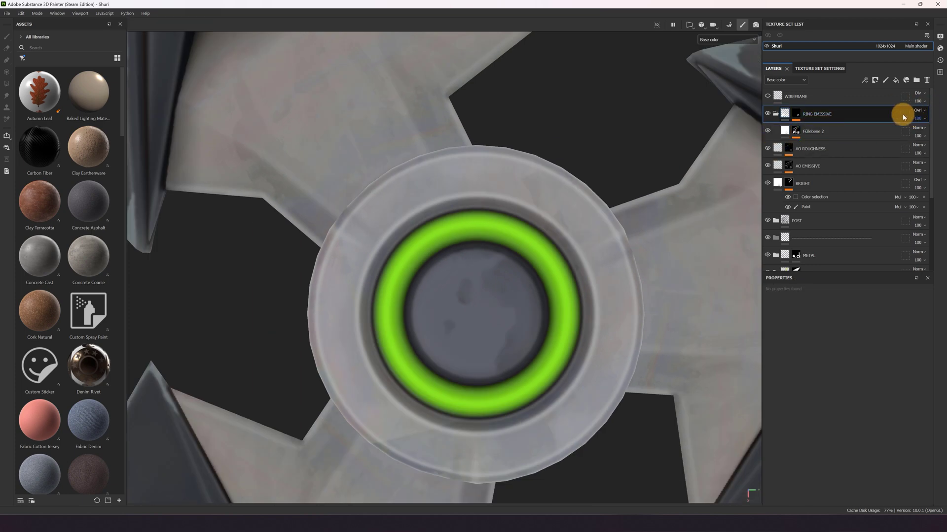
{"action": "scroll", "coordinate": [539, 195], "scroll_direction": "down", "scroll_amount": 6}
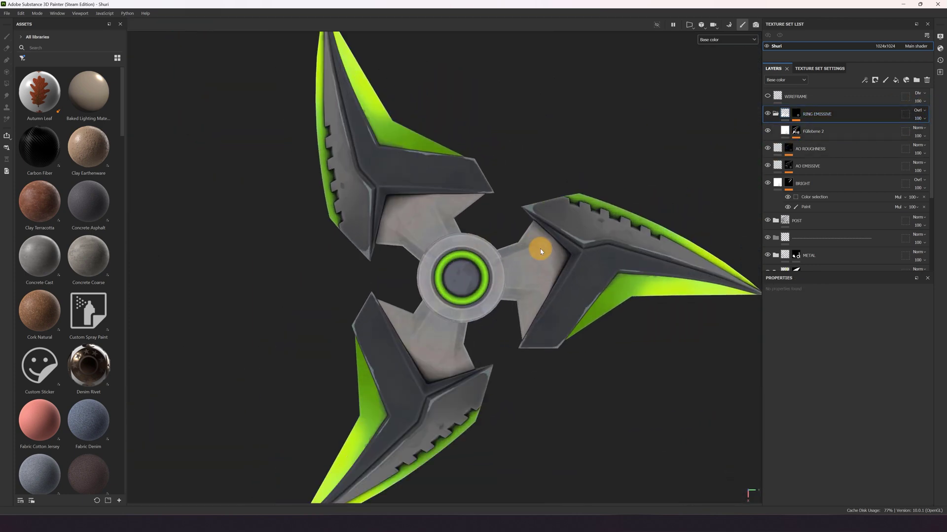